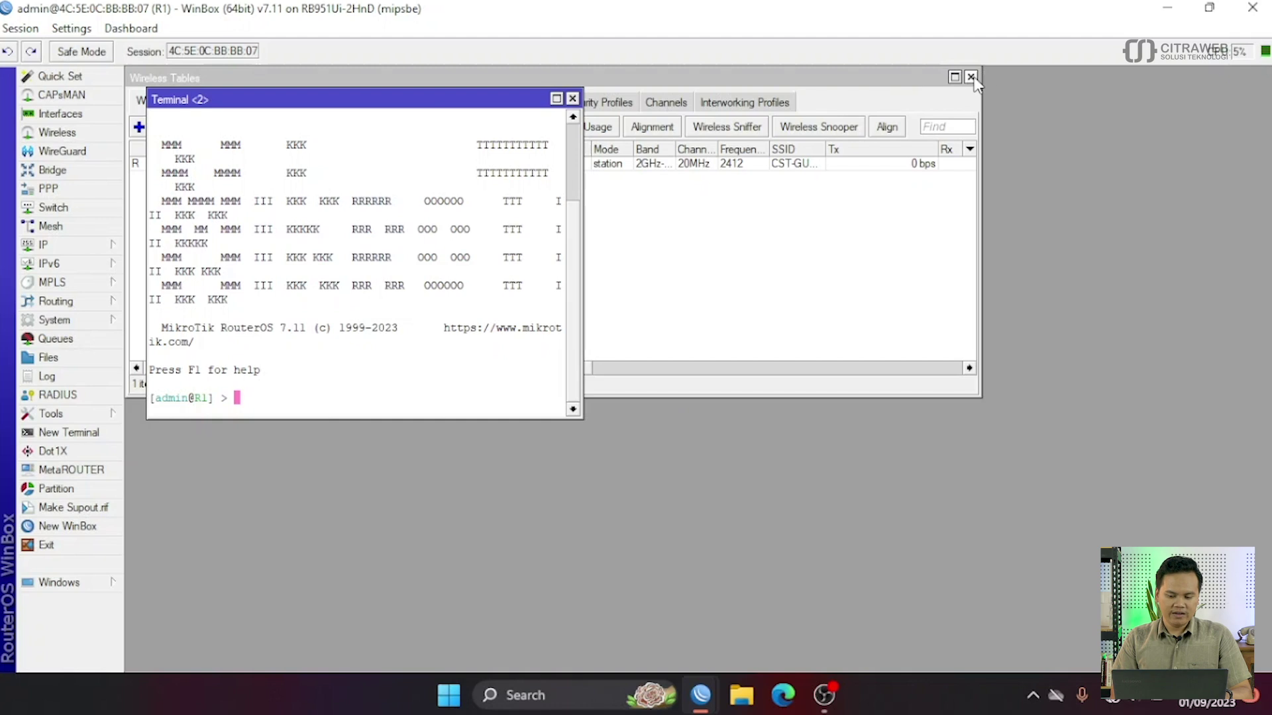
- Close the leftover windows and check R1's internet connection by pinging google.com from a new terminal, stopping the ping after several packets
left_click(572, 98)
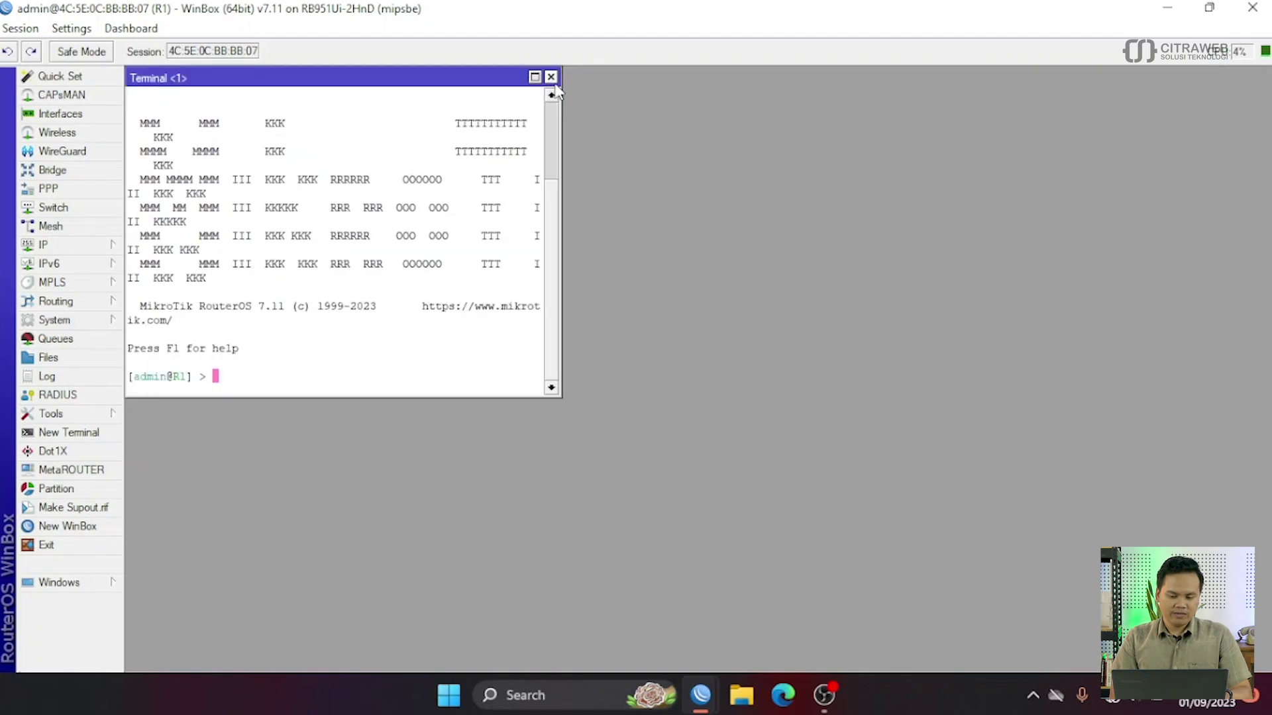
left_click(550, 77)
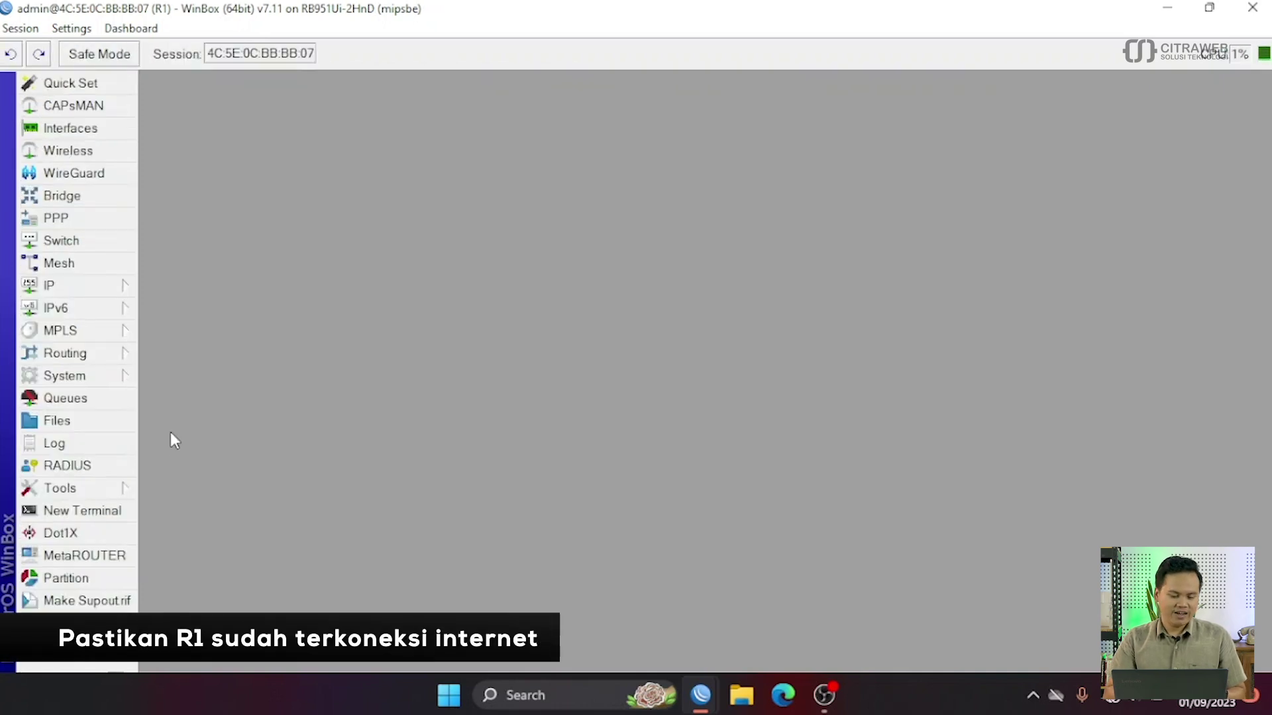
left_click(106, 510)
type("pin")
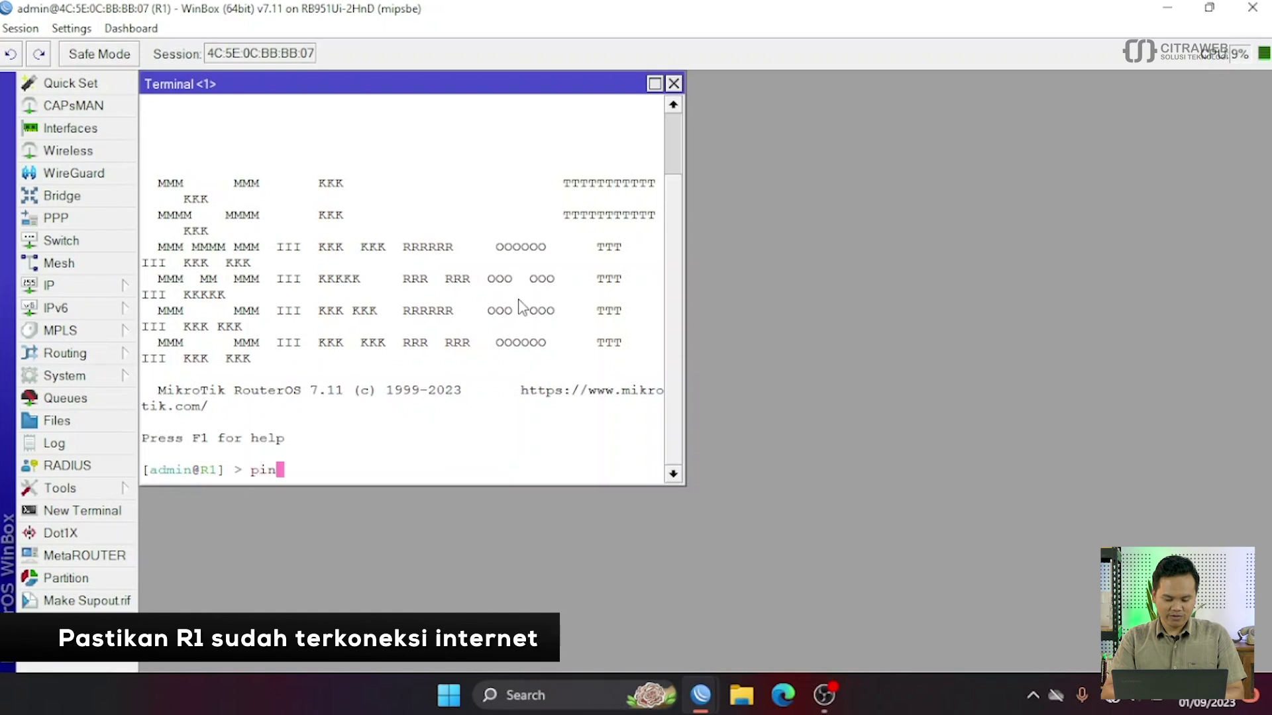
type("g google.com")
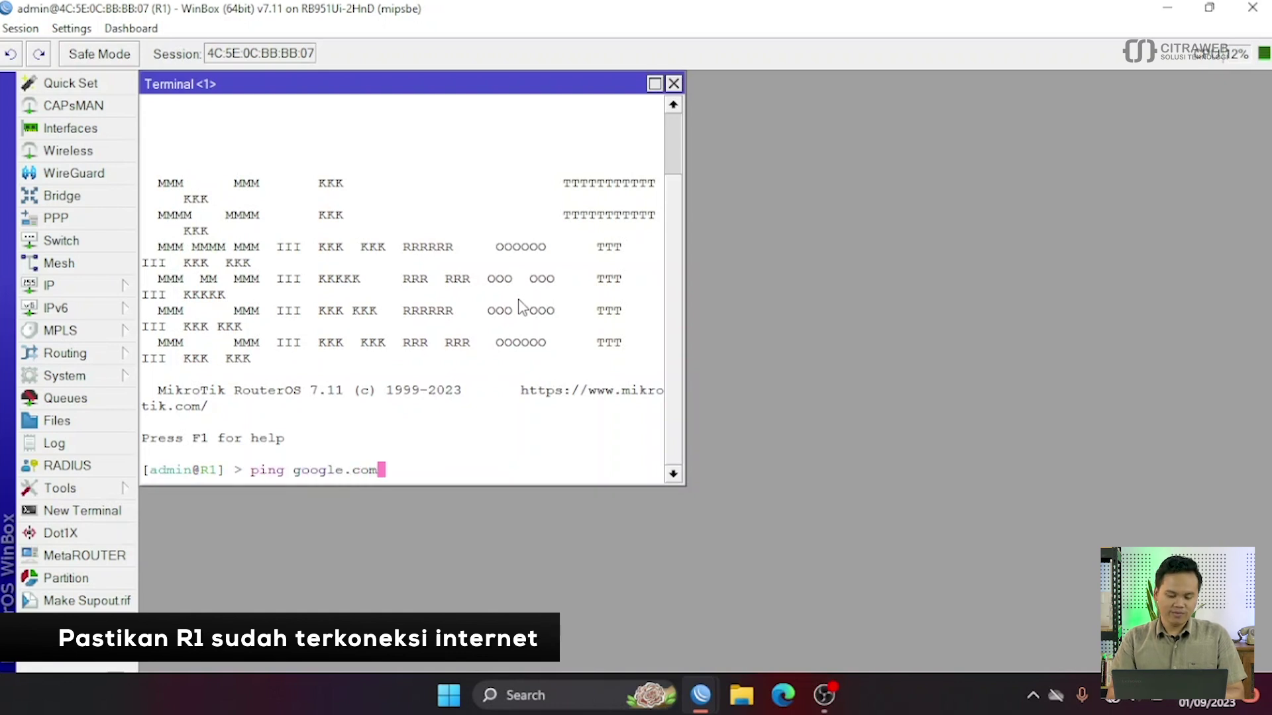
key("Return")
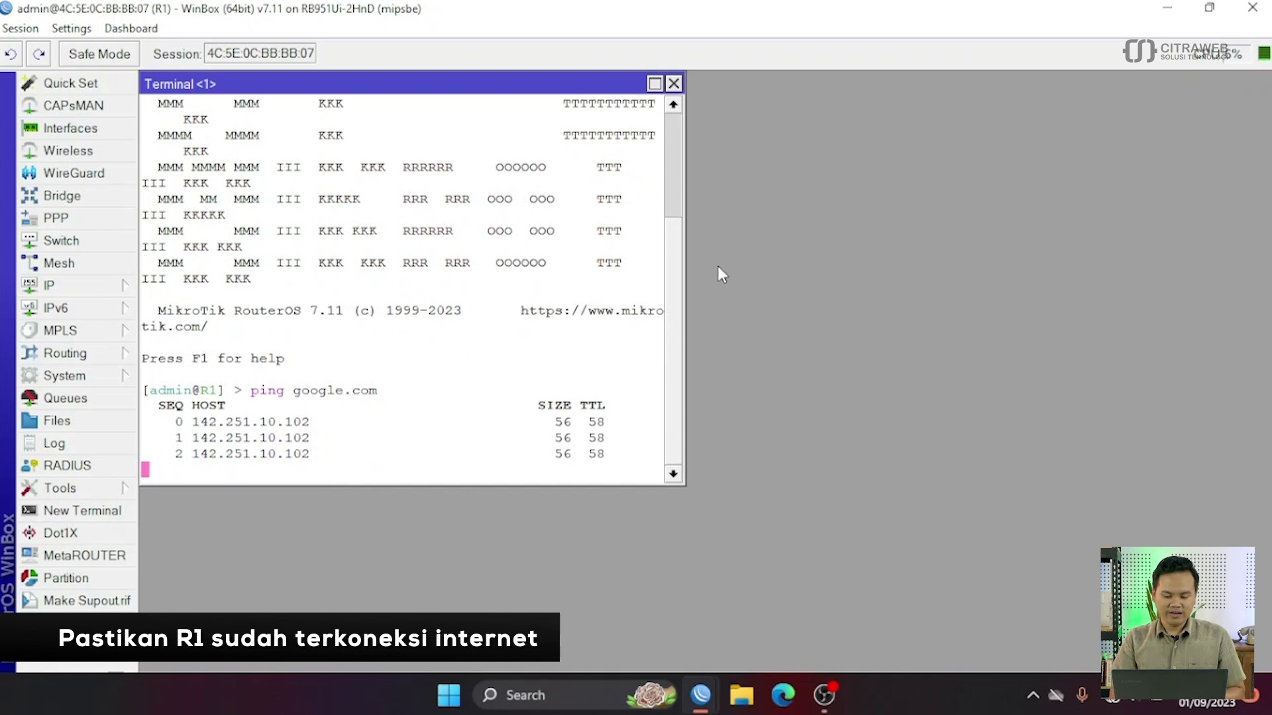
left_click_drag(685, 274, 780, 274)
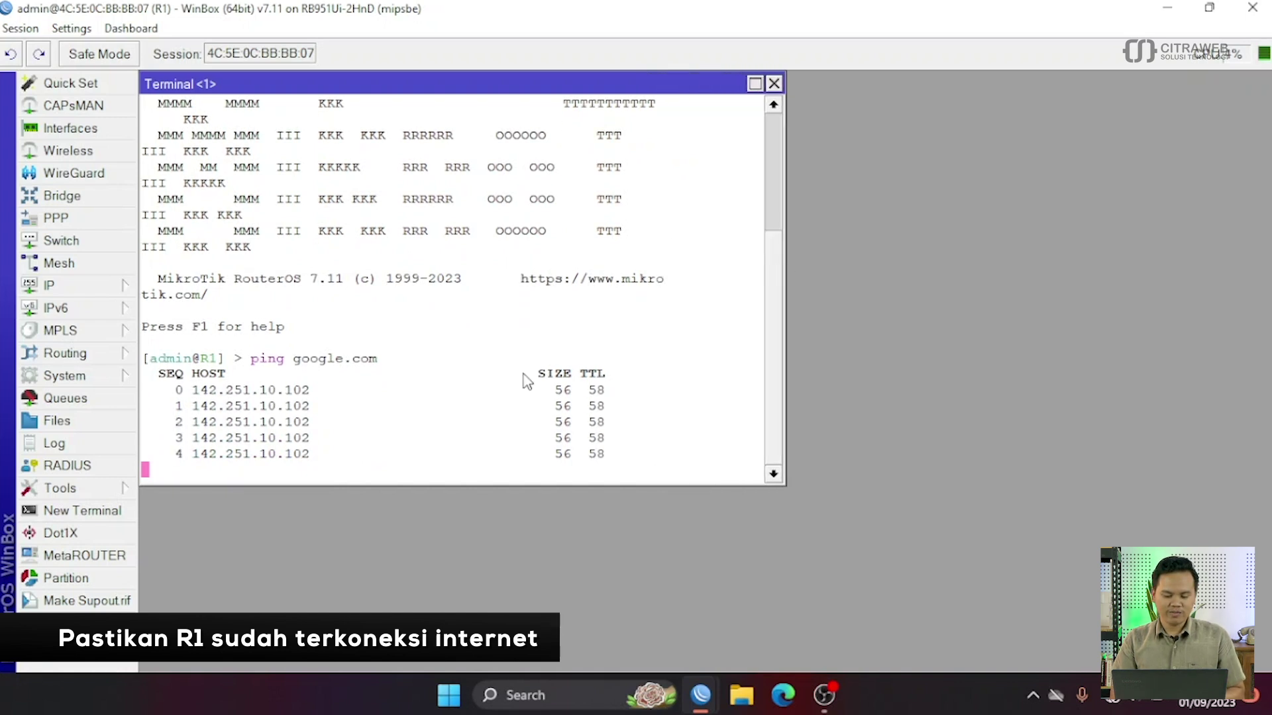
key("ctrl+c")
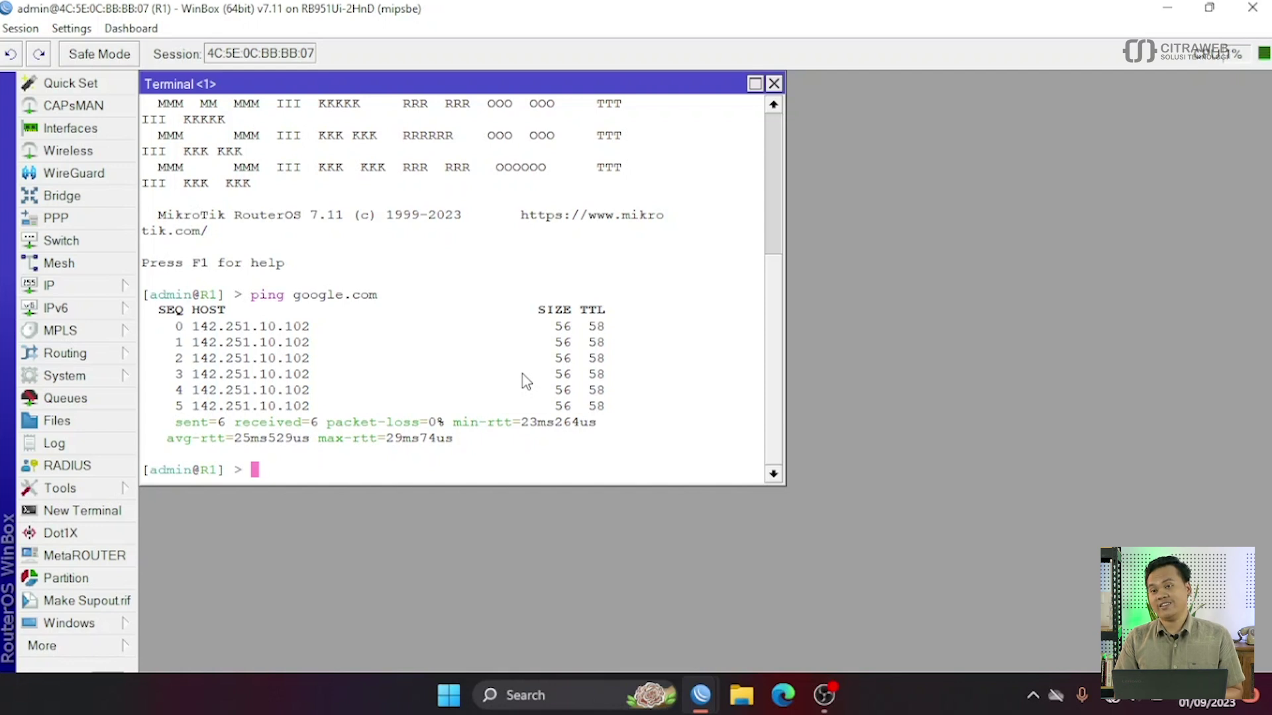
left_click(774, 84)
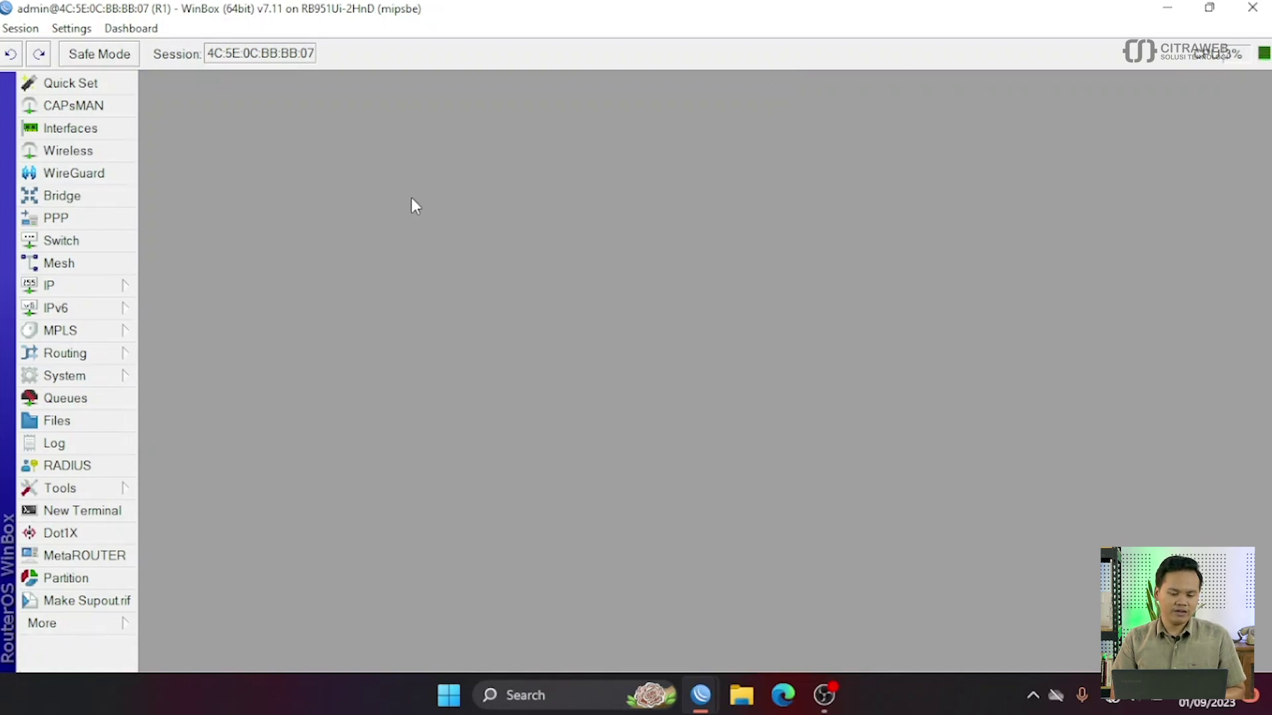
- Start a new VRRP interface on R1 and assign it to the ether2 interface
left_click(99, 136)
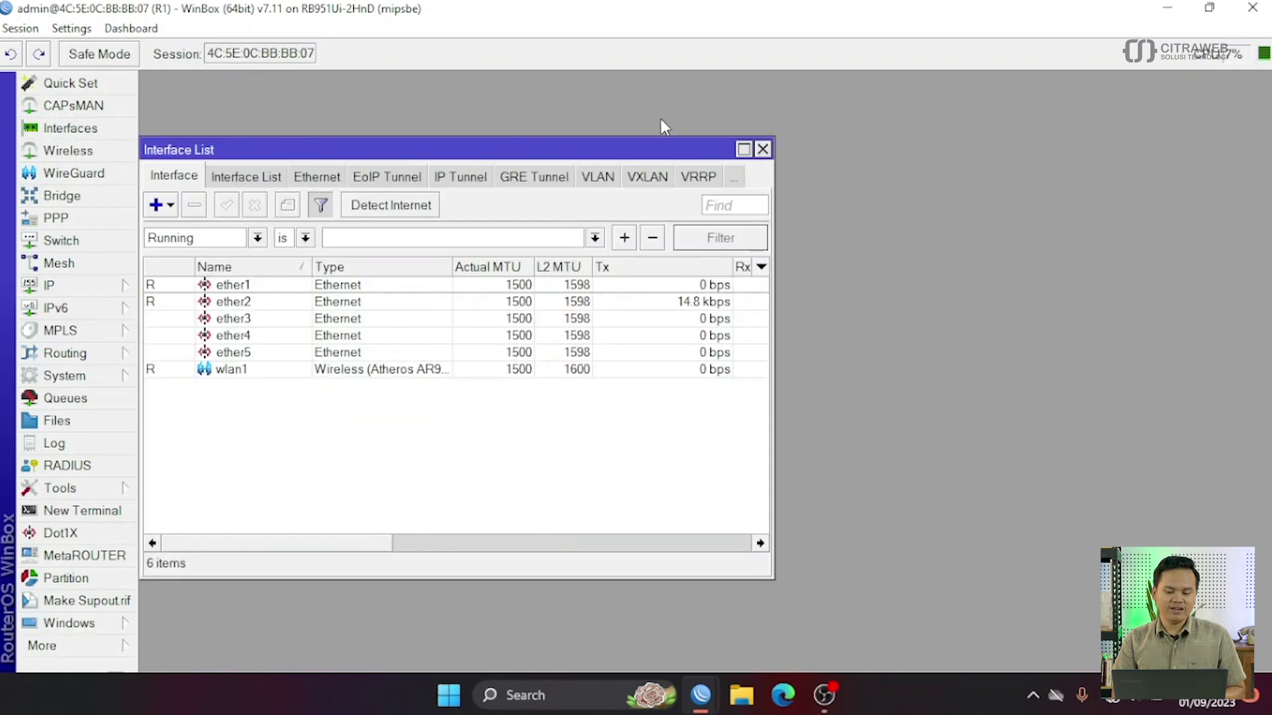
left_click_drag(656, 150, 673, 93)
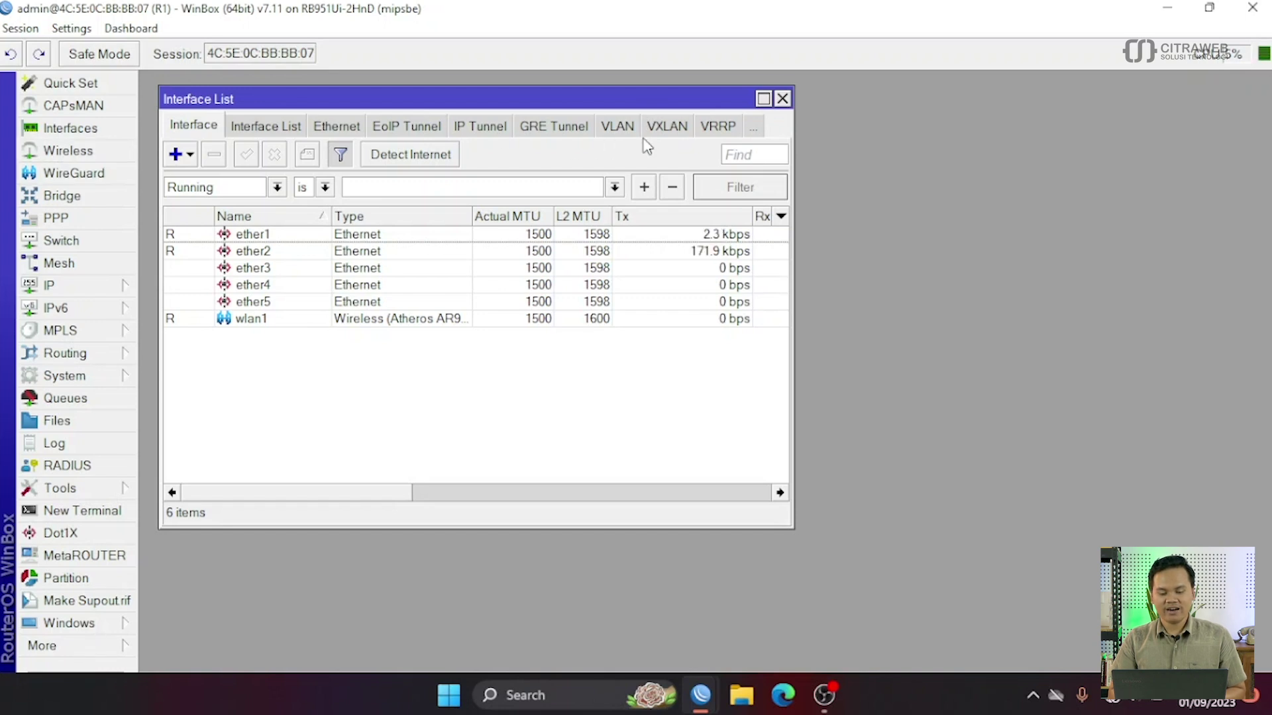
left_click(715, 130)
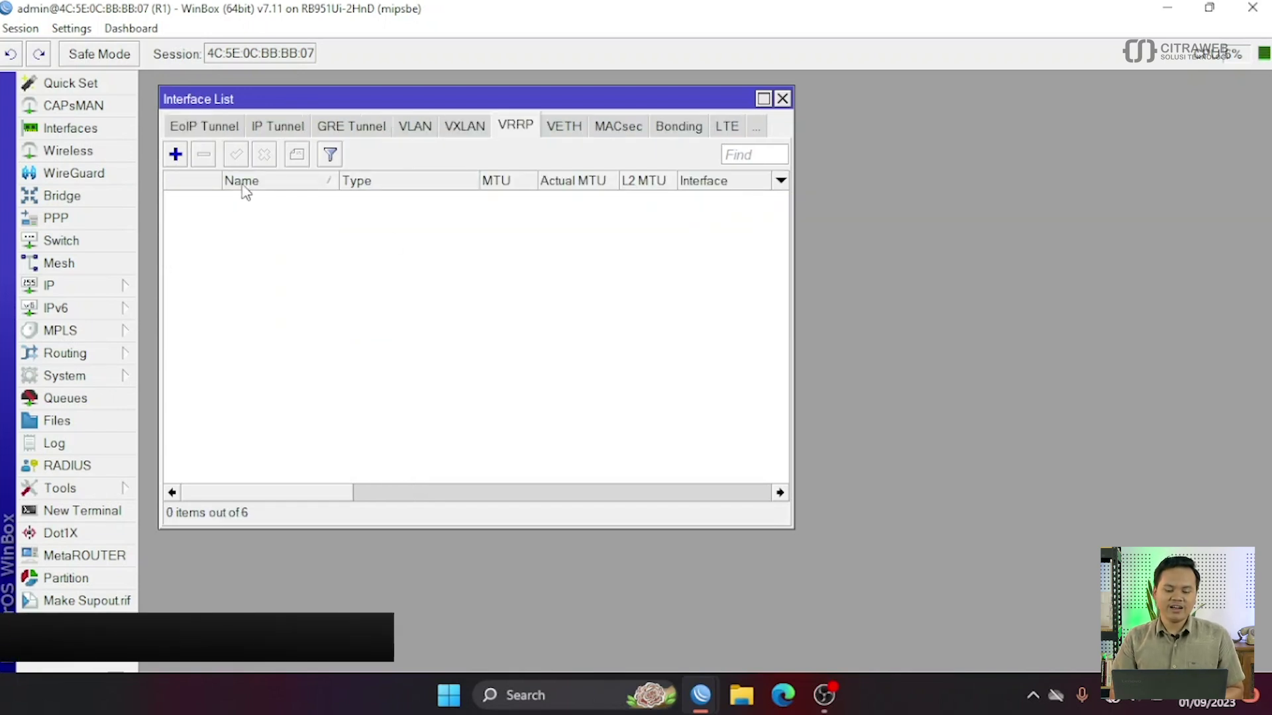
left_click(176, 154)
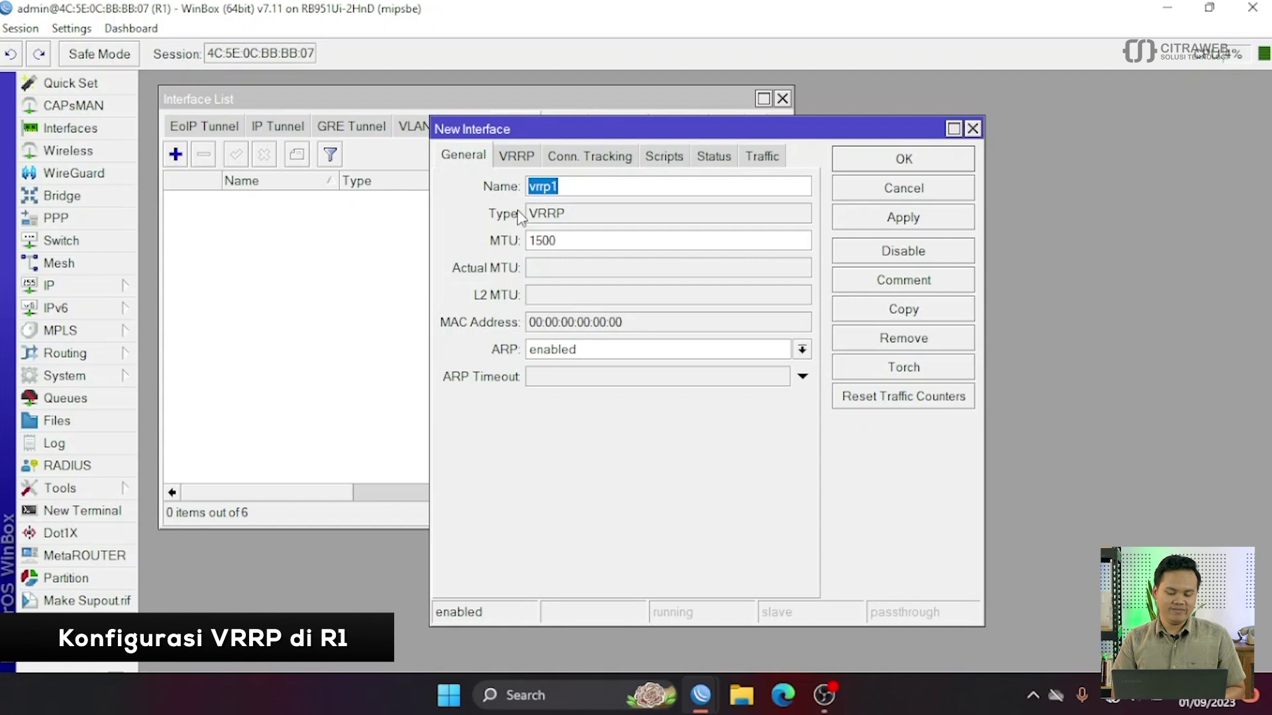
left_click(516, 157)
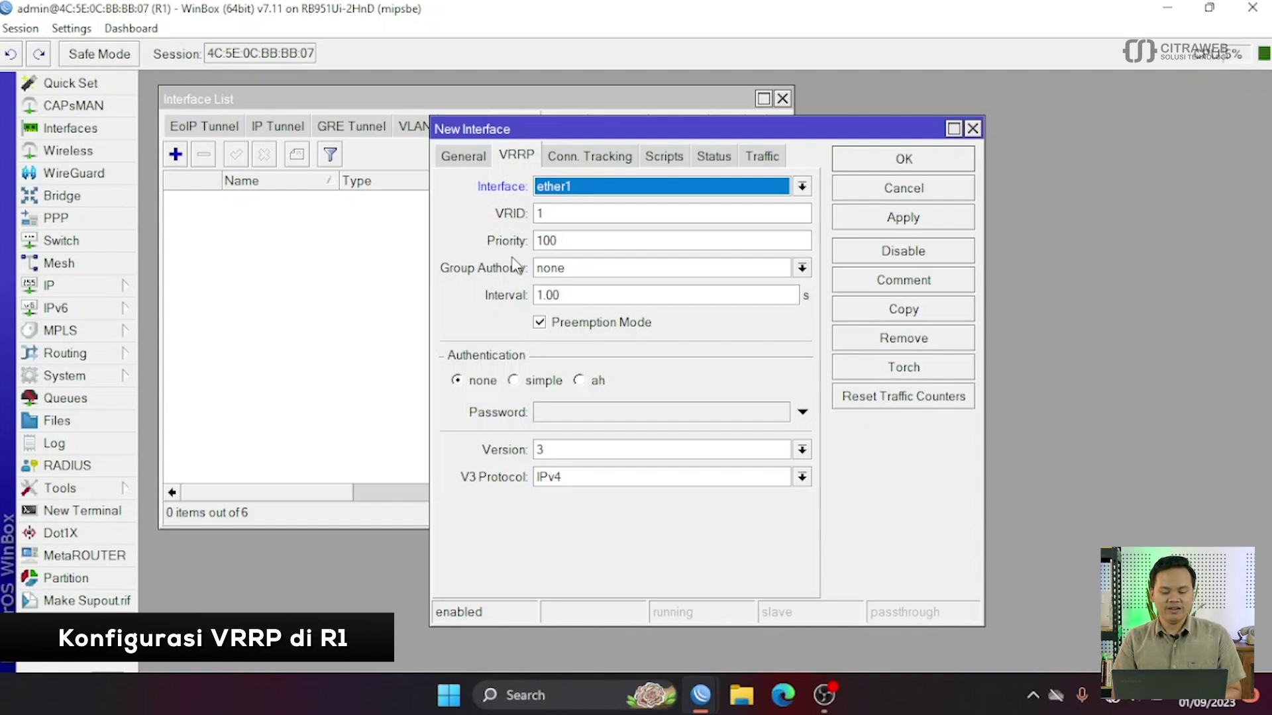
left_click(598, 190)
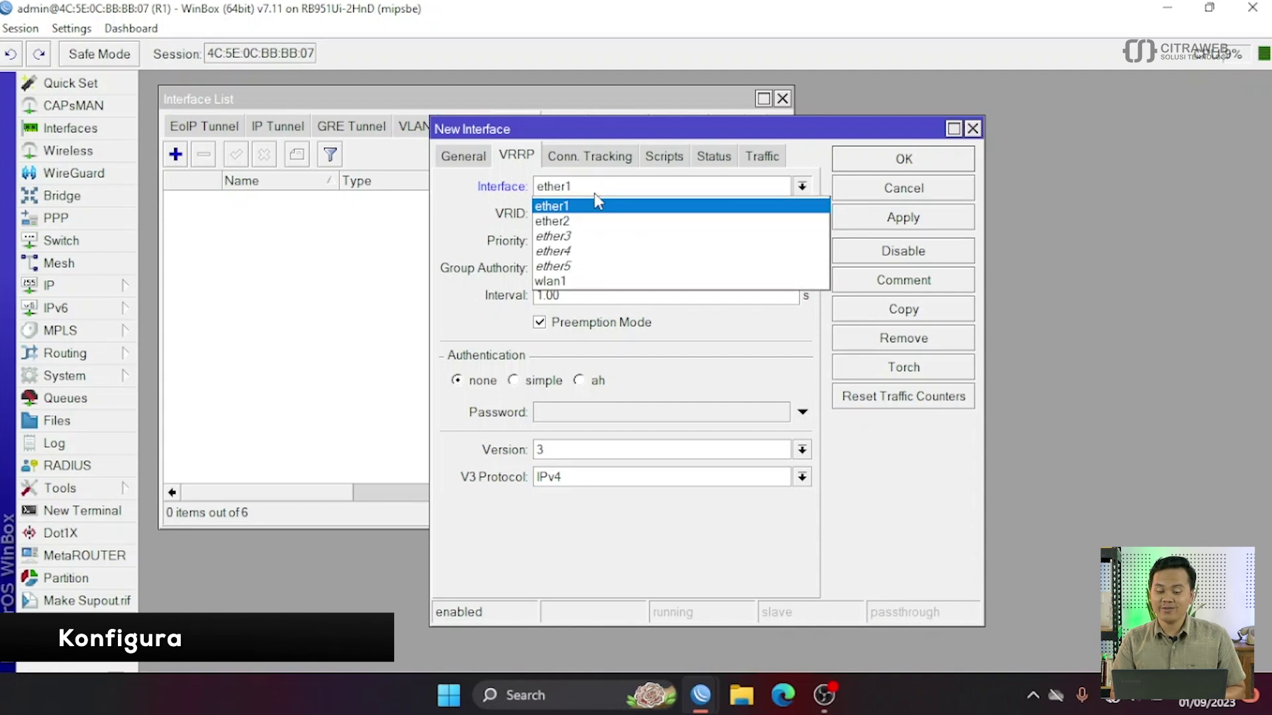
left_click(596, 221)
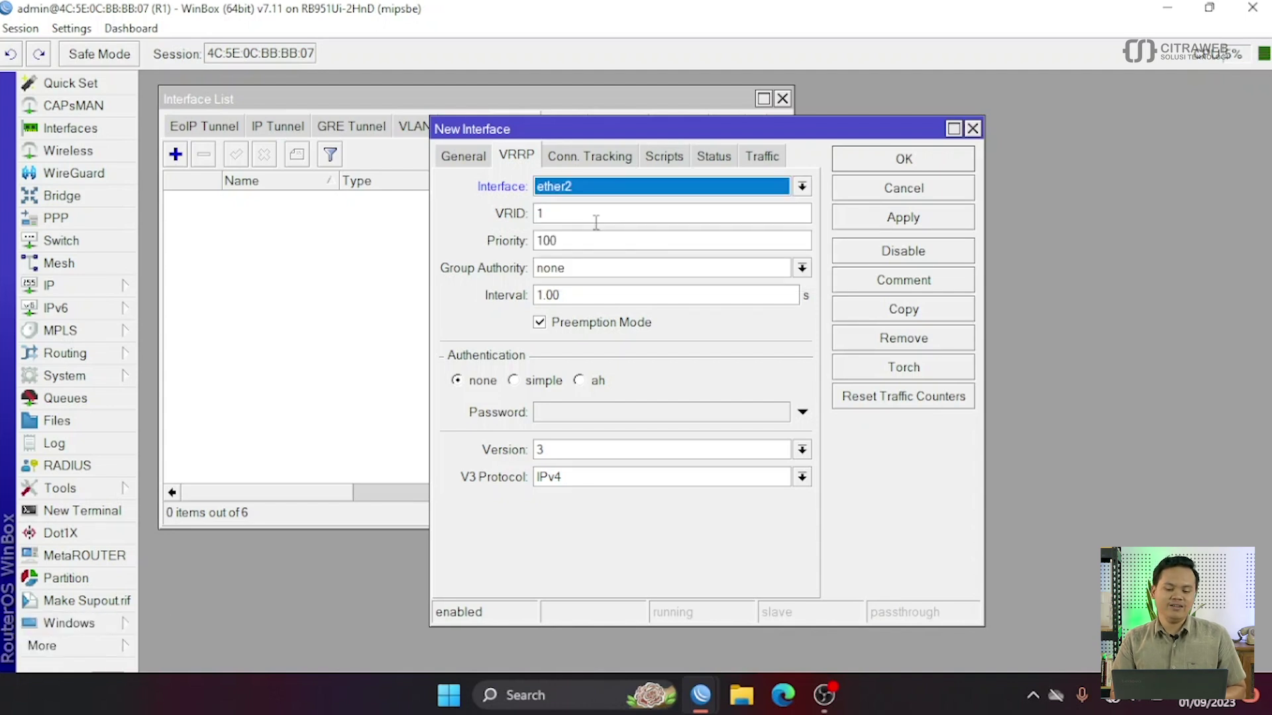
- Set the new VRRP interface's VRID to 49 and its priority to 200, and save it
left_click(573, 215)
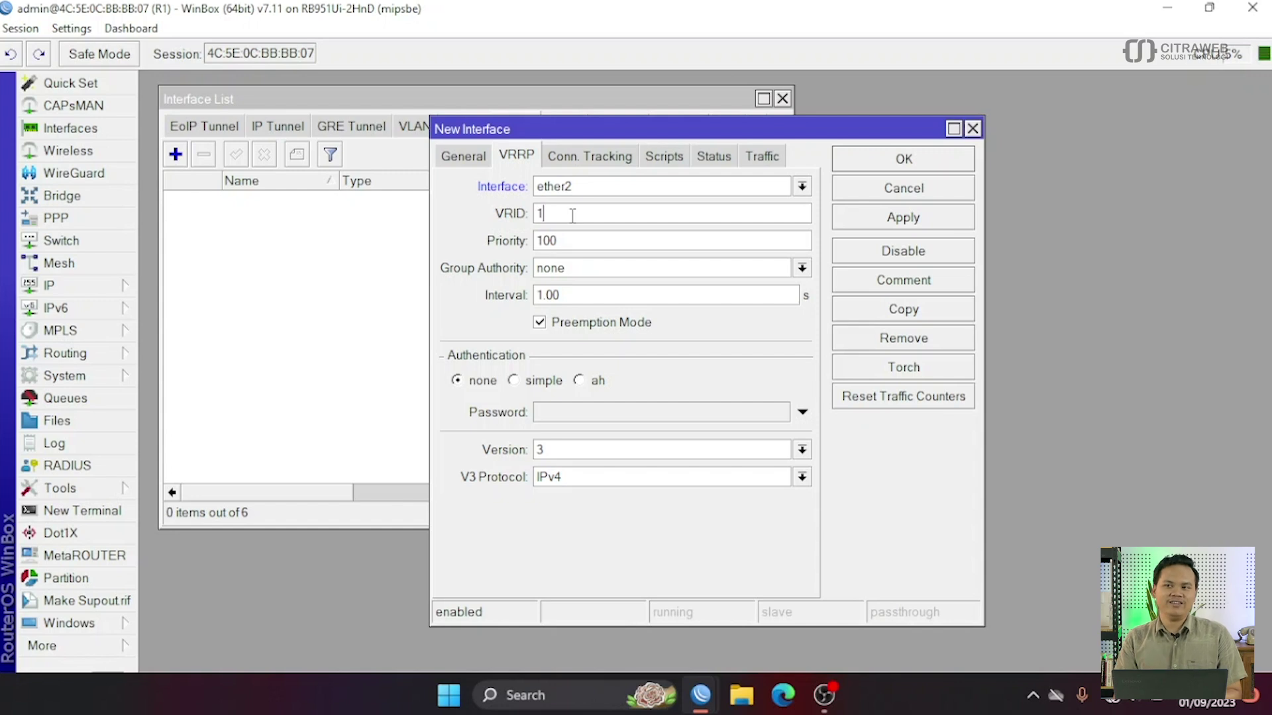
key("BackSpace")
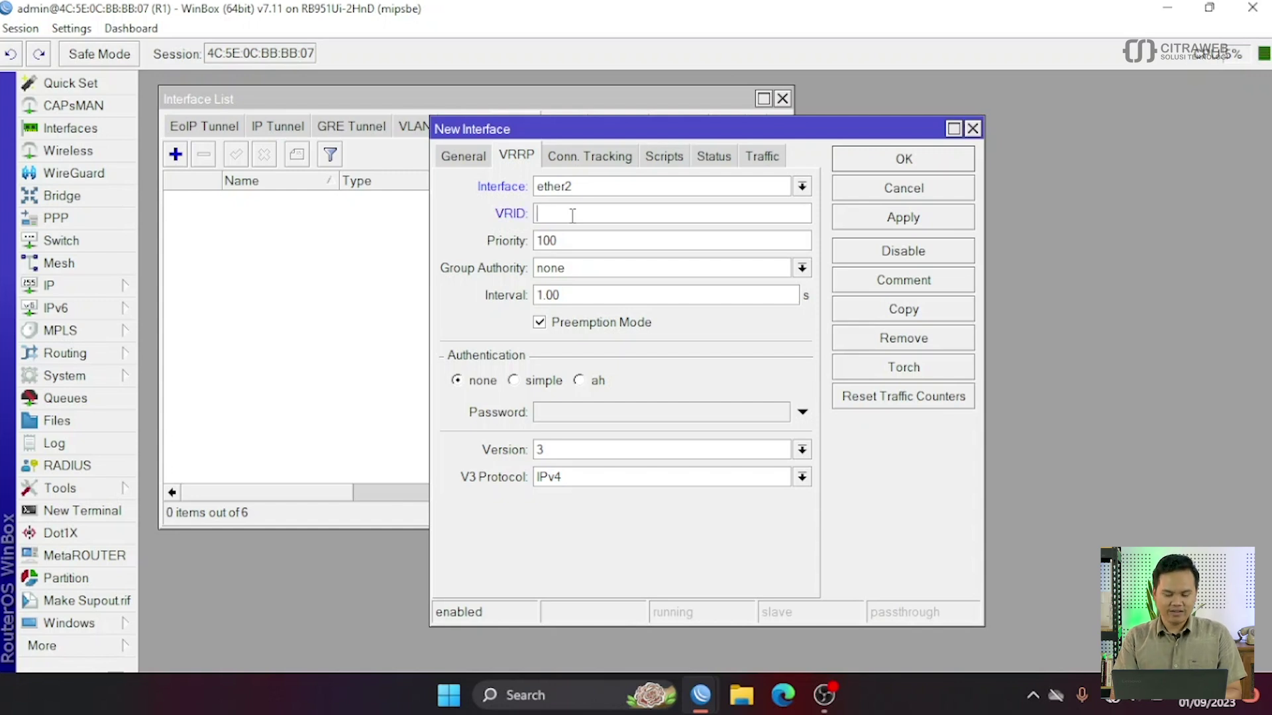
type("49")
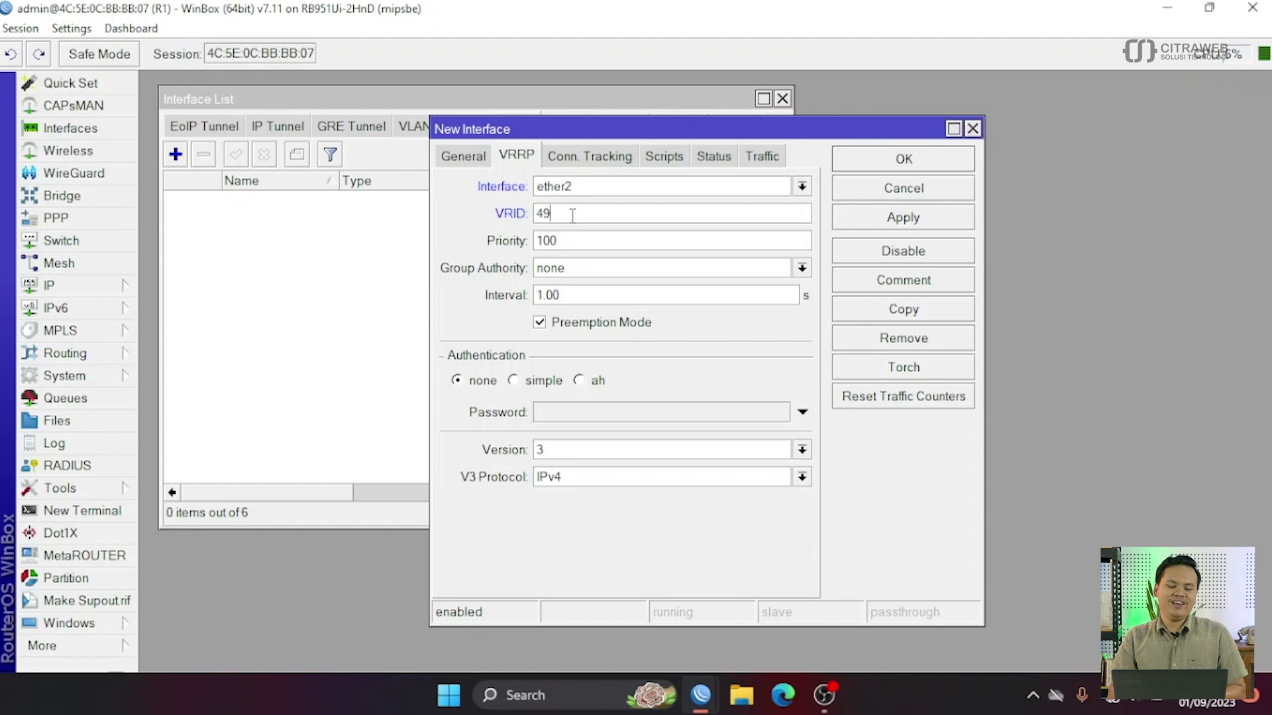
left_click(574, 241)
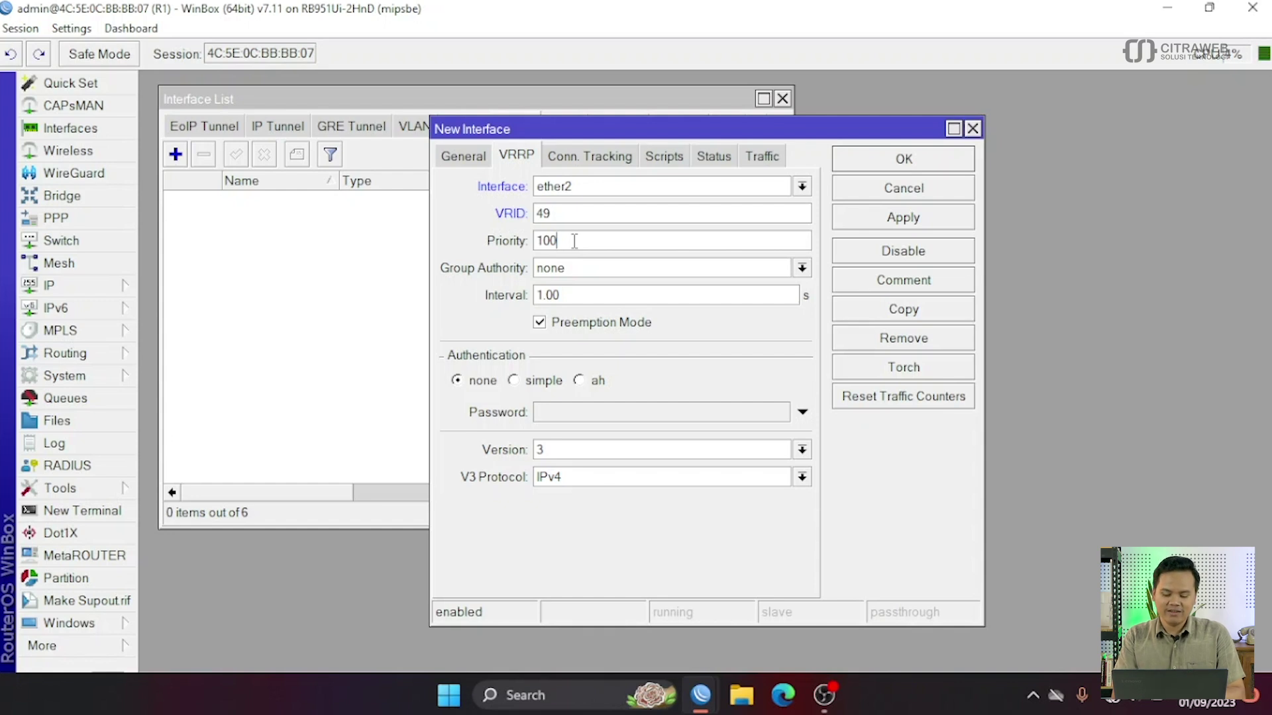
key("BackSpace")
key("BackSpace")
key("BackSpace")
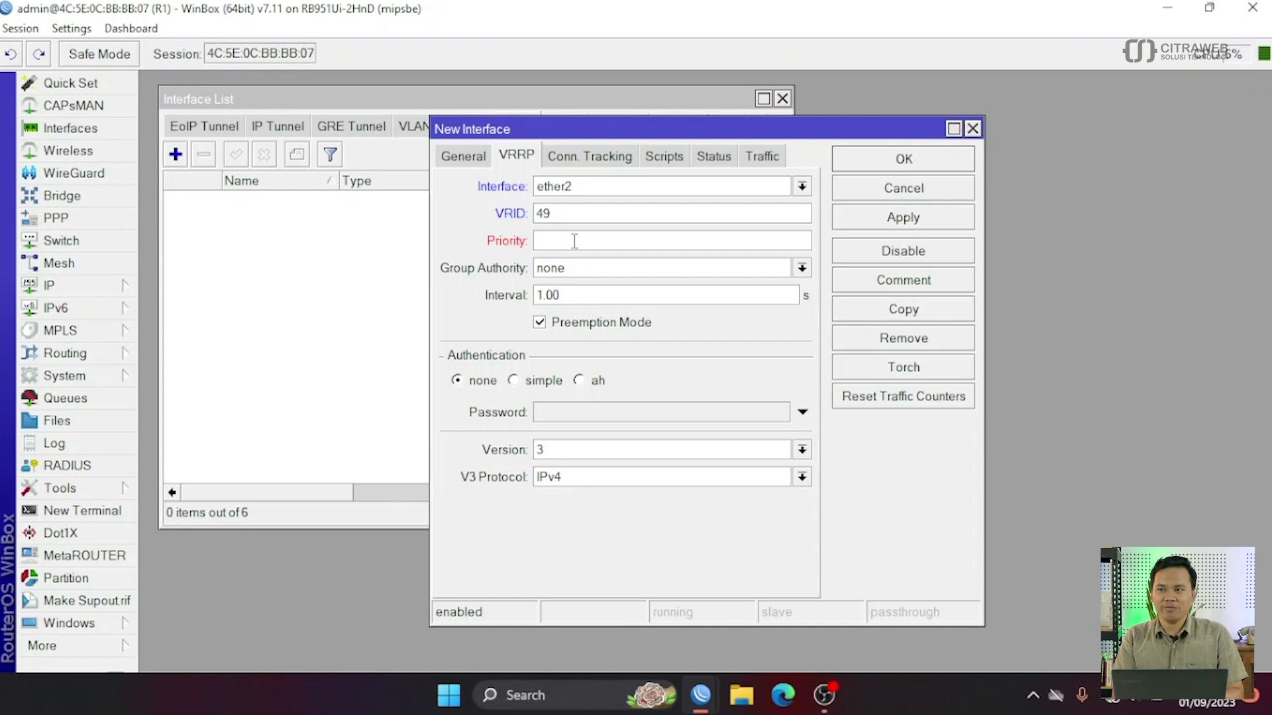
type("200")
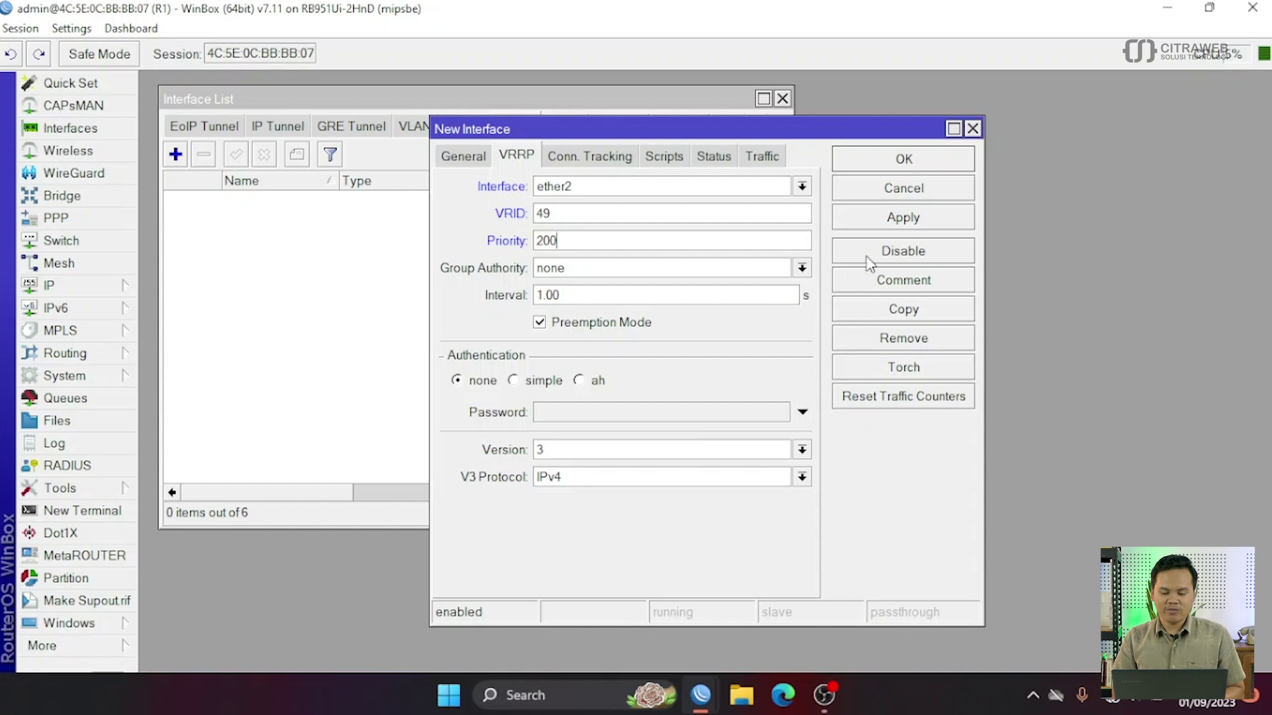
left_click(888, 225)
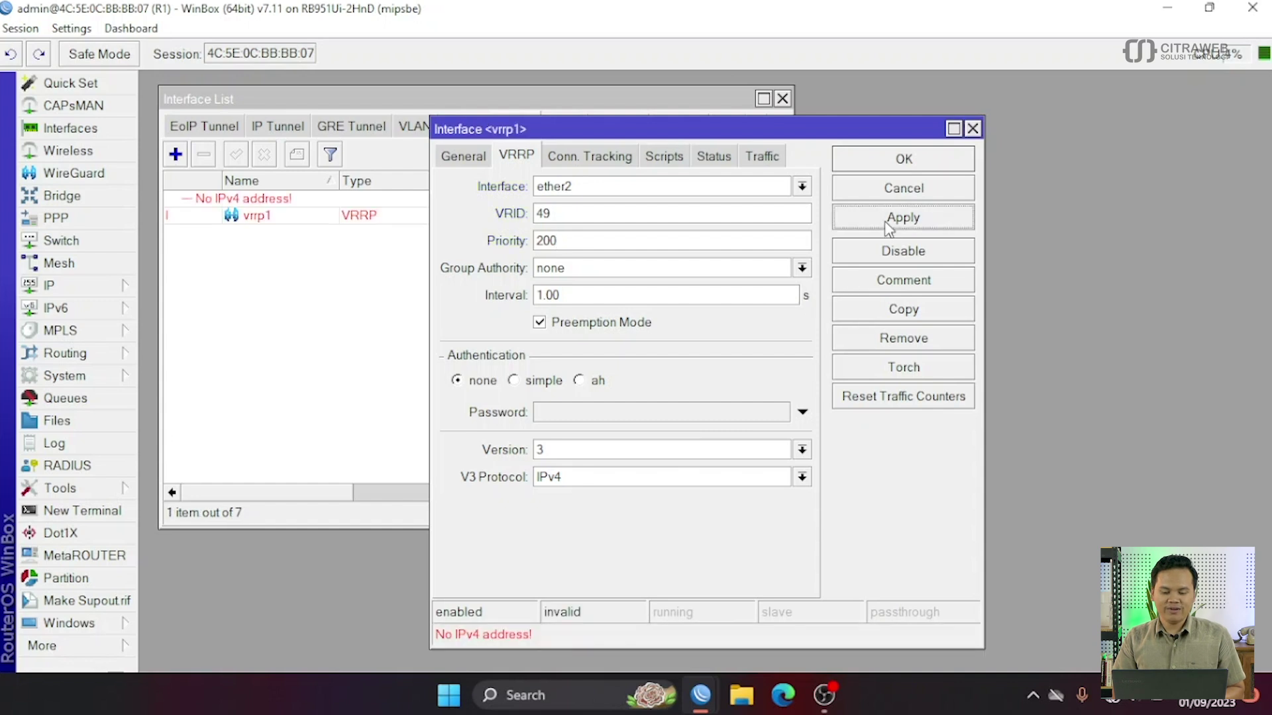
left_click(876, 160)
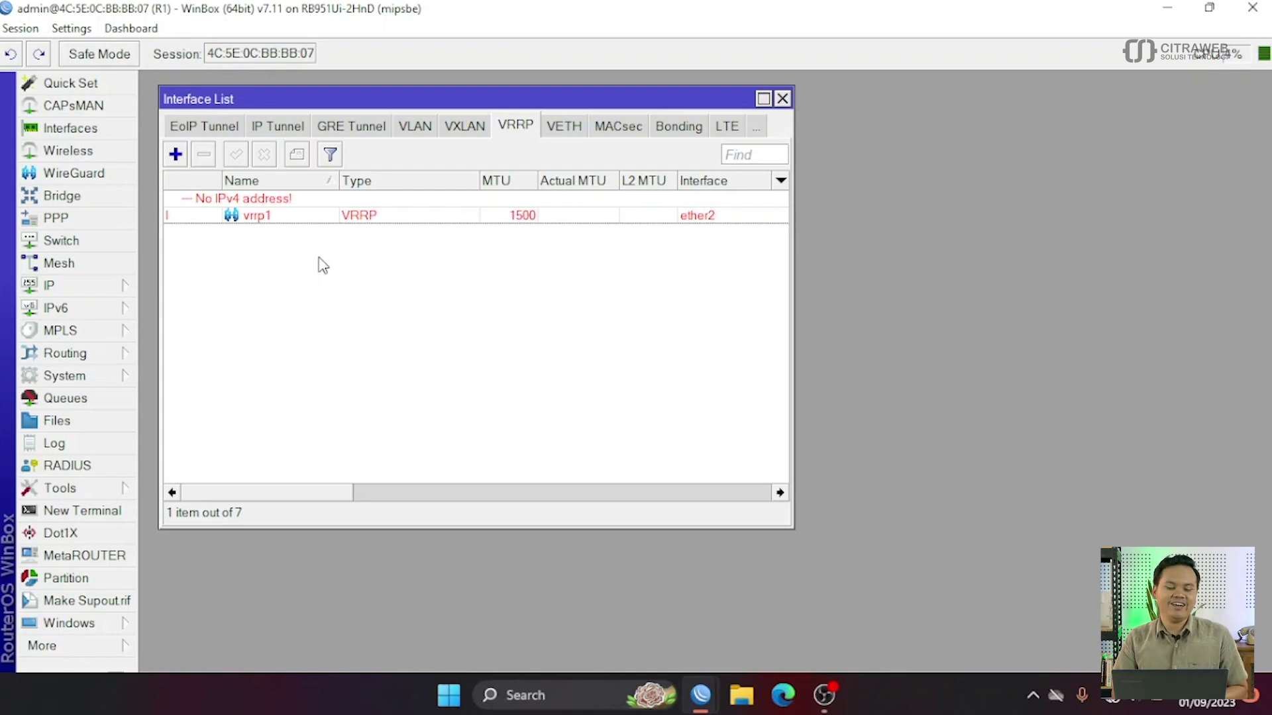
- Start a new IP address entry on R1 with the address 192.168.2.1/24
left_click(110, 287)
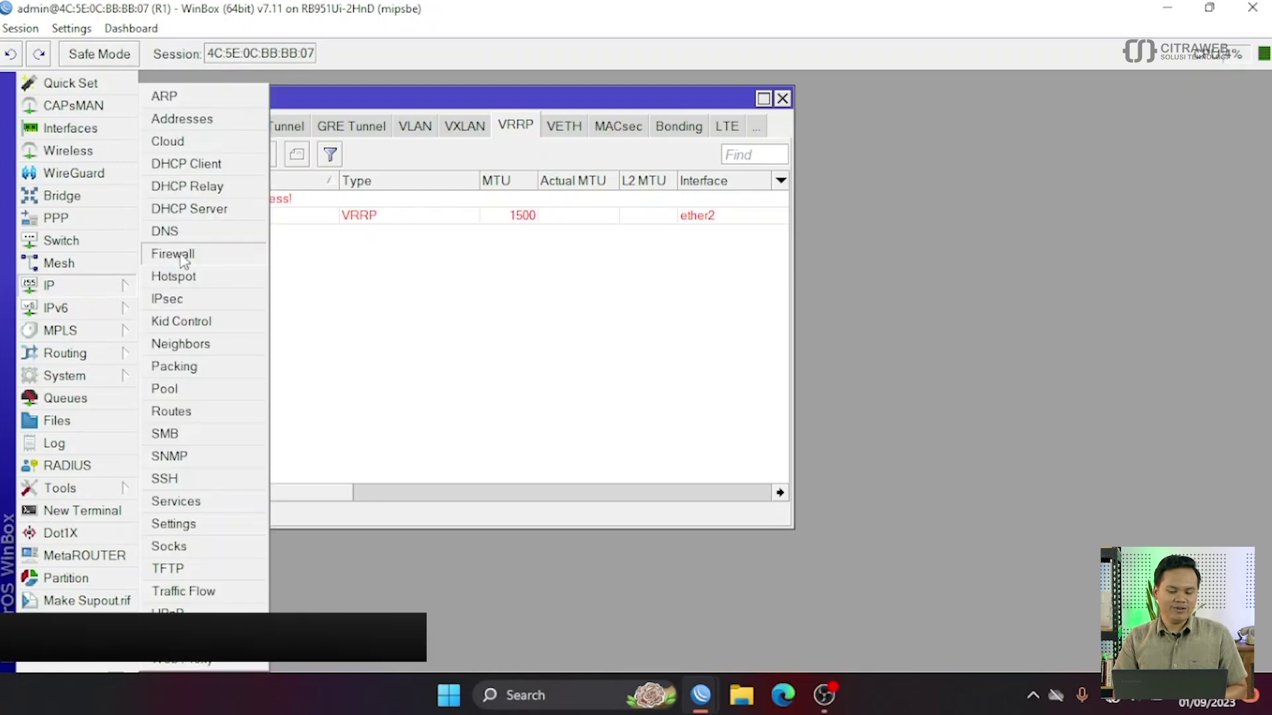
left_click(224, 123)
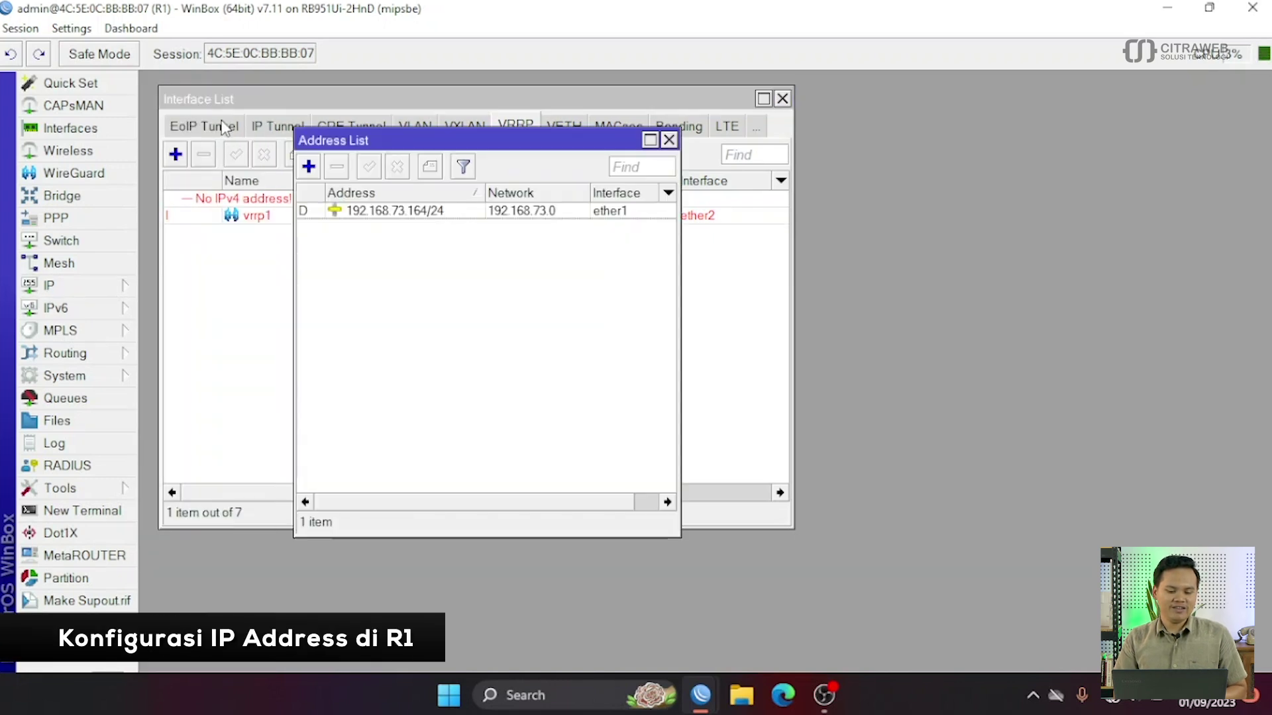
left_click(308, 167)
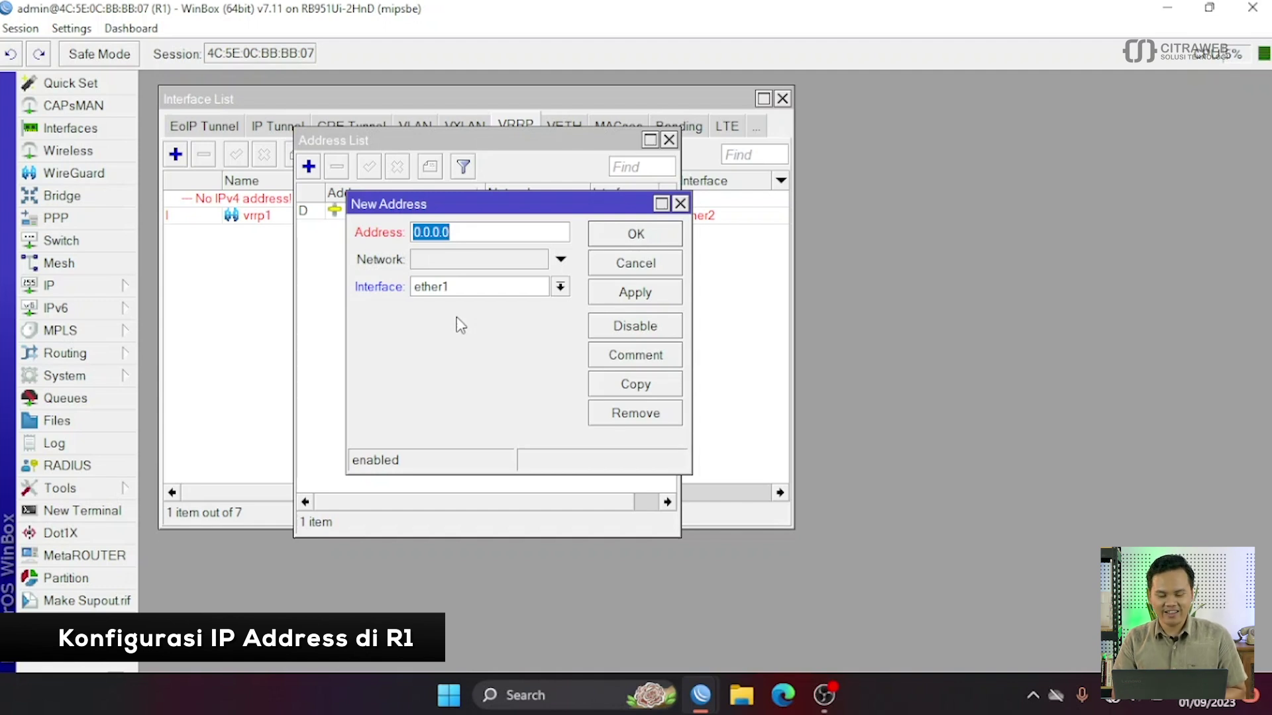
type("19")
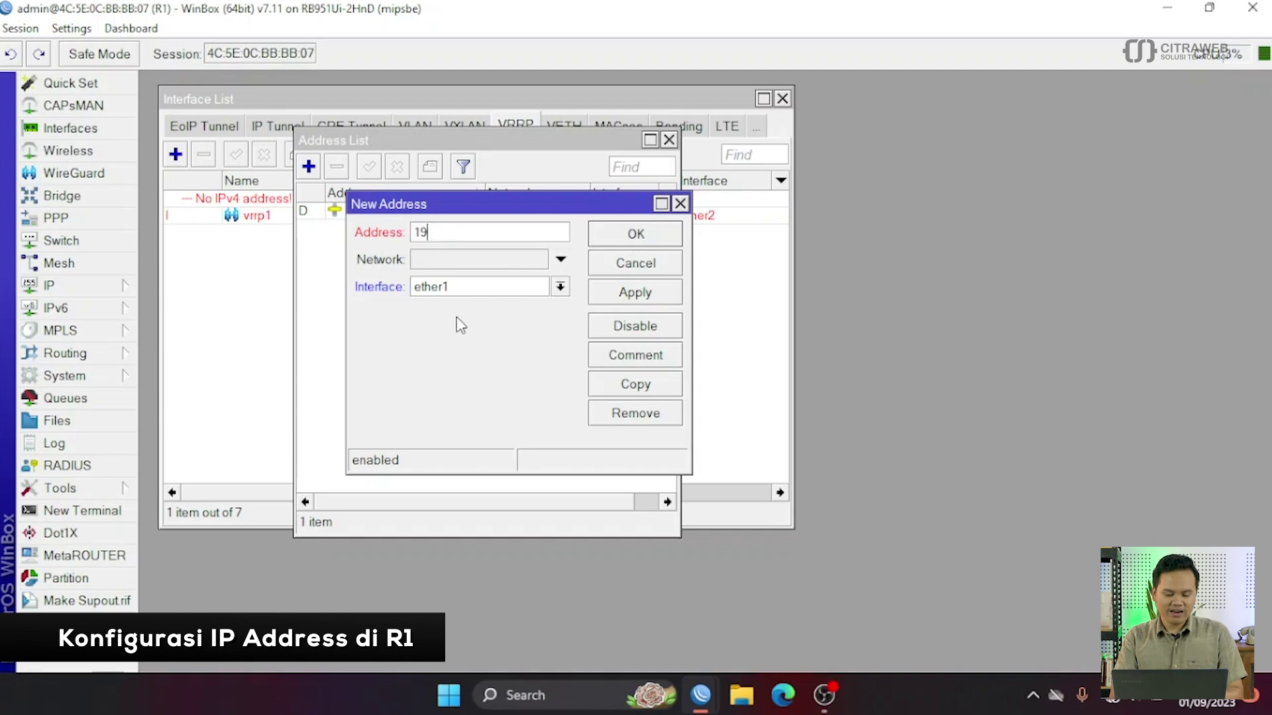
type("2.168.2.")
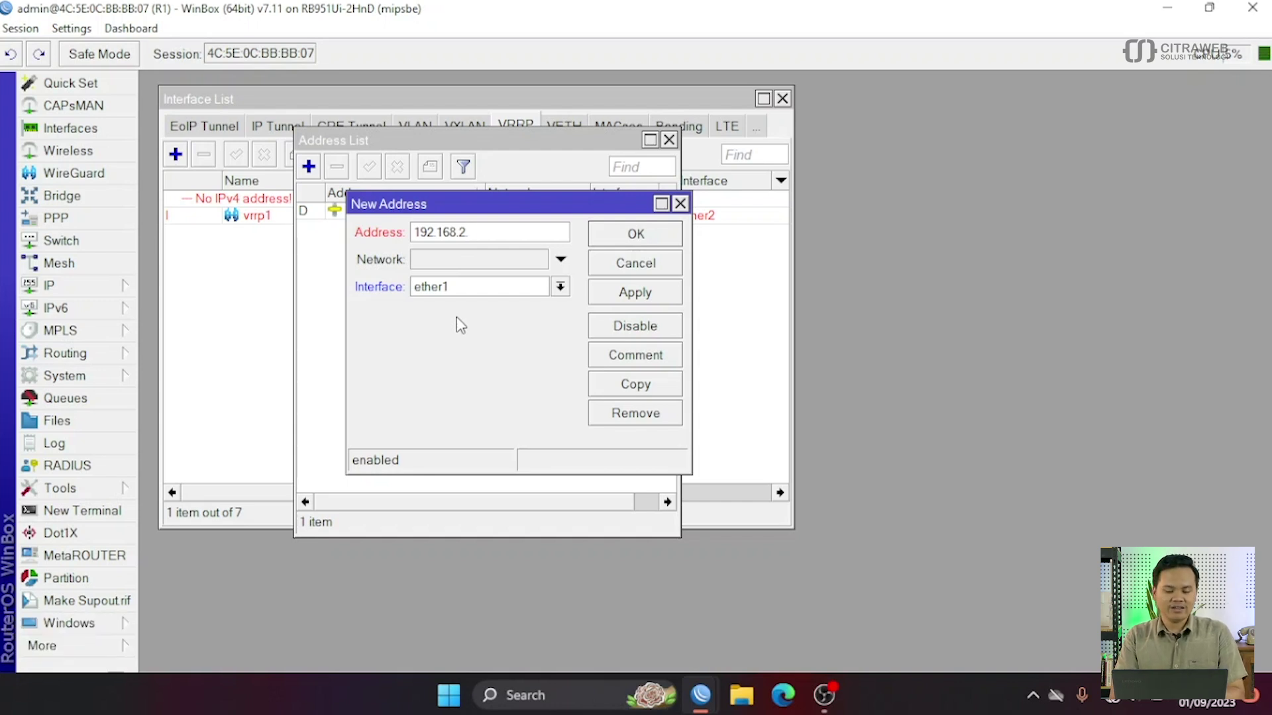
type("1/24")
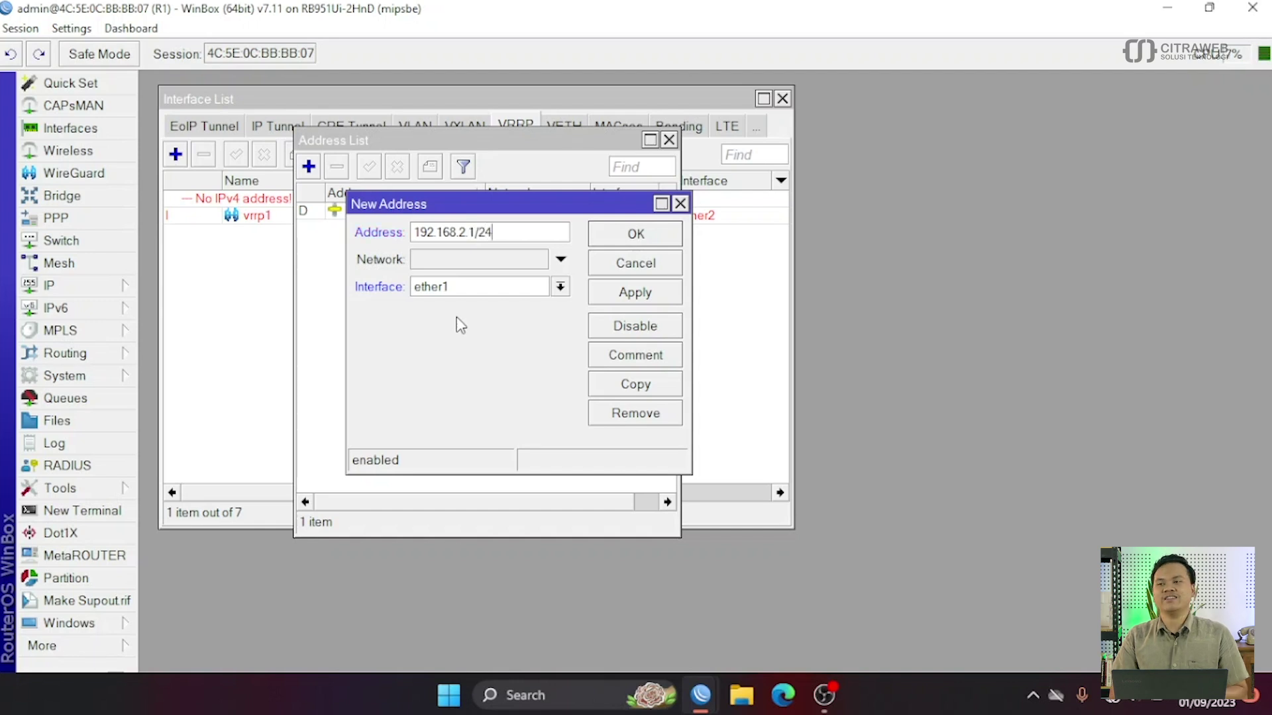
- Assign the 192.168.2.1/24 address to the ether2 interface and save the entry
left_click(560, 287)
key("Escape")
key("Down")
key("Down")
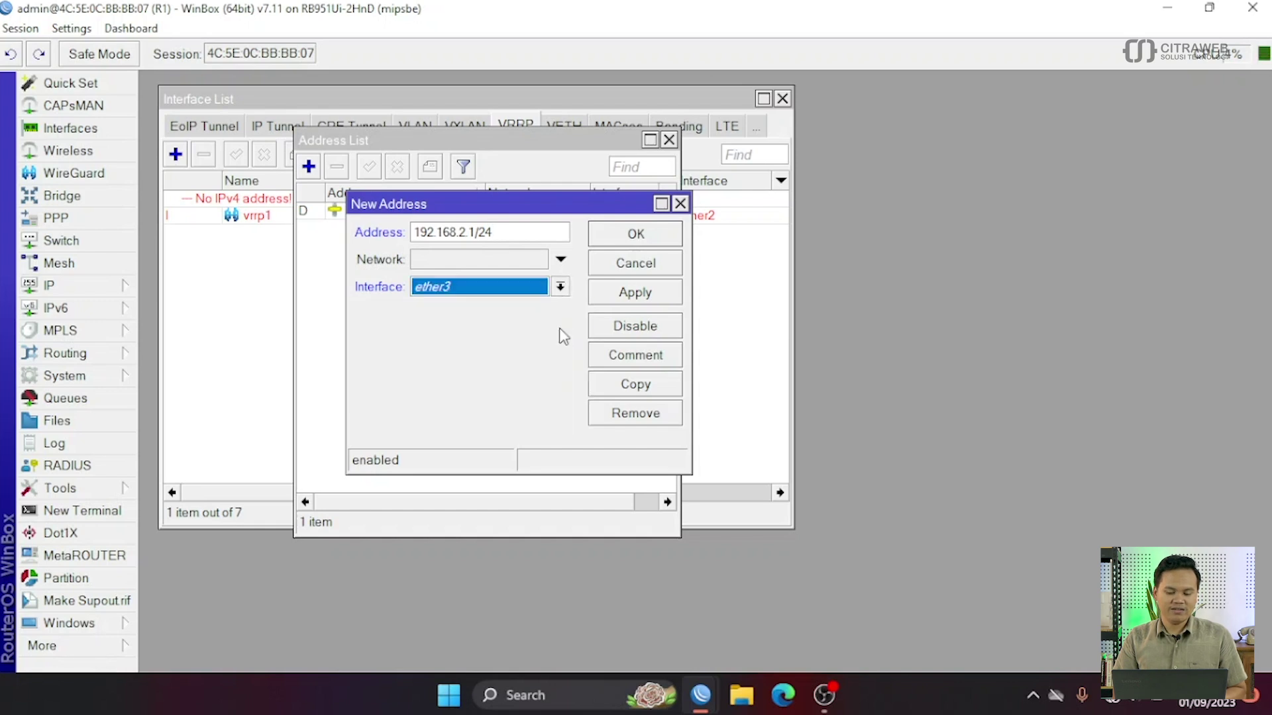
left_click(561, 291)
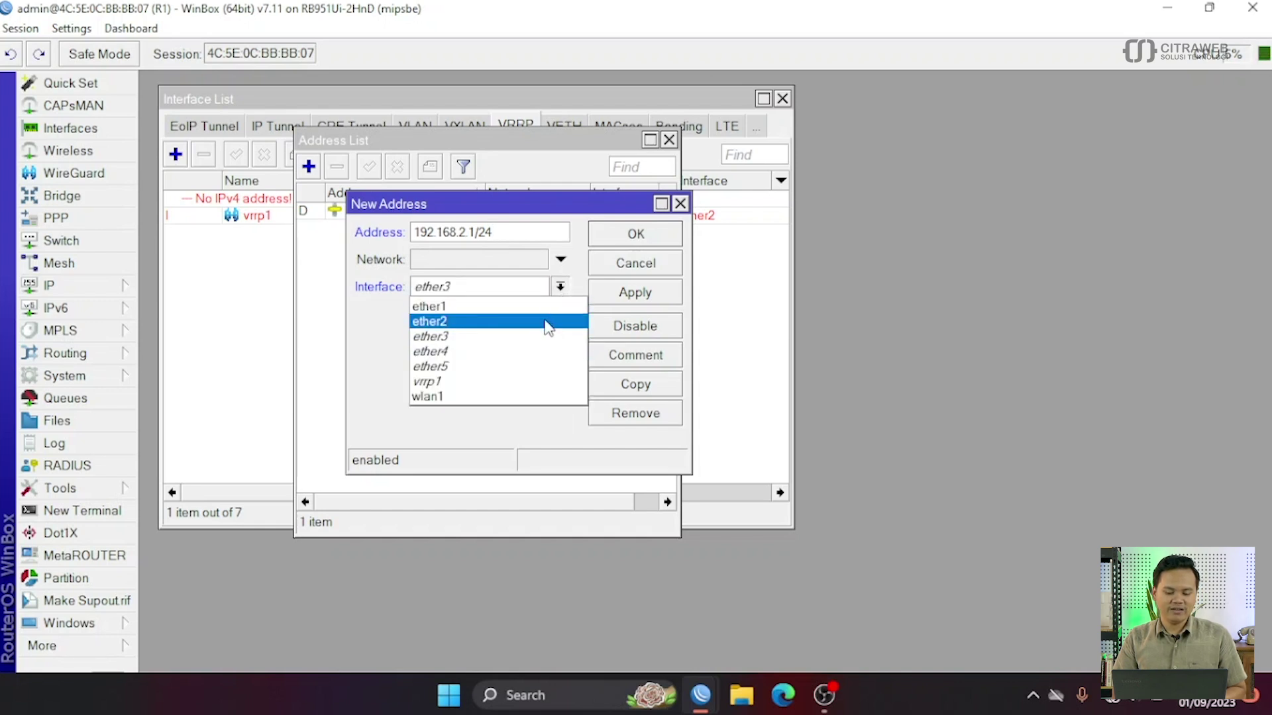
left_click(545, 320)
left_click(616, 294)
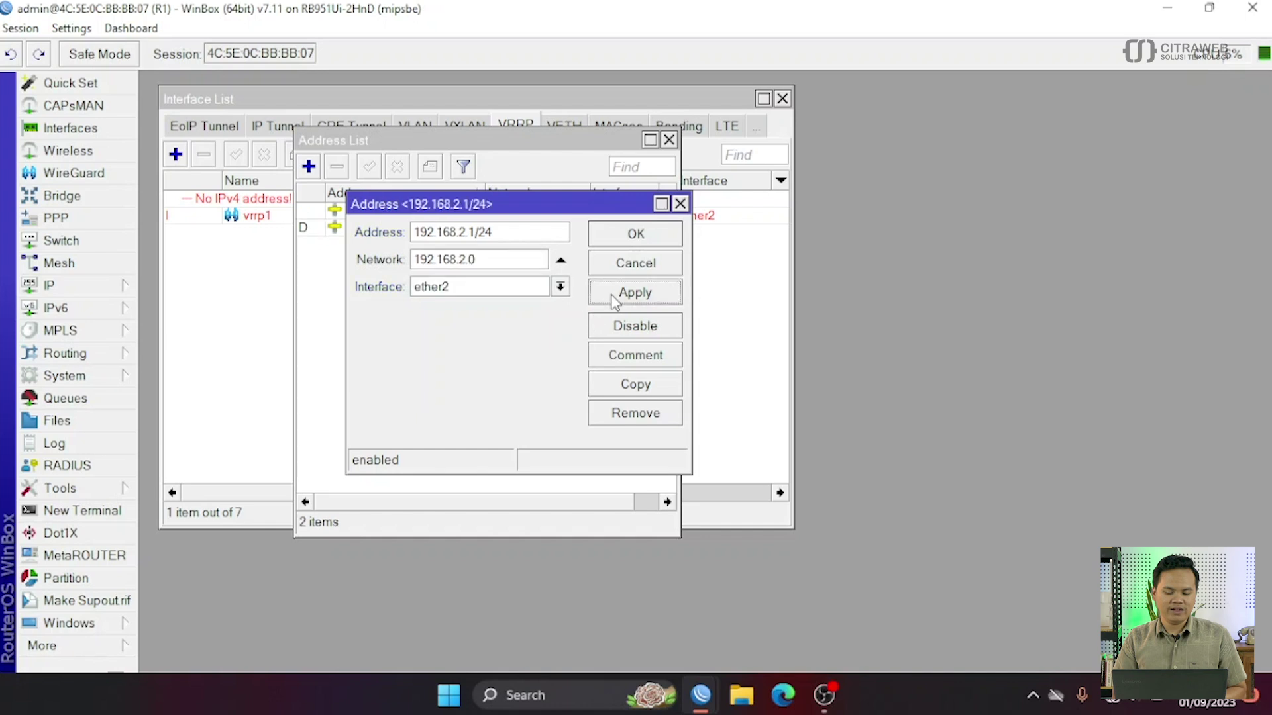
left_click(623, 234)
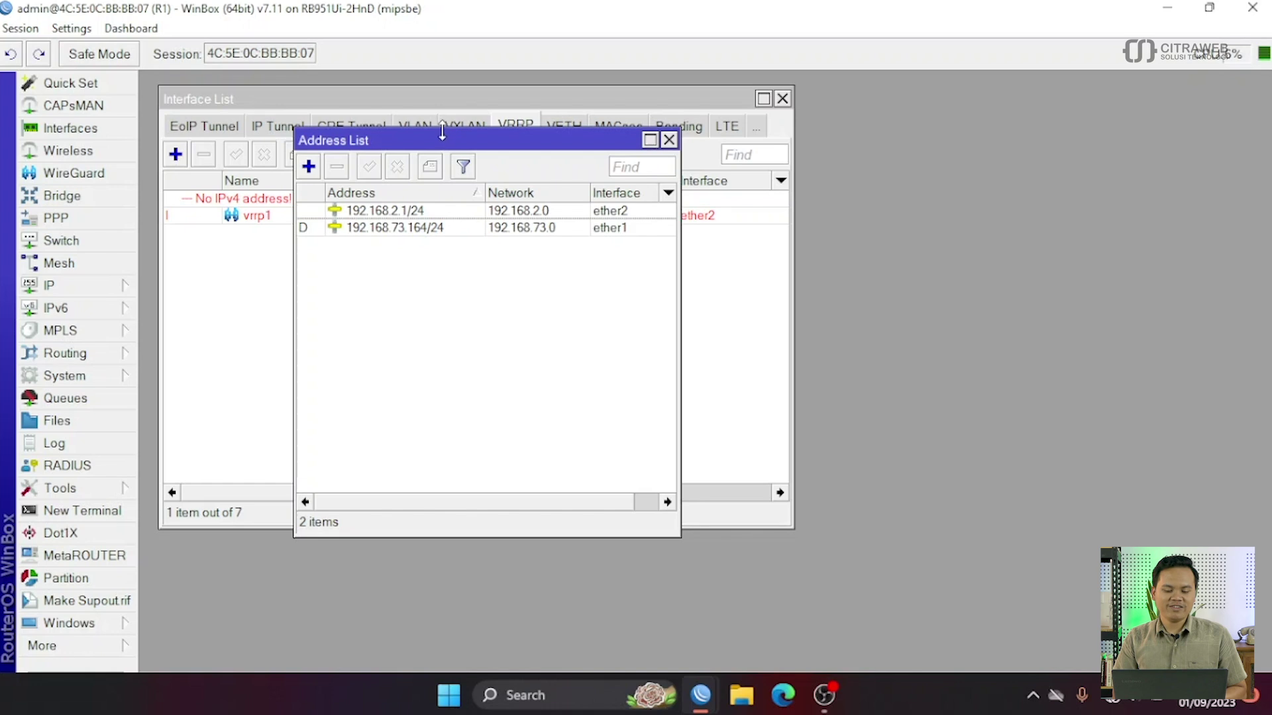
- Start another IP address entry on R1 with the address 192.168.2.10
left_click_drag(442, 134, 570, 119)
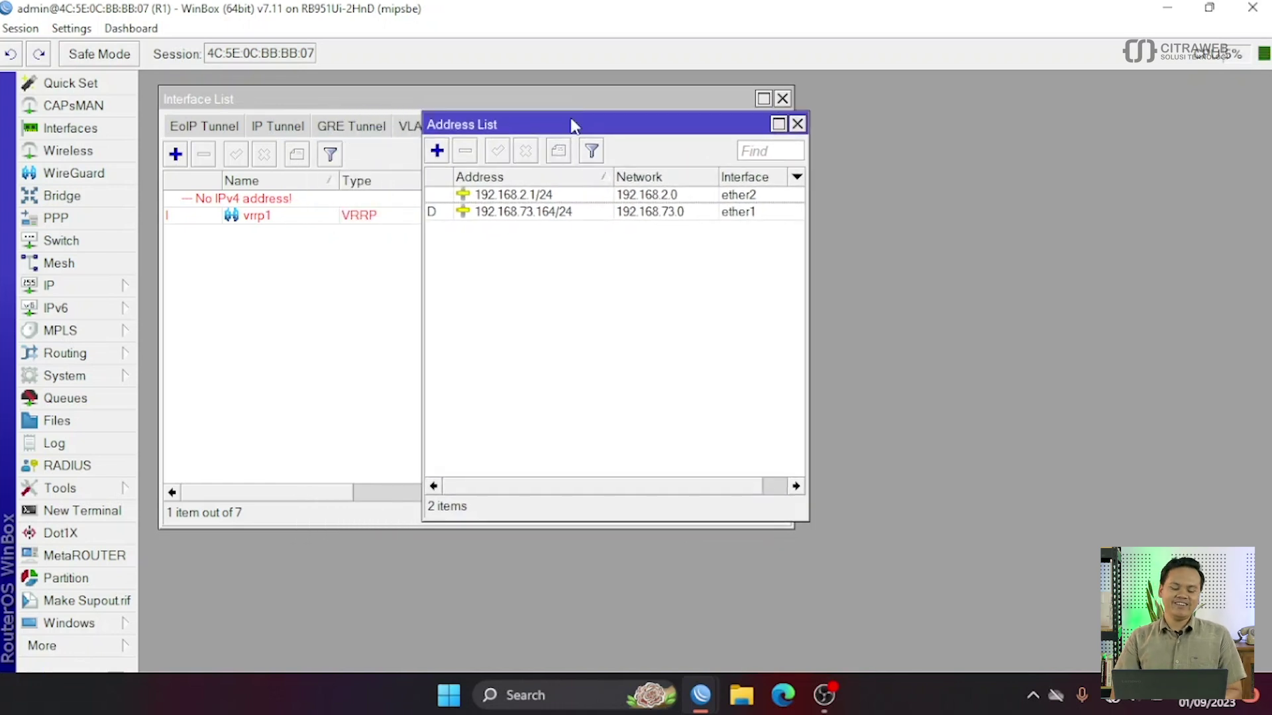
left_click(437, 150)
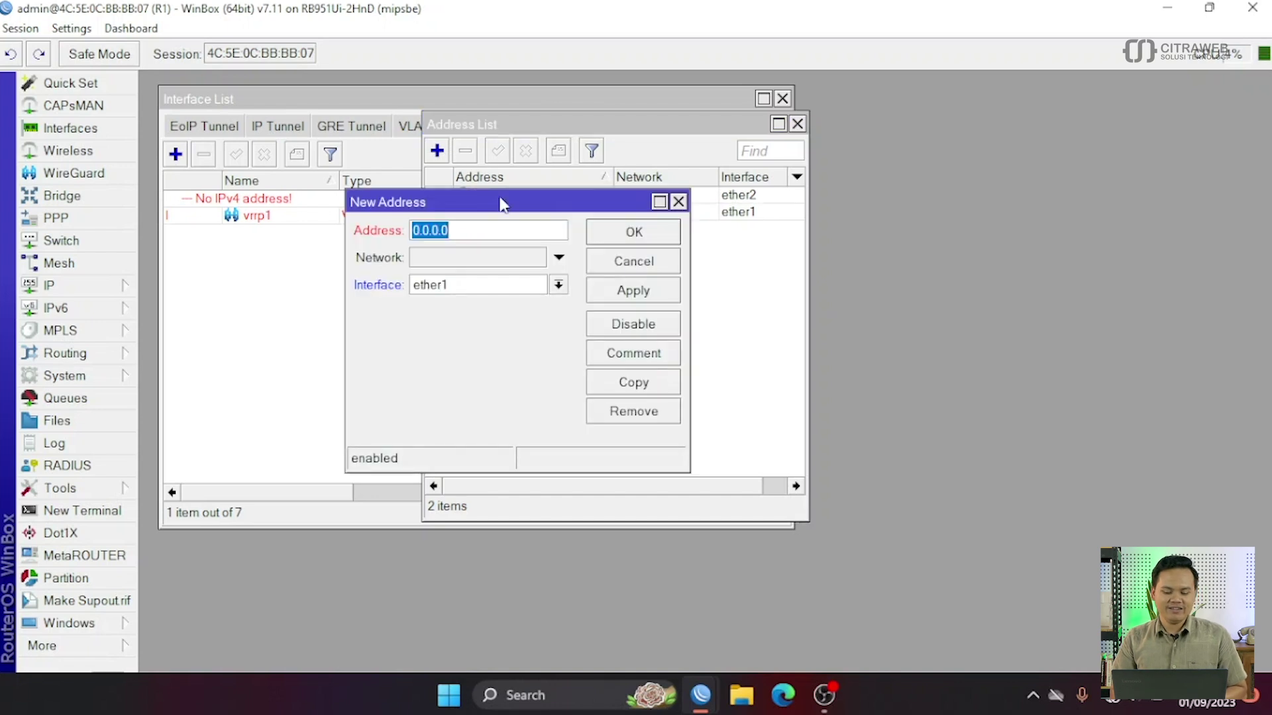
type("12")
type("2.168")
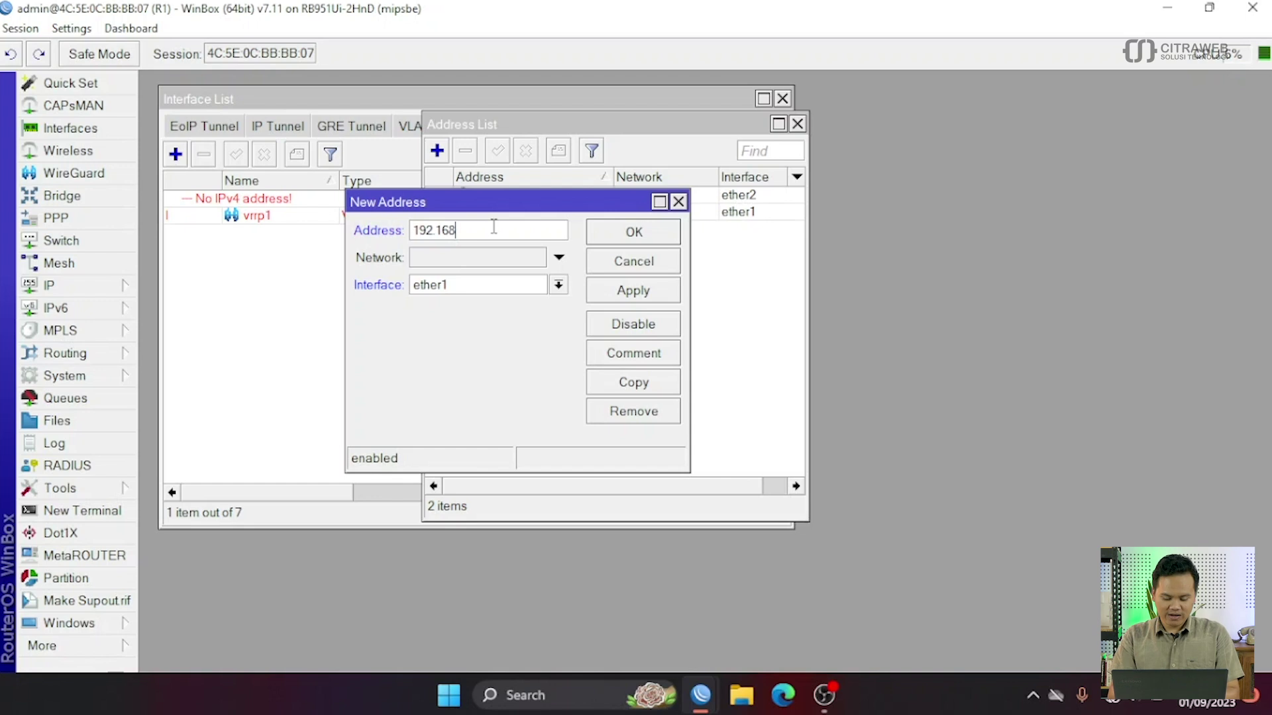
type(".2.10")
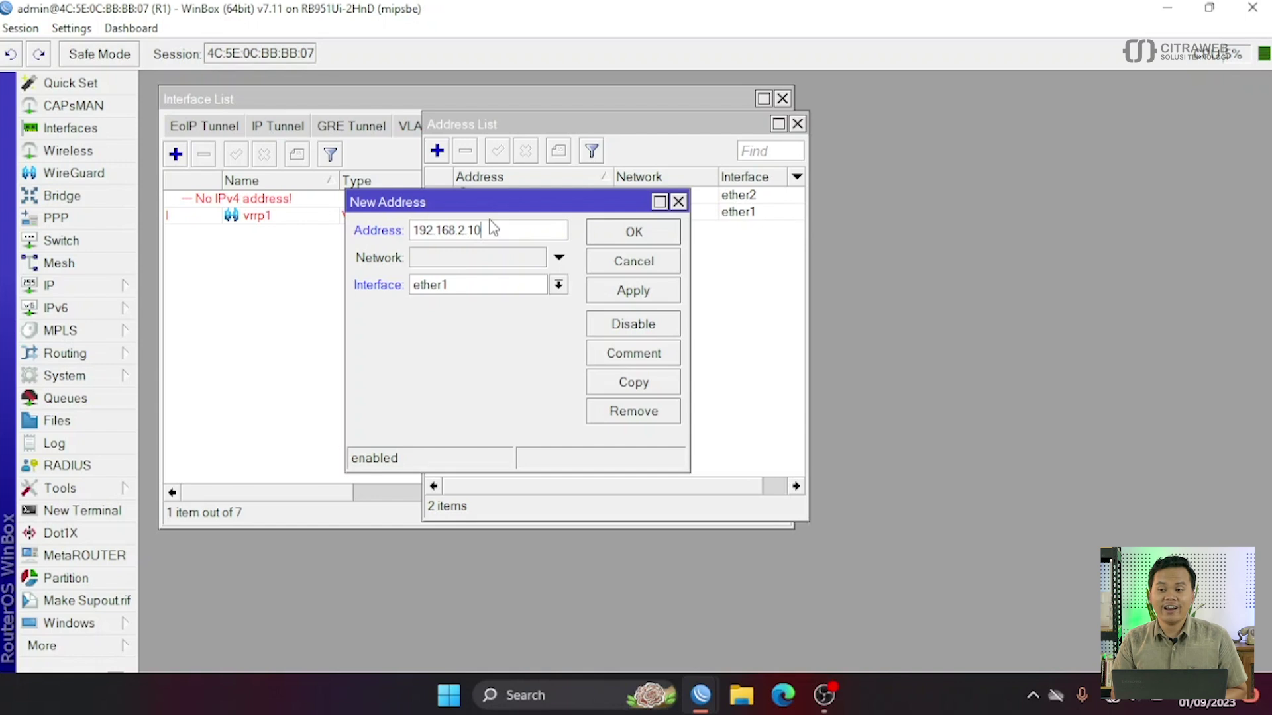
- Assign the 192.168.2.10 entry to the vrrp1 interface, give it the /32 prefix and save it
left_click(505, 286)
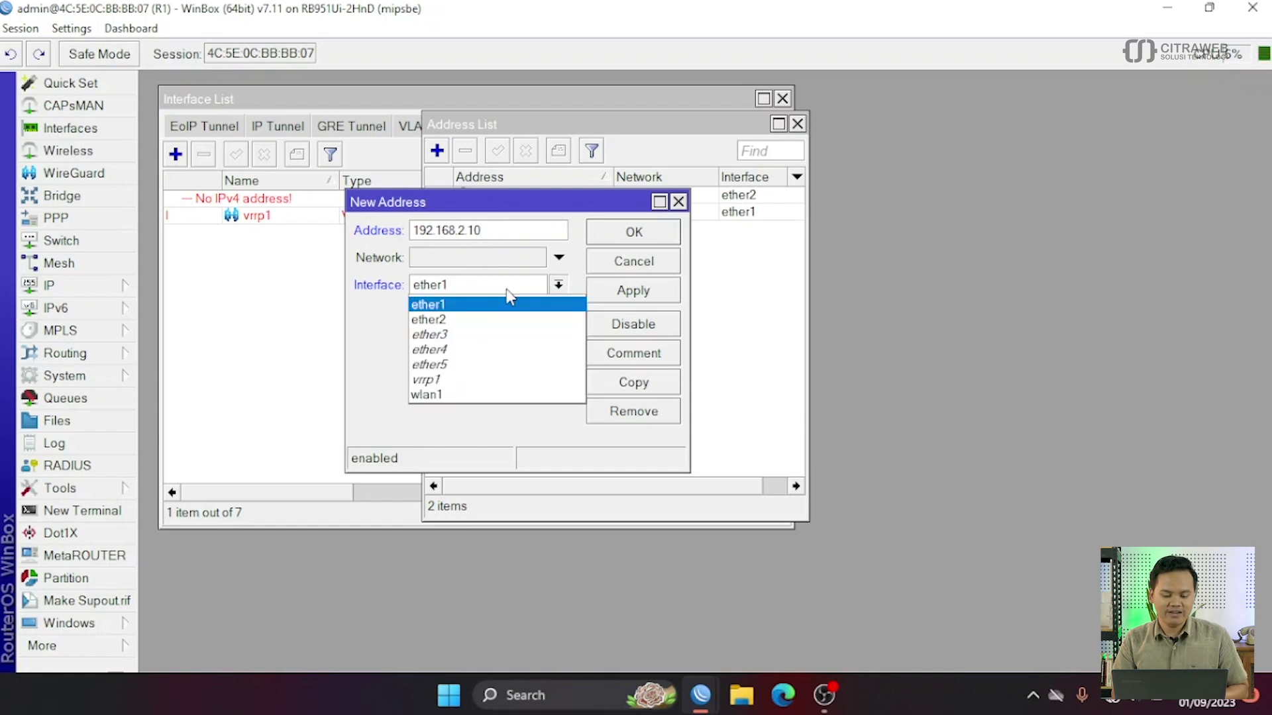
left_click(496, 379)
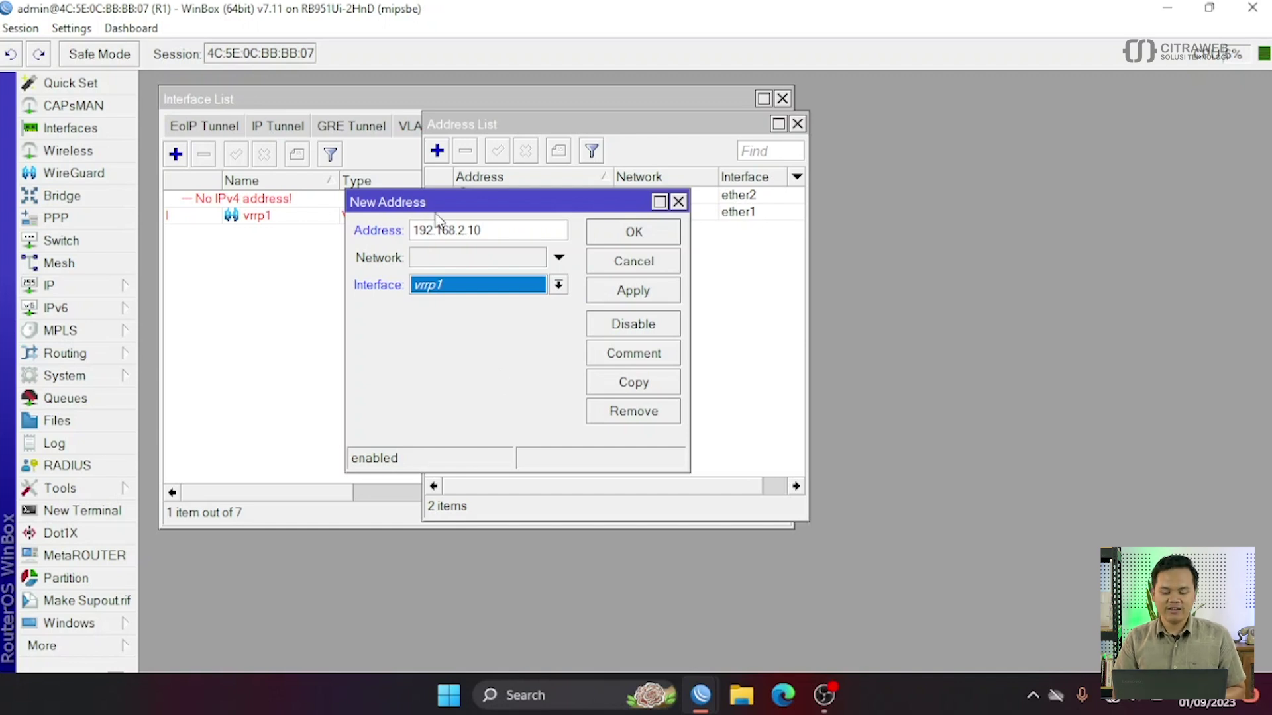
left_click(500, 229)
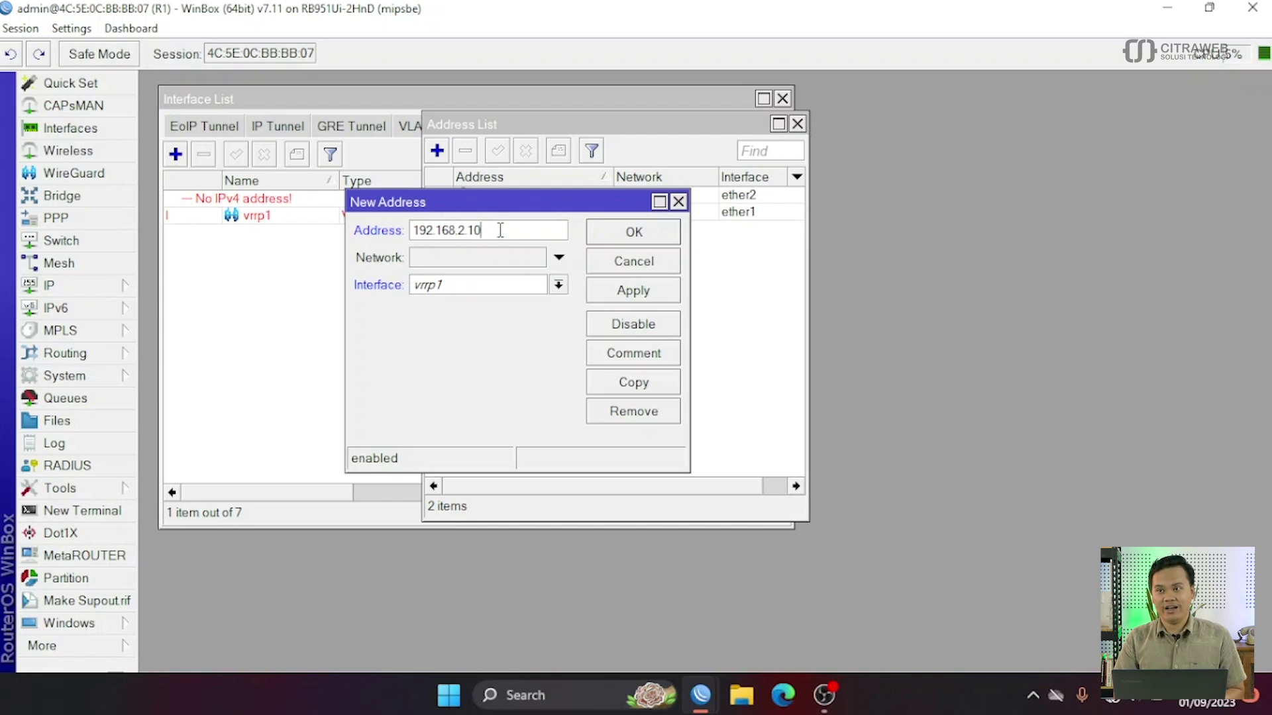
type("/32")
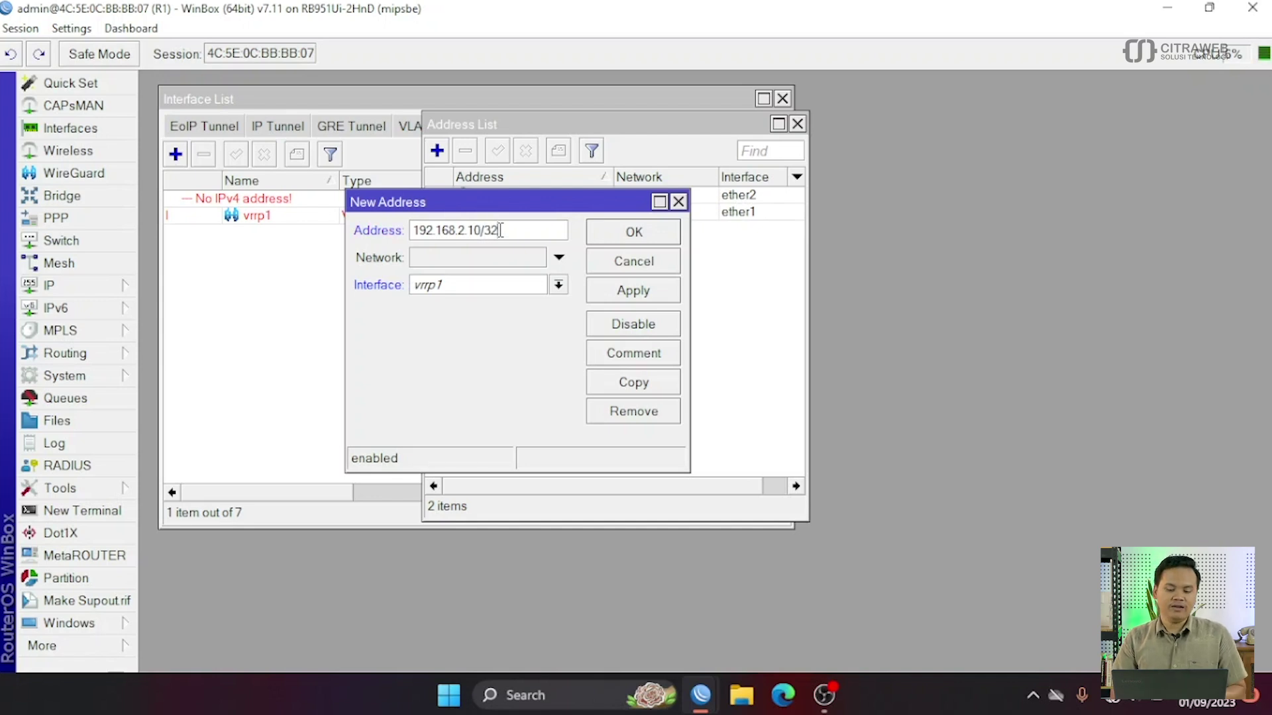
left_click(619, 286)
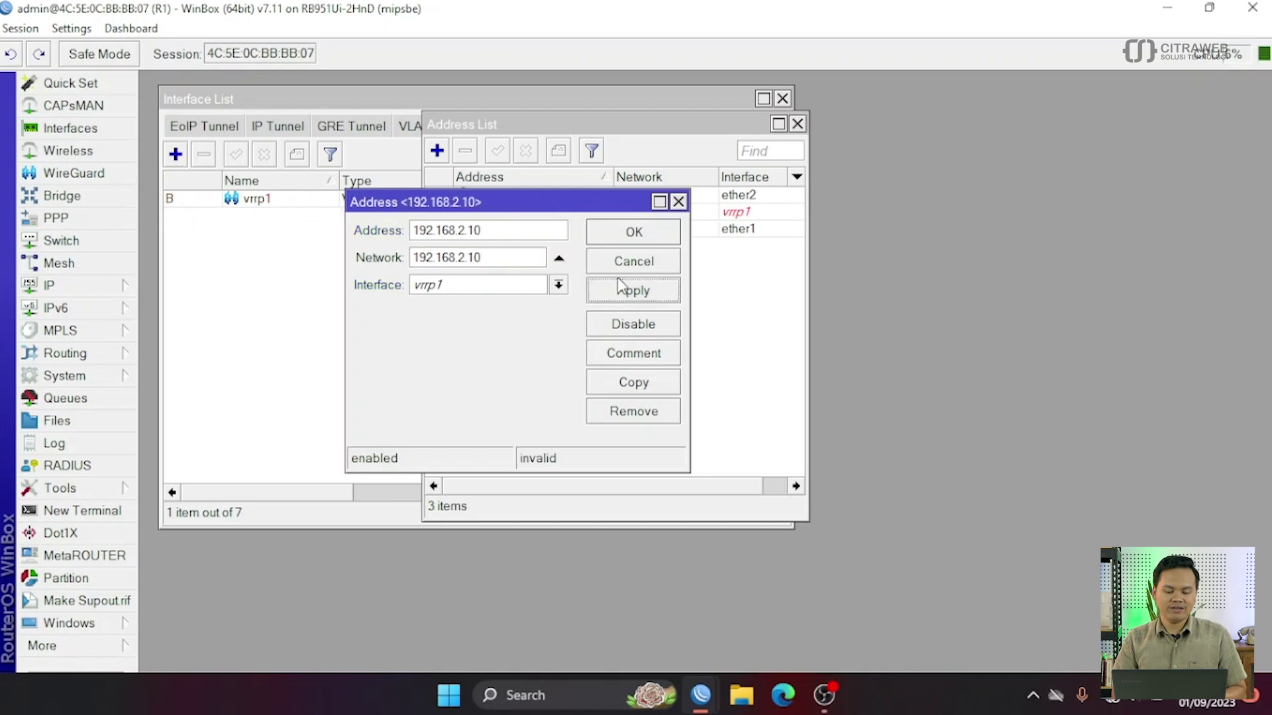
left_click(625, 233)
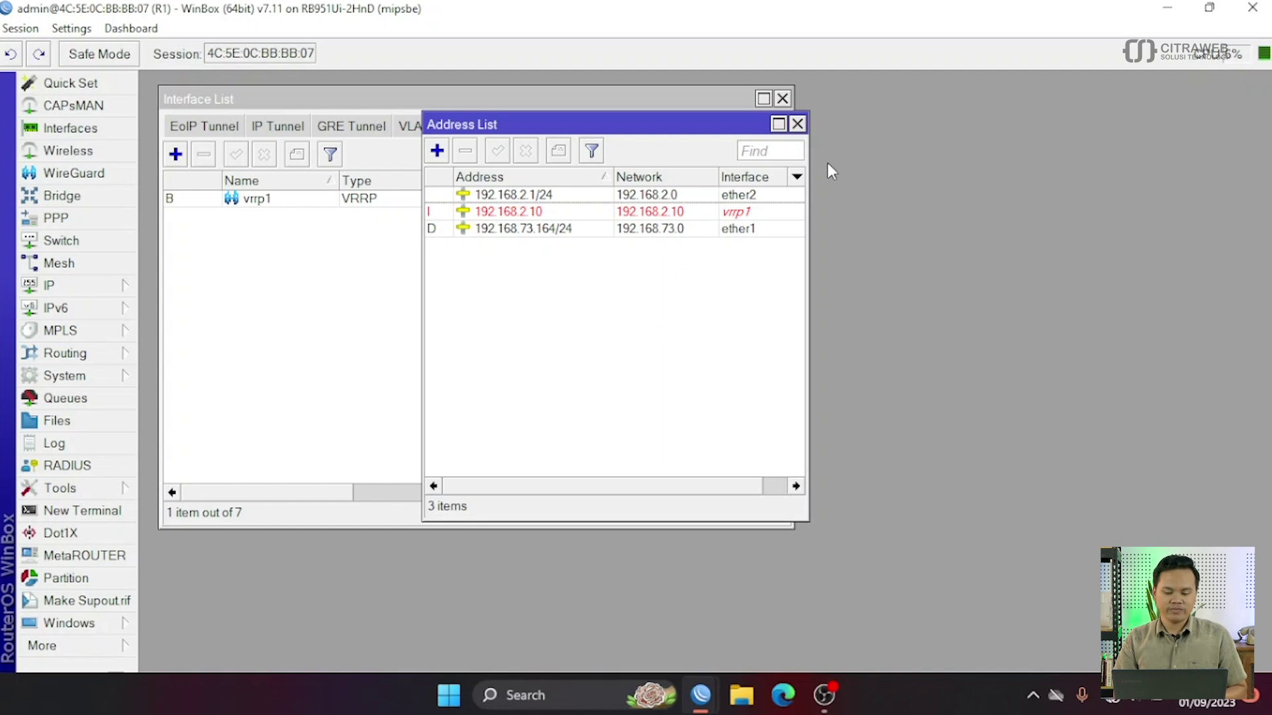
- Close R1's address list, check vrrp1's status flags in the interface list, and close that list too
left_click(798, 124)
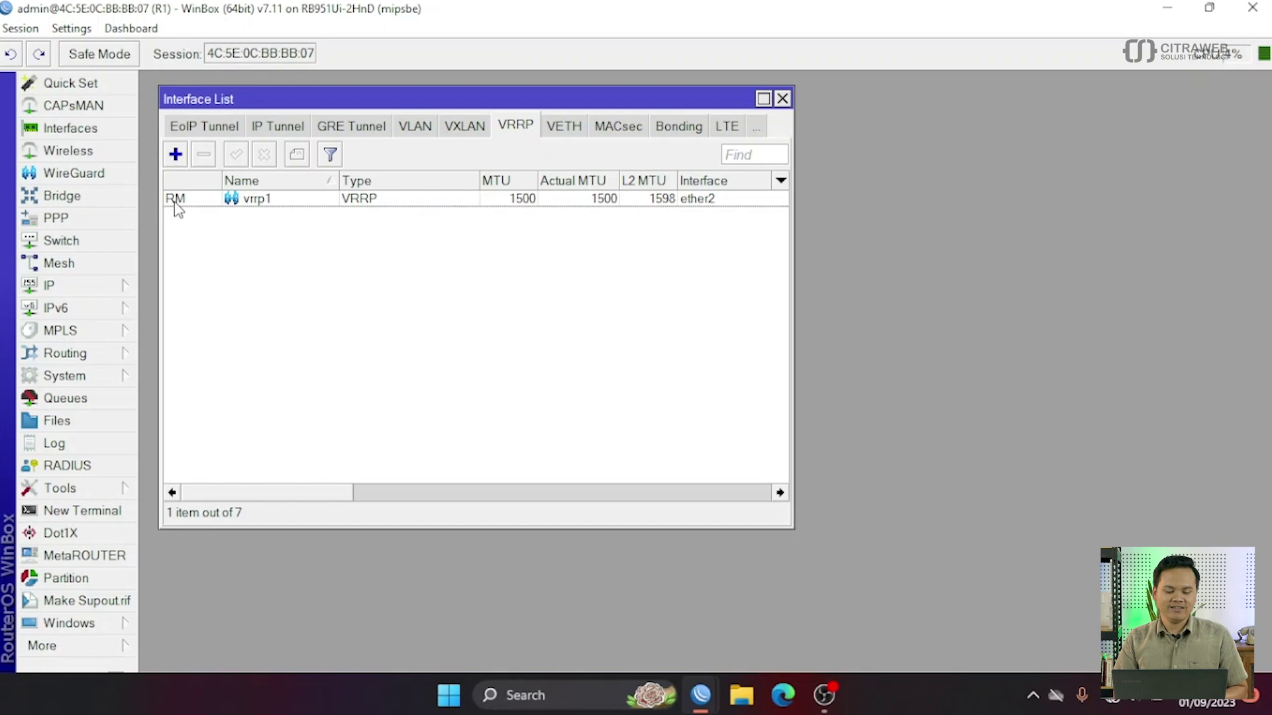
mouse_move(177, 209)
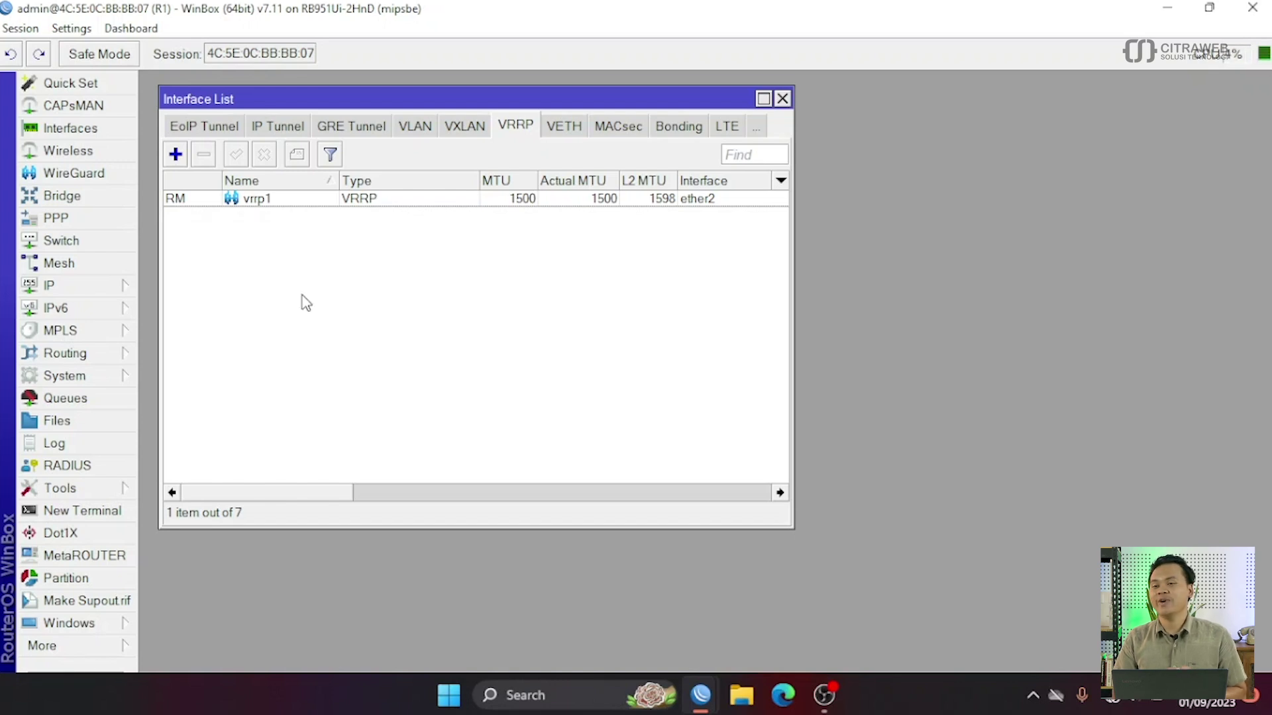
left_click(782, 100)
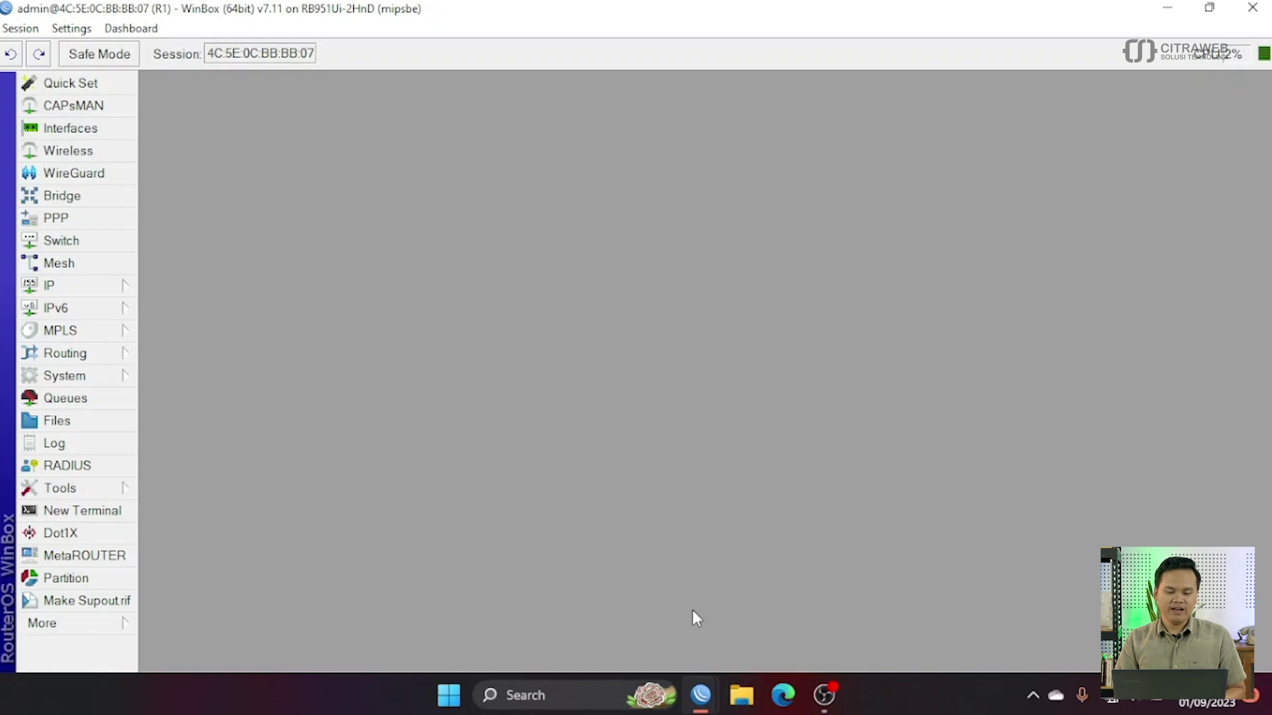
- Switch to the WinBox login window, refresh the neighbor list and connect to router R2 by its MAC address
mouse_move(696, 697)
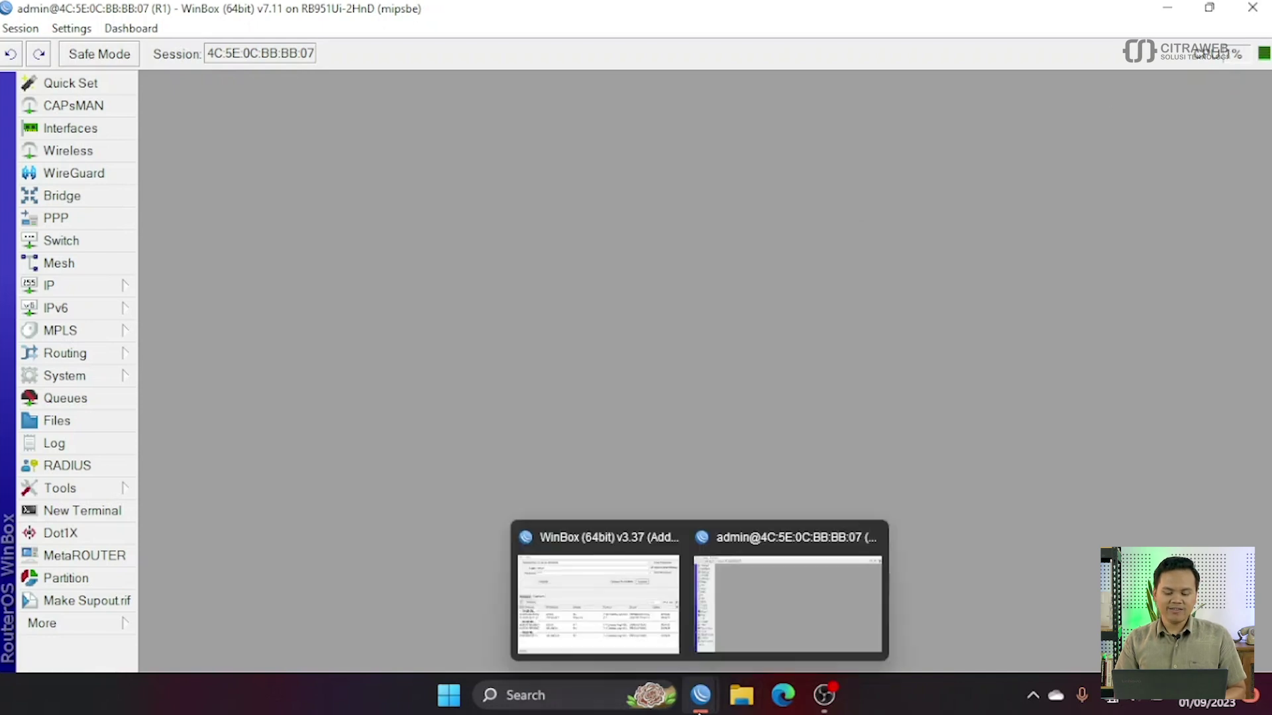
left_click(641, 609)
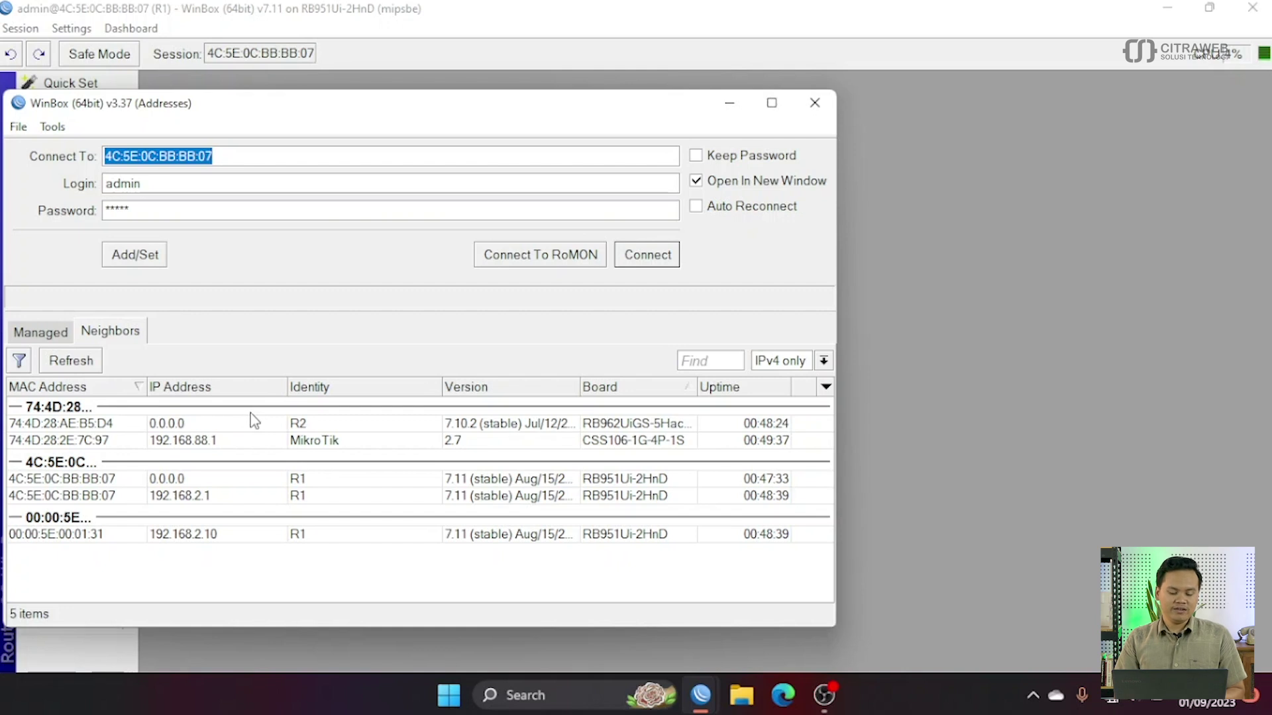
left_click(70, 362)
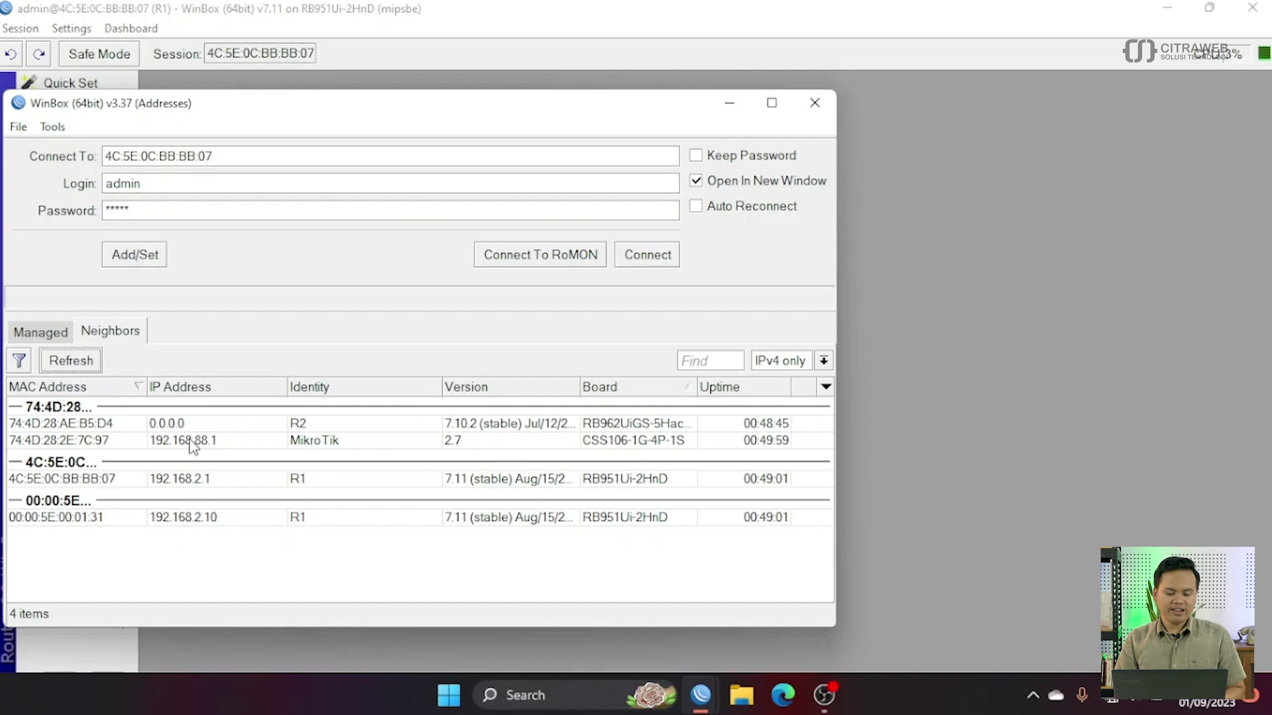
left_click(97, 426)
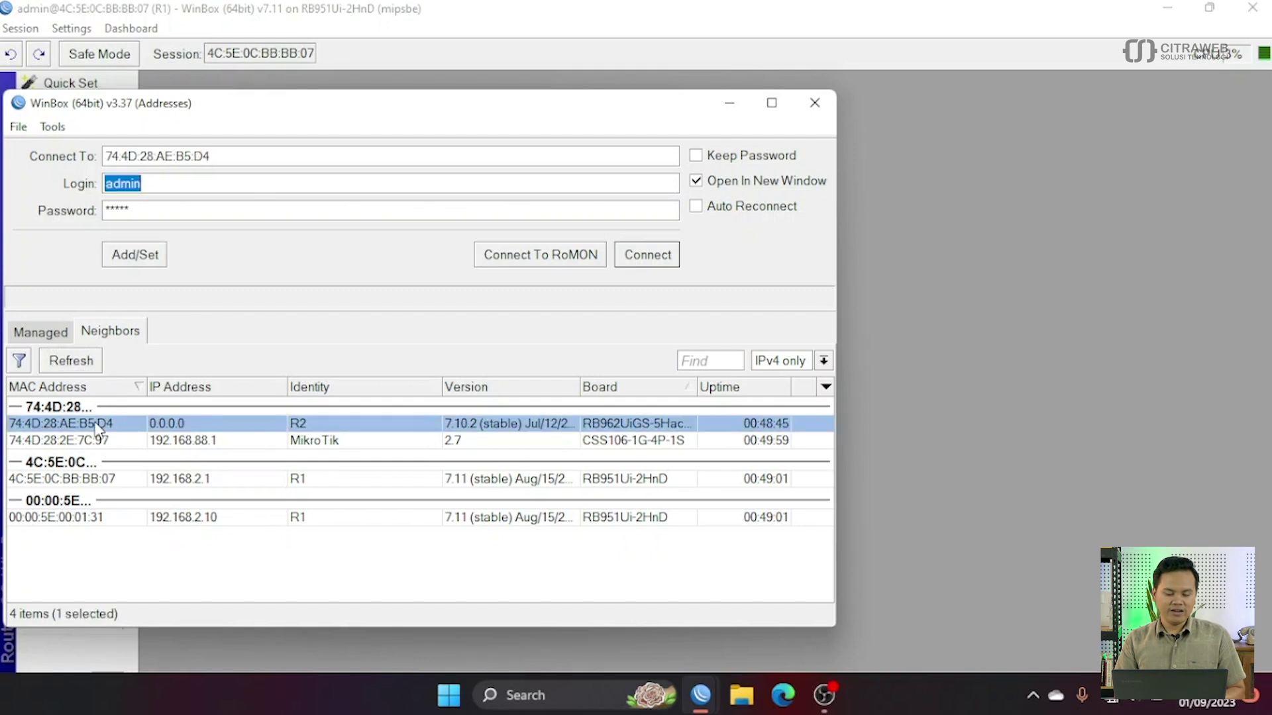
left_click(644, 255)
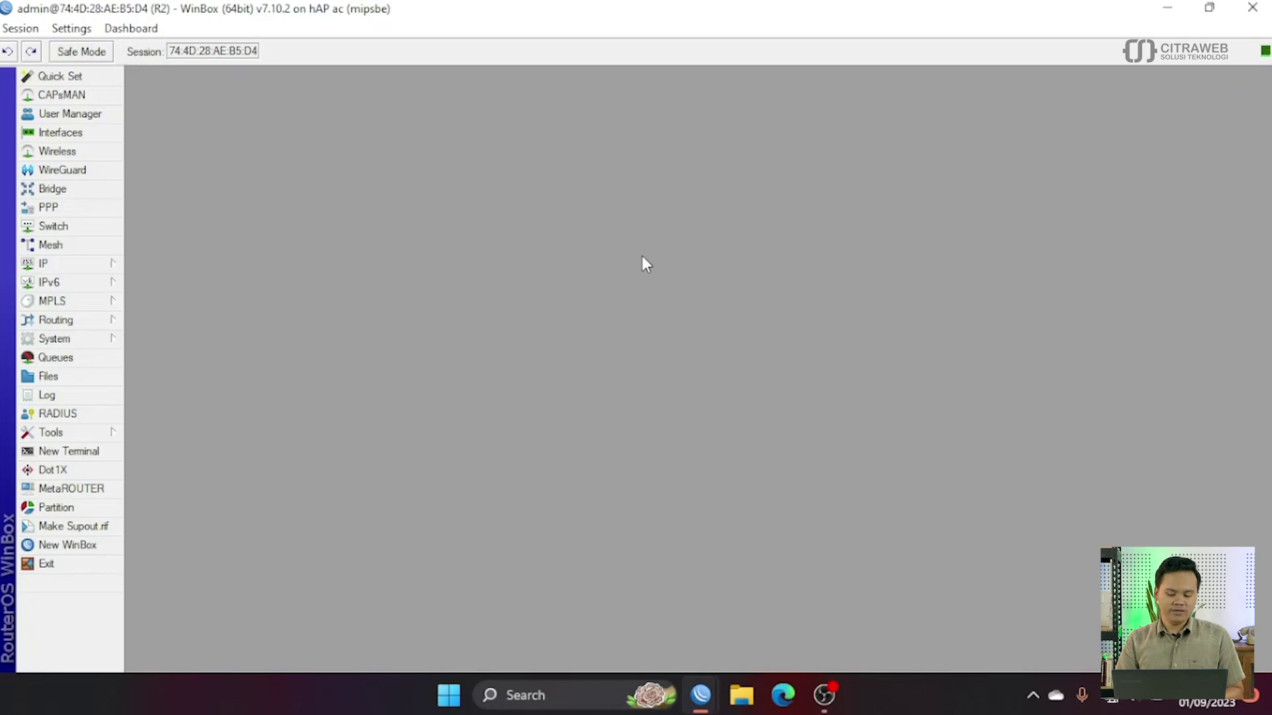
- Test R2's internet connection by pinging google.com from a terminal, stop the ping and close the terminal
key("ctrl+plus")
key("ctrl+plus")
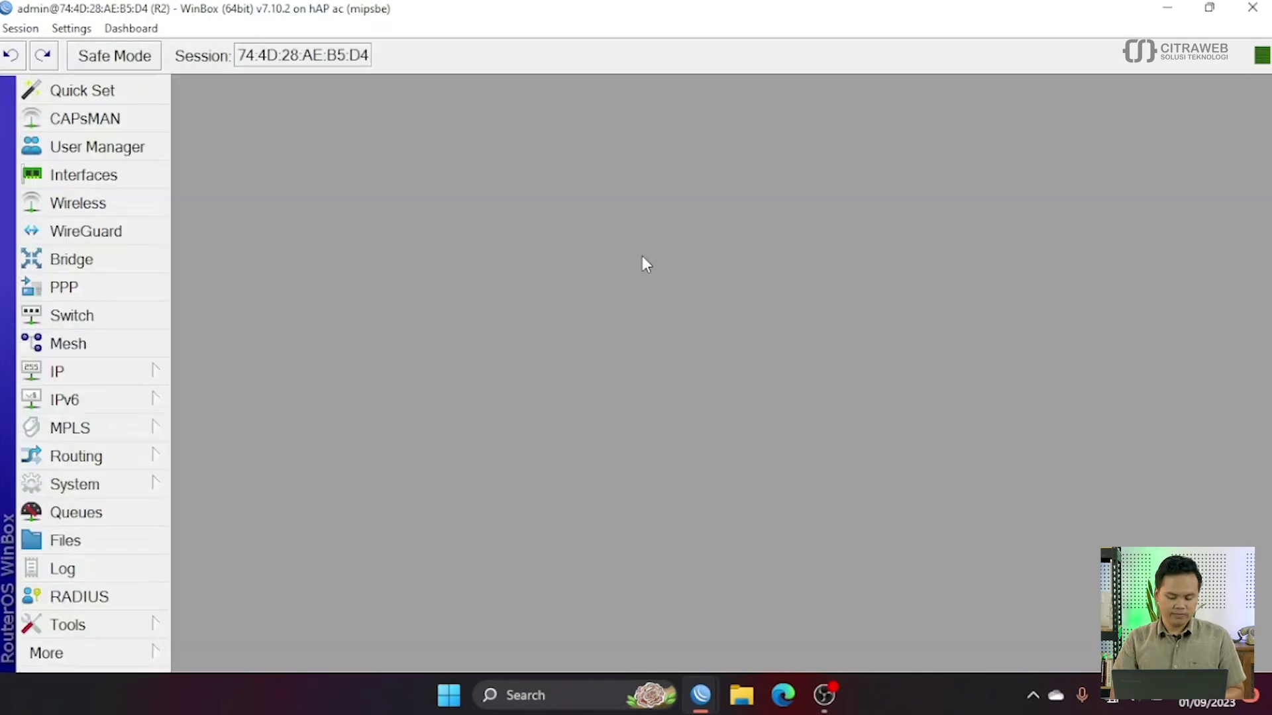
key("ctrl+minus")
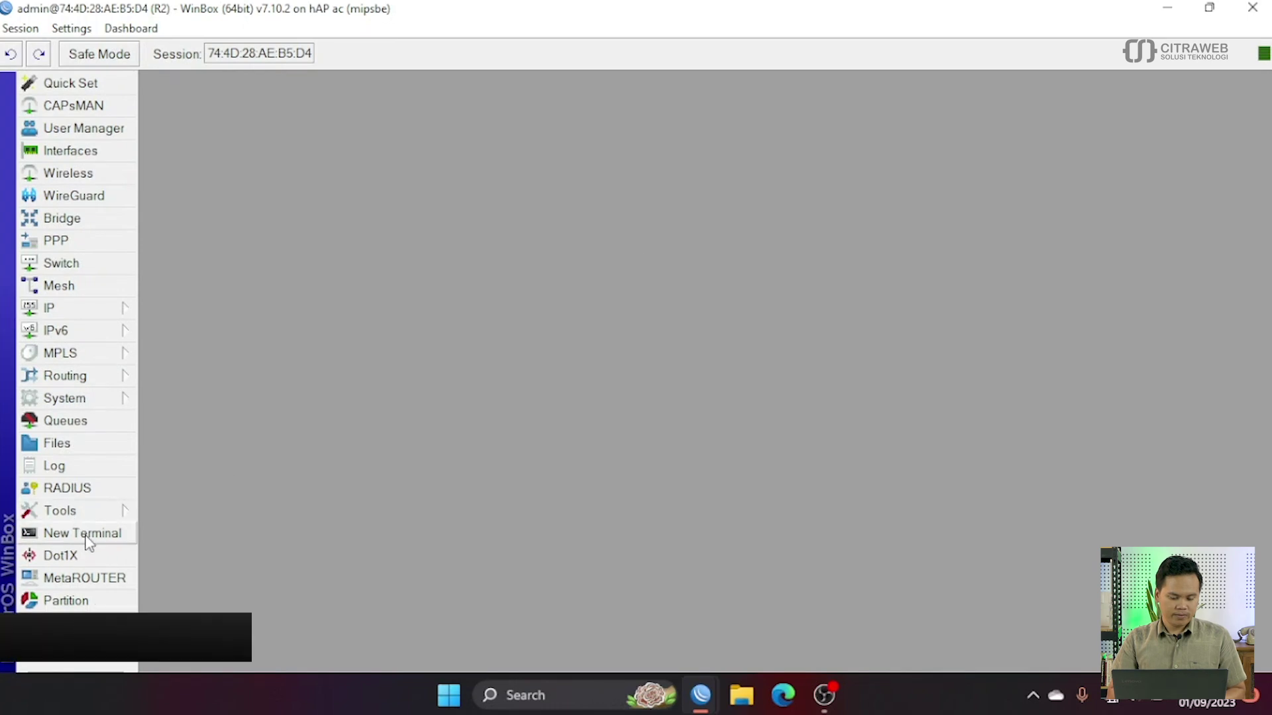
left_click(85, 533)
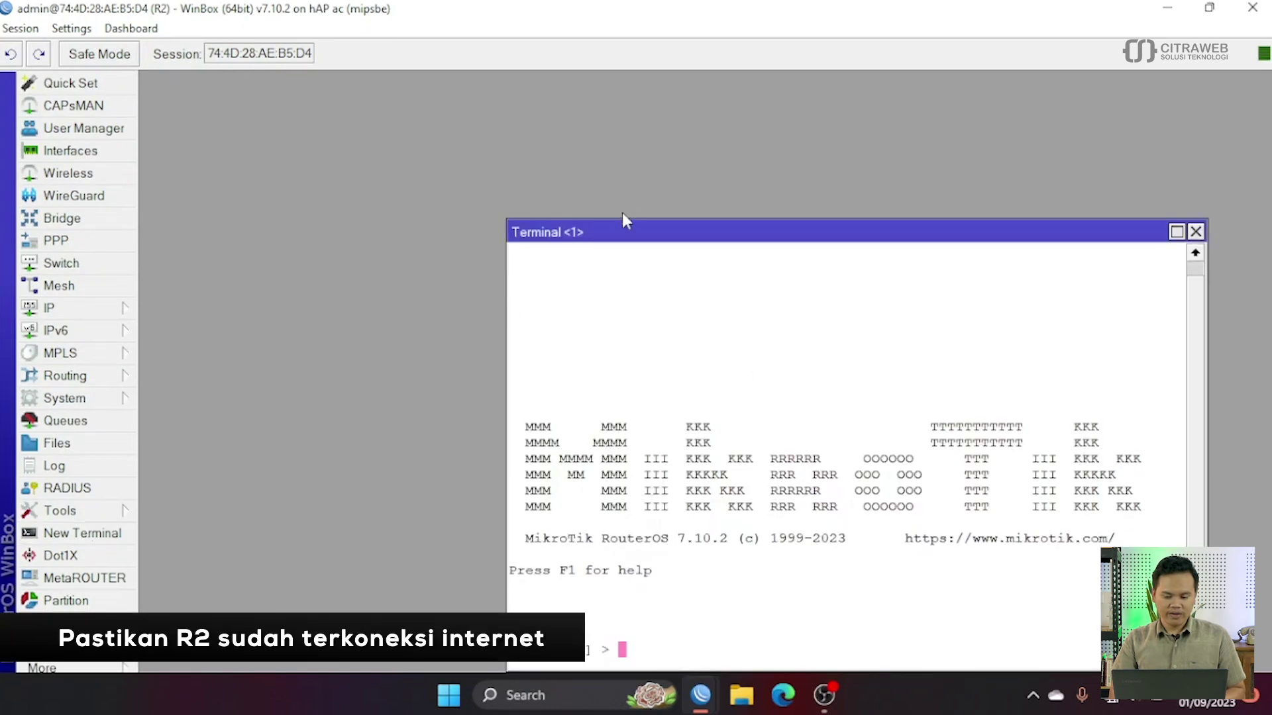
left_click_drag(628, 237, 365, 106)
type("ping goo")
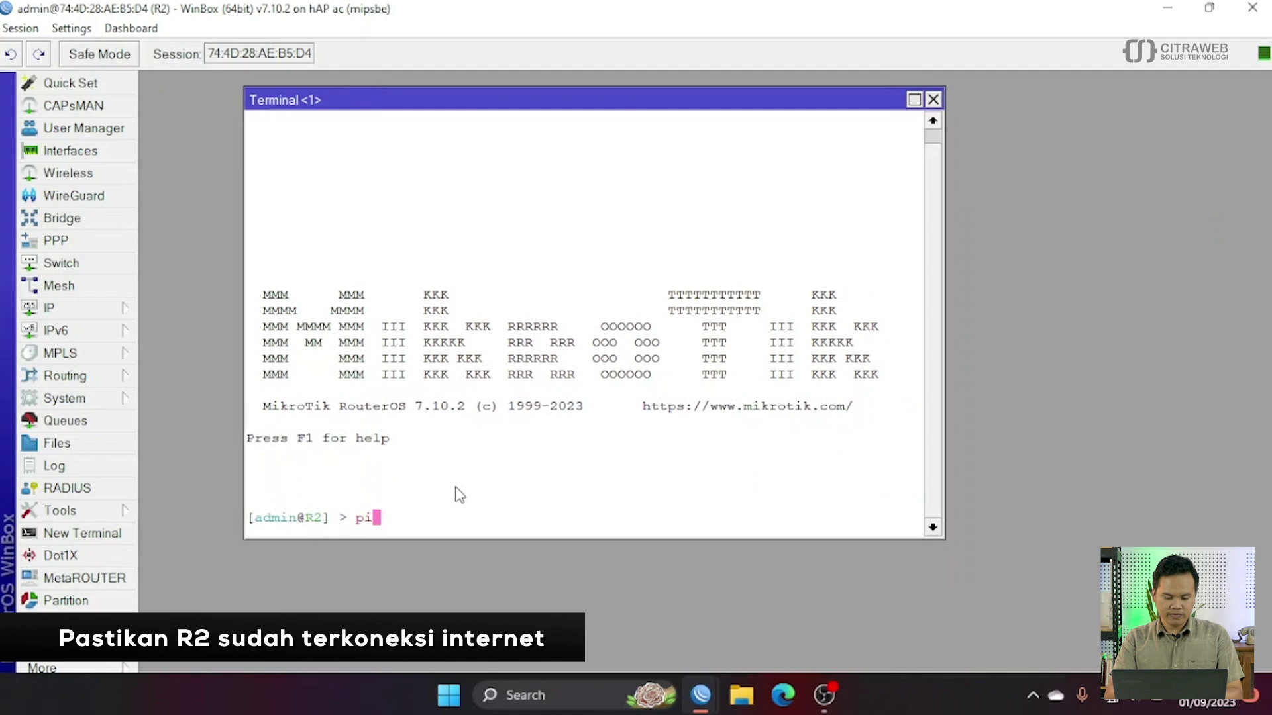
type("gle.com")
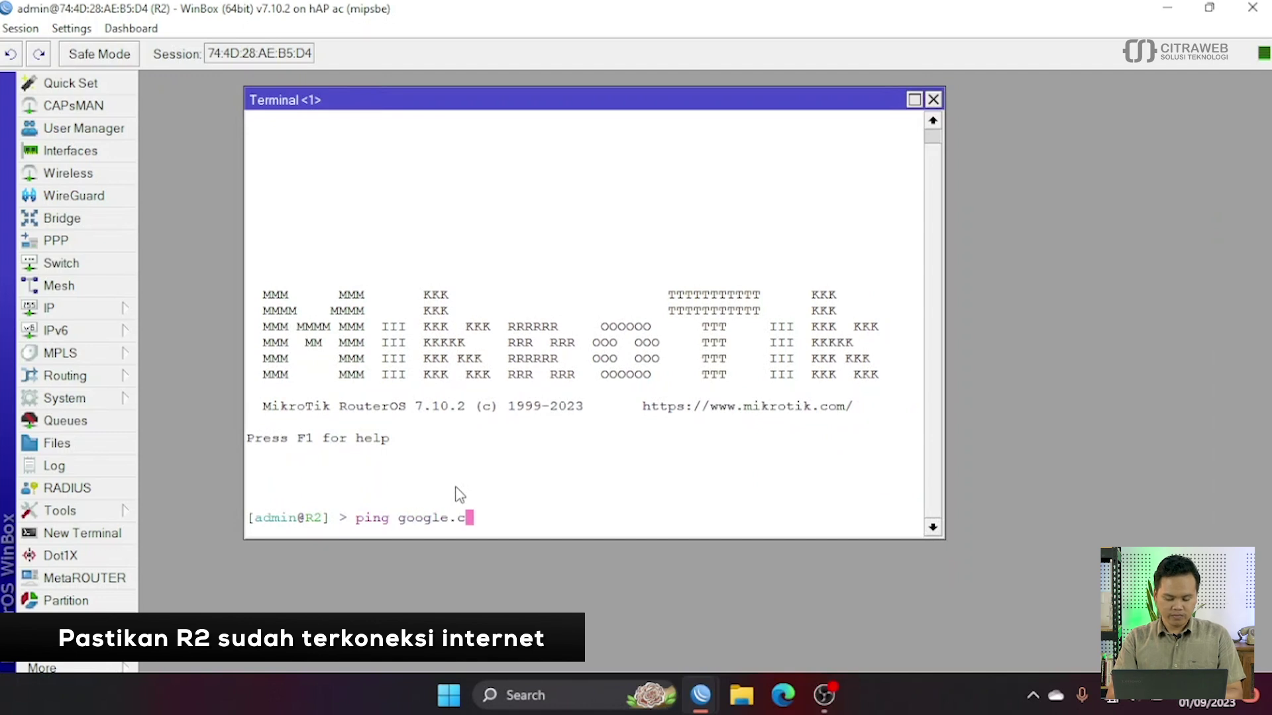
key("Return")
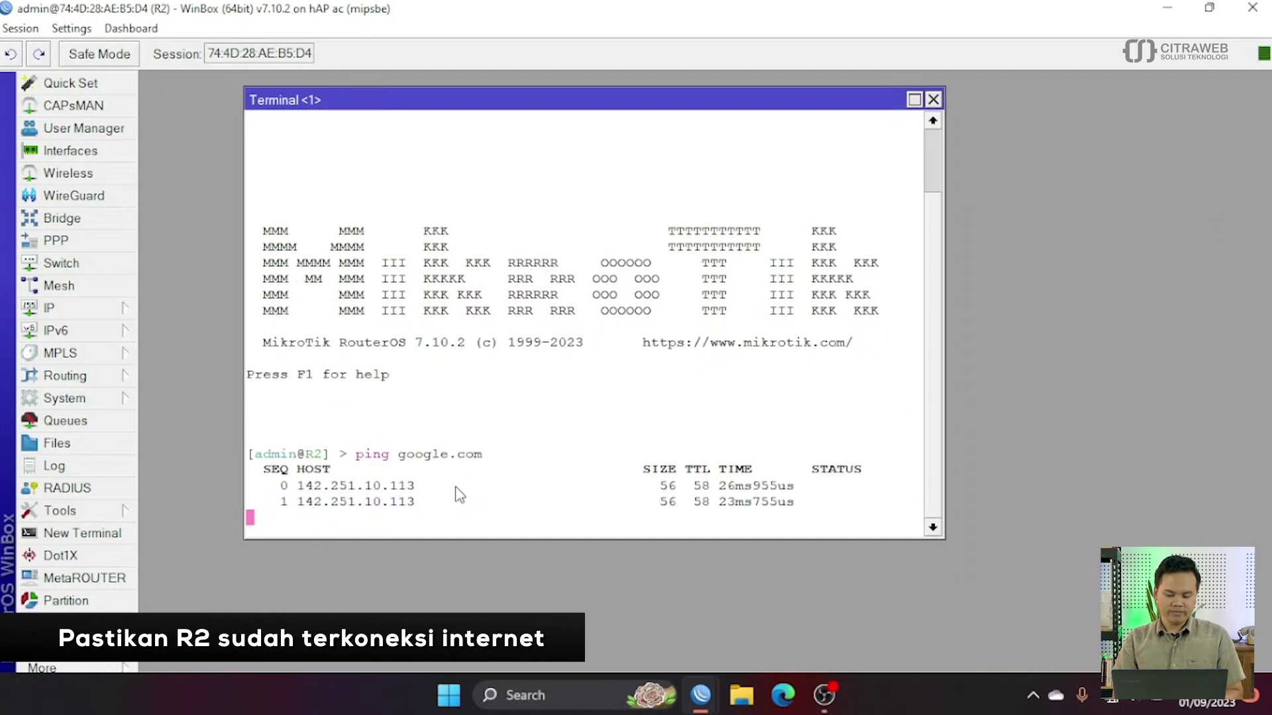
key("ctrl+c")
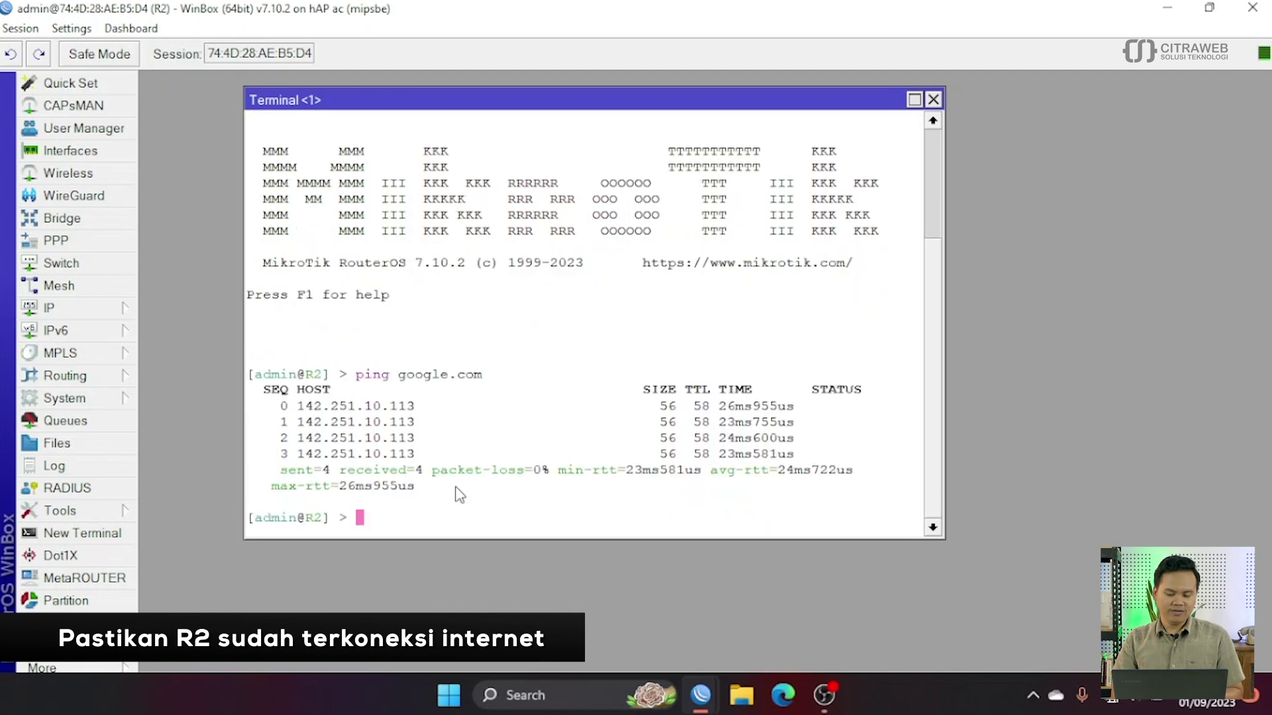
left_click(933, 100)
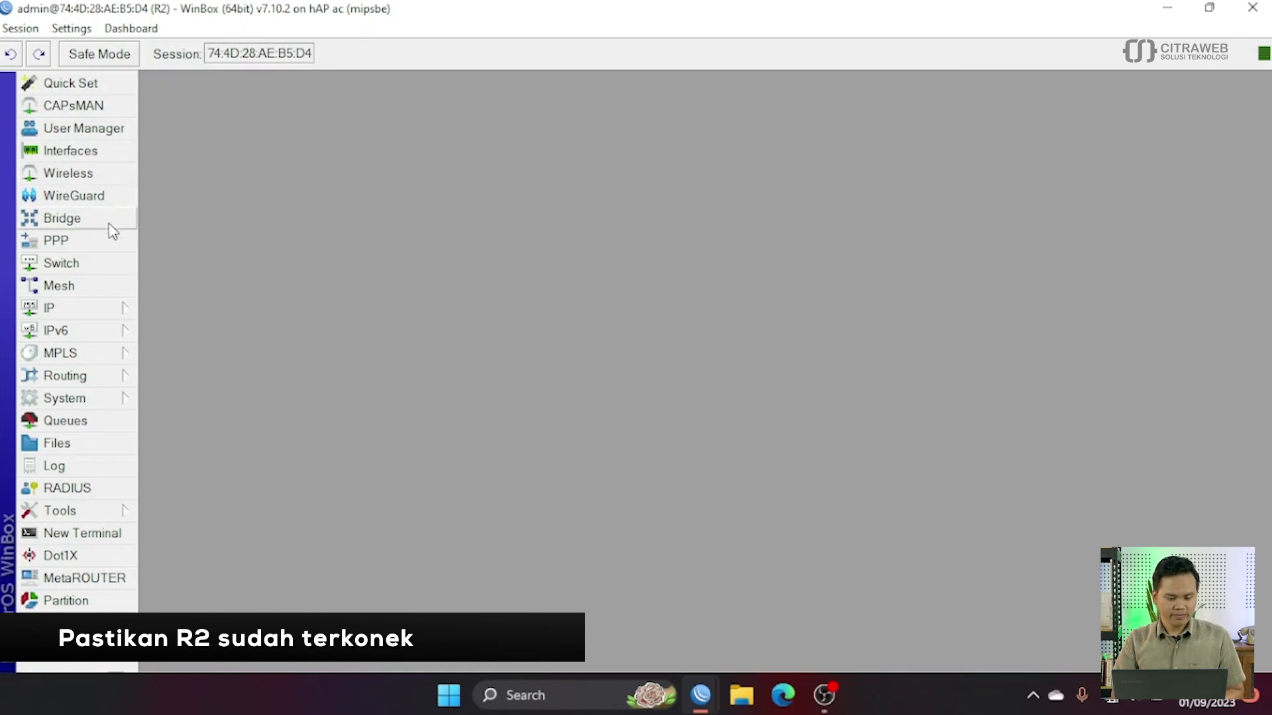
- Start a new VRRP interface on R2 and assign it to the ether2 interface
left_click(92, 156)
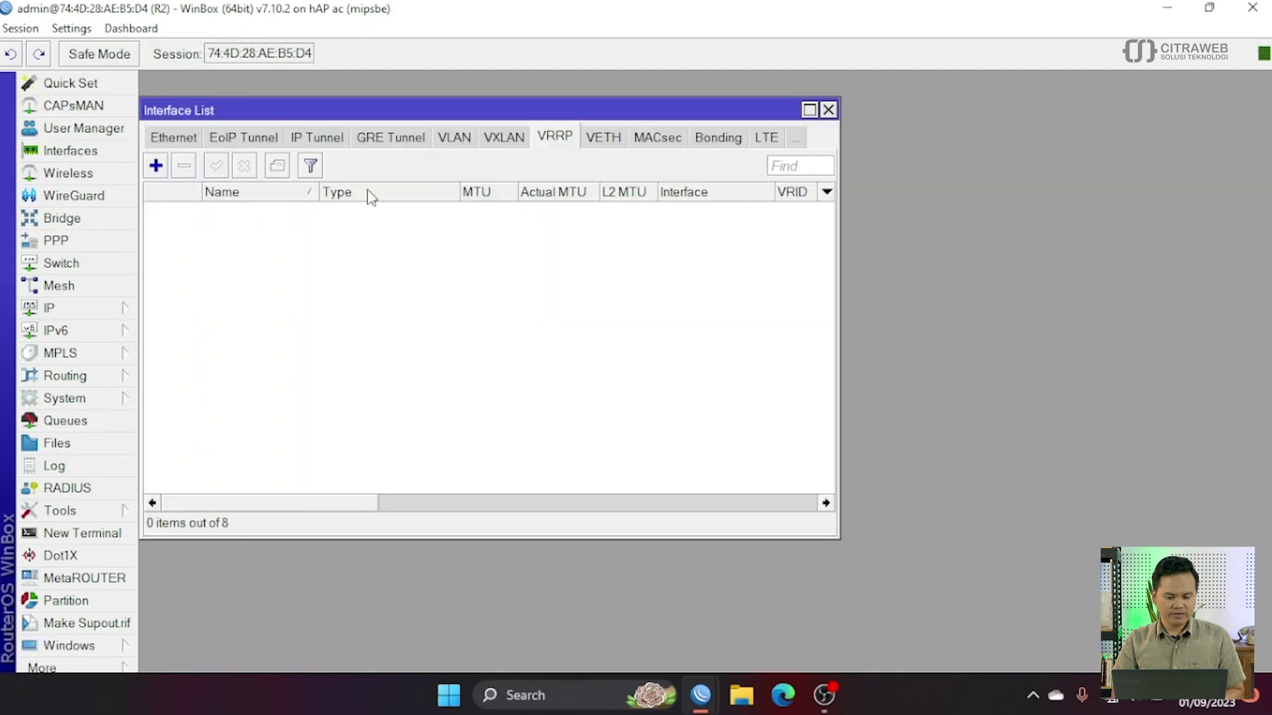
left_click(156, 165)
left_click(516, 156)
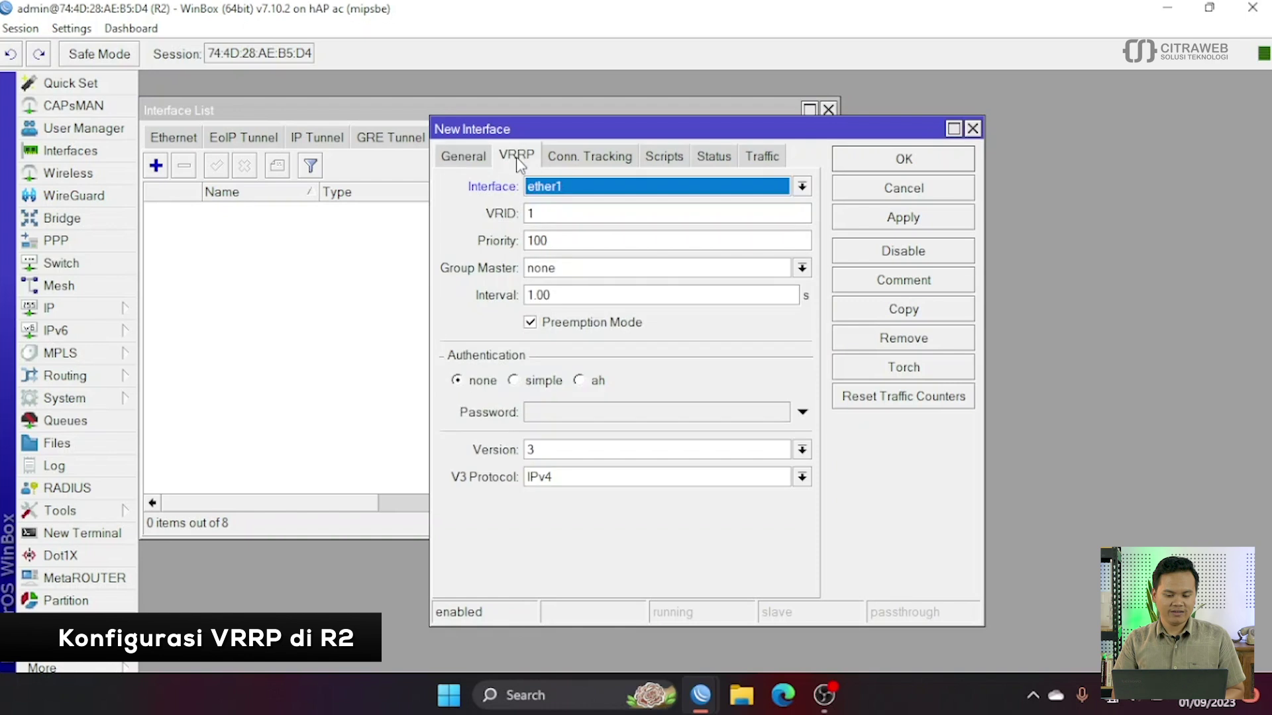
left_click(574, 196)
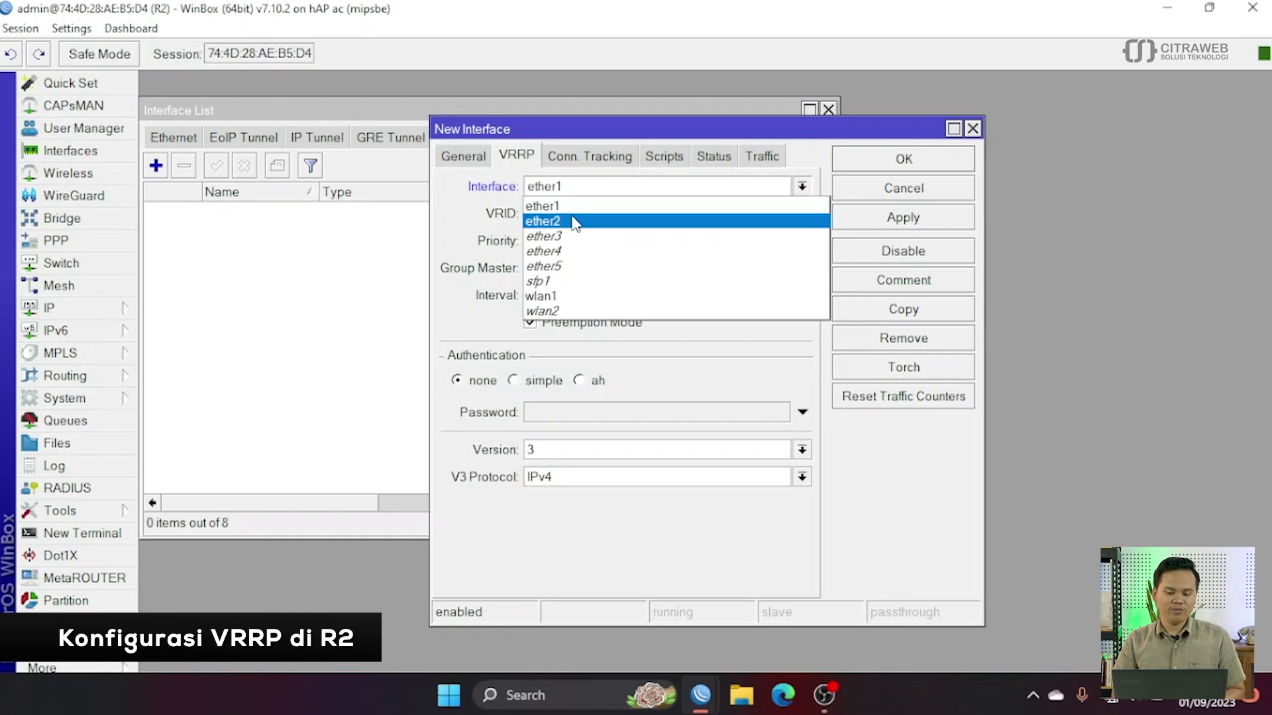
left_click(574, 221)
- Set the VRID of R2's new VRRP interface to 49 and save it with the default priority
left_click(561, 215)
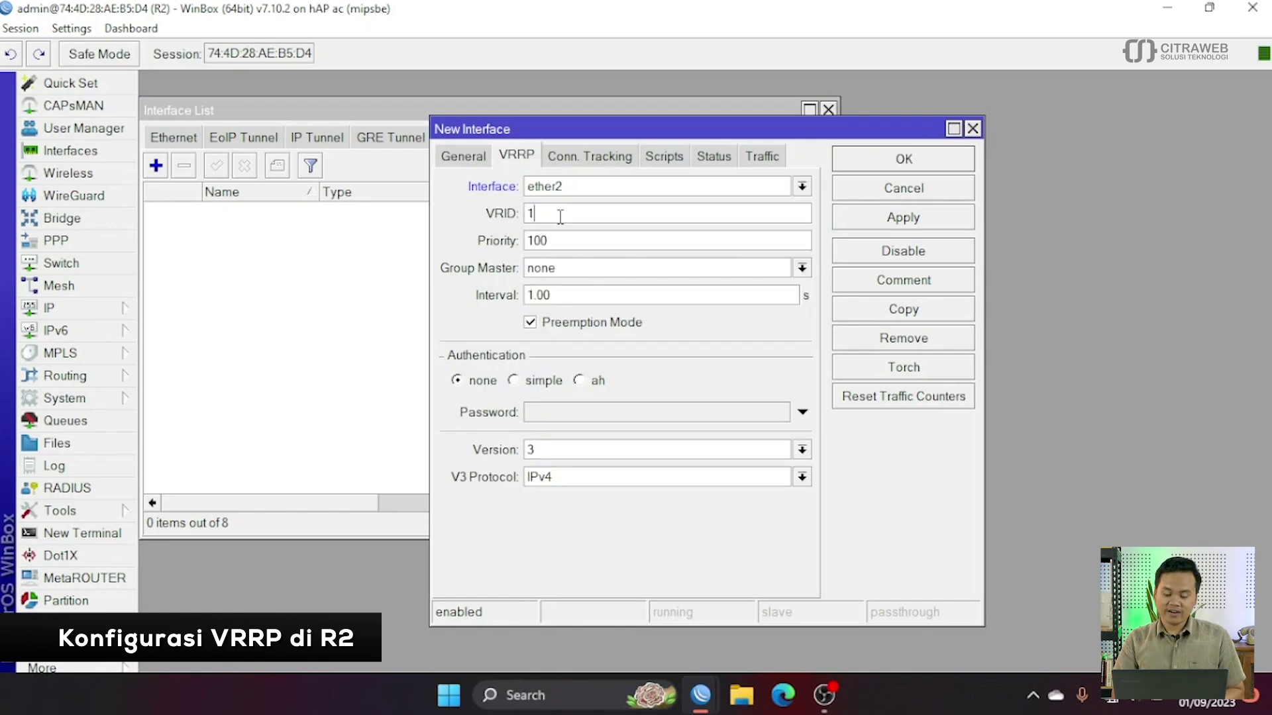
key("BackSpace")
type("49")
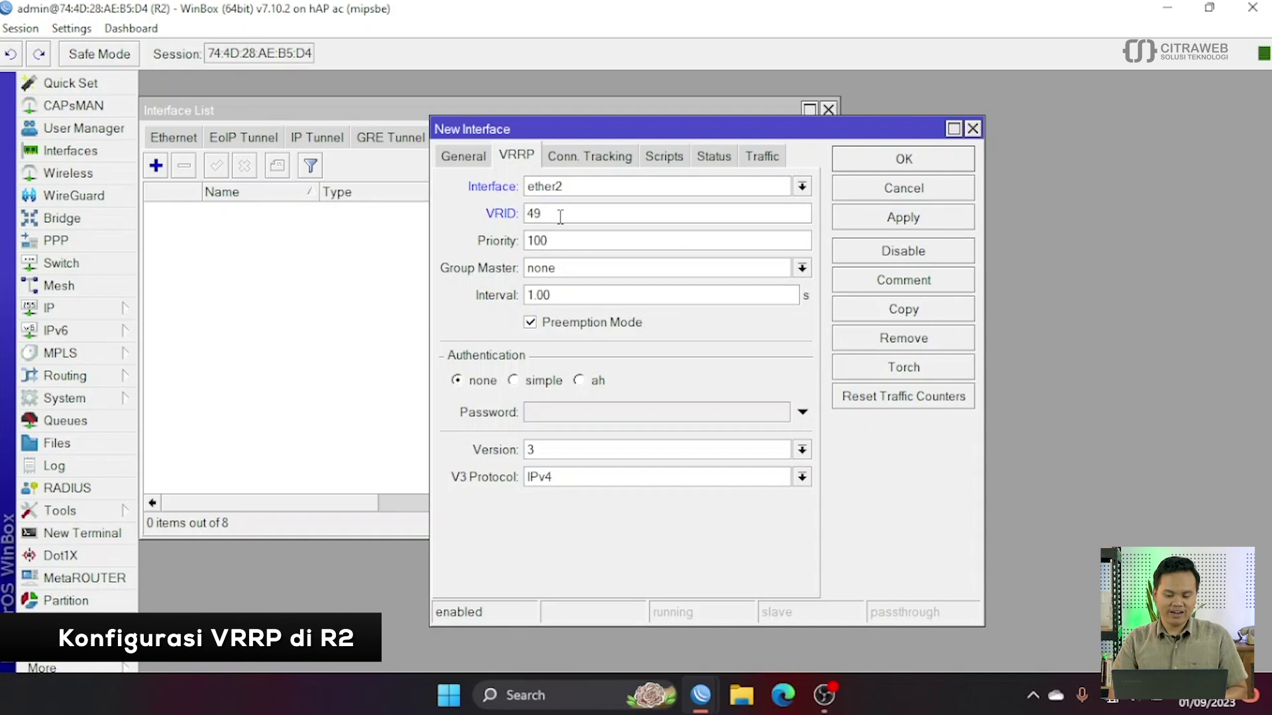
left_click_drag(560, 241, 518, 246)
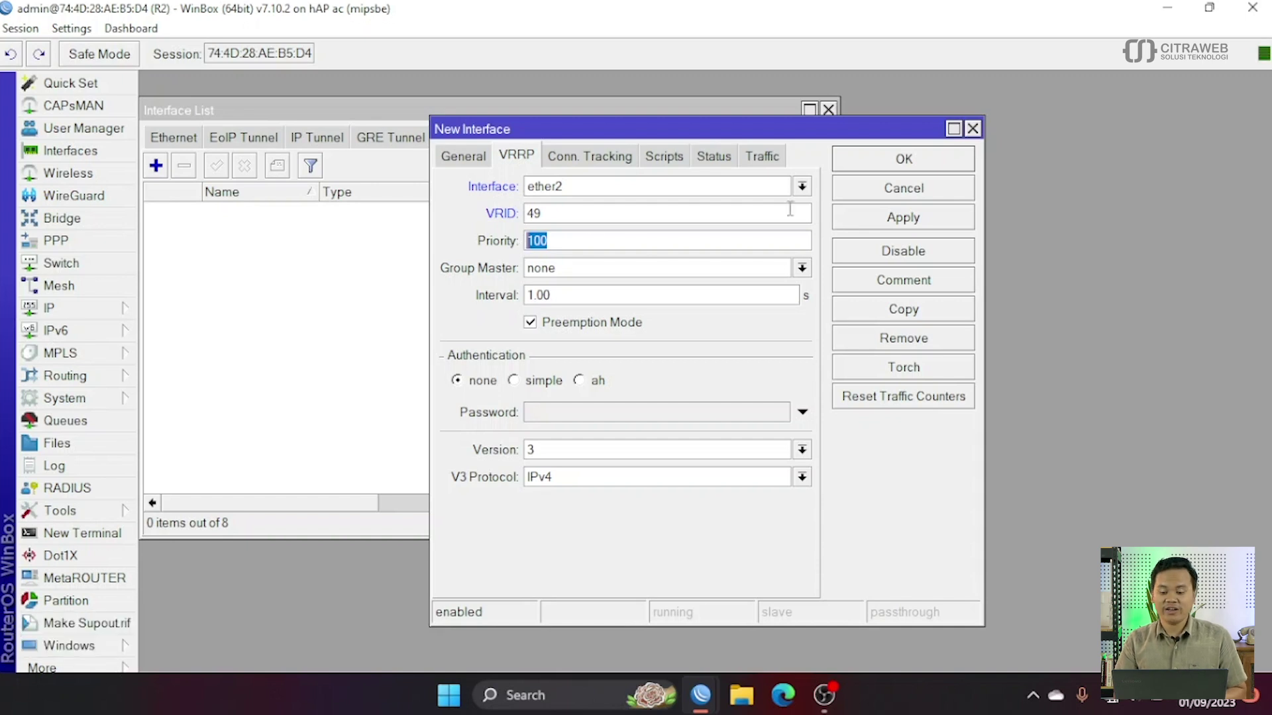
left_click(904, 217)
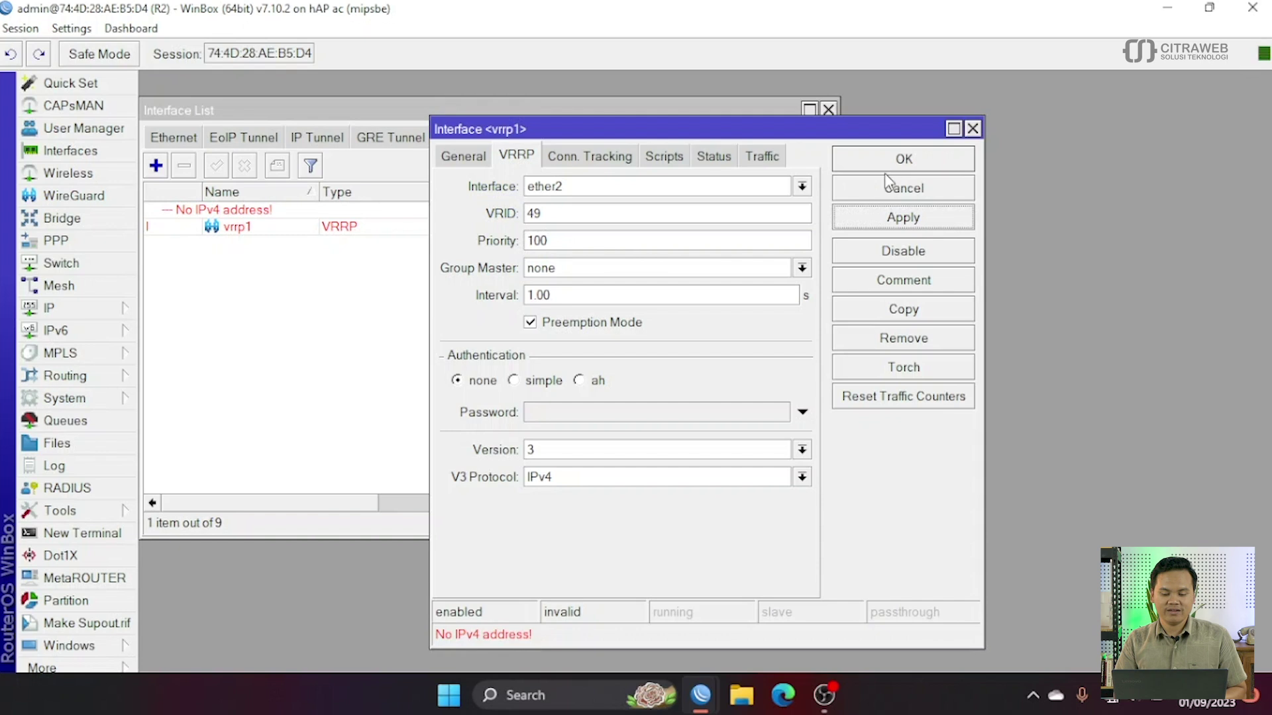
left_click(889, 161)
- Add the IP address 192.168.2.2/24 to the ether2 interface in R2's address list
left_click(80, 312)
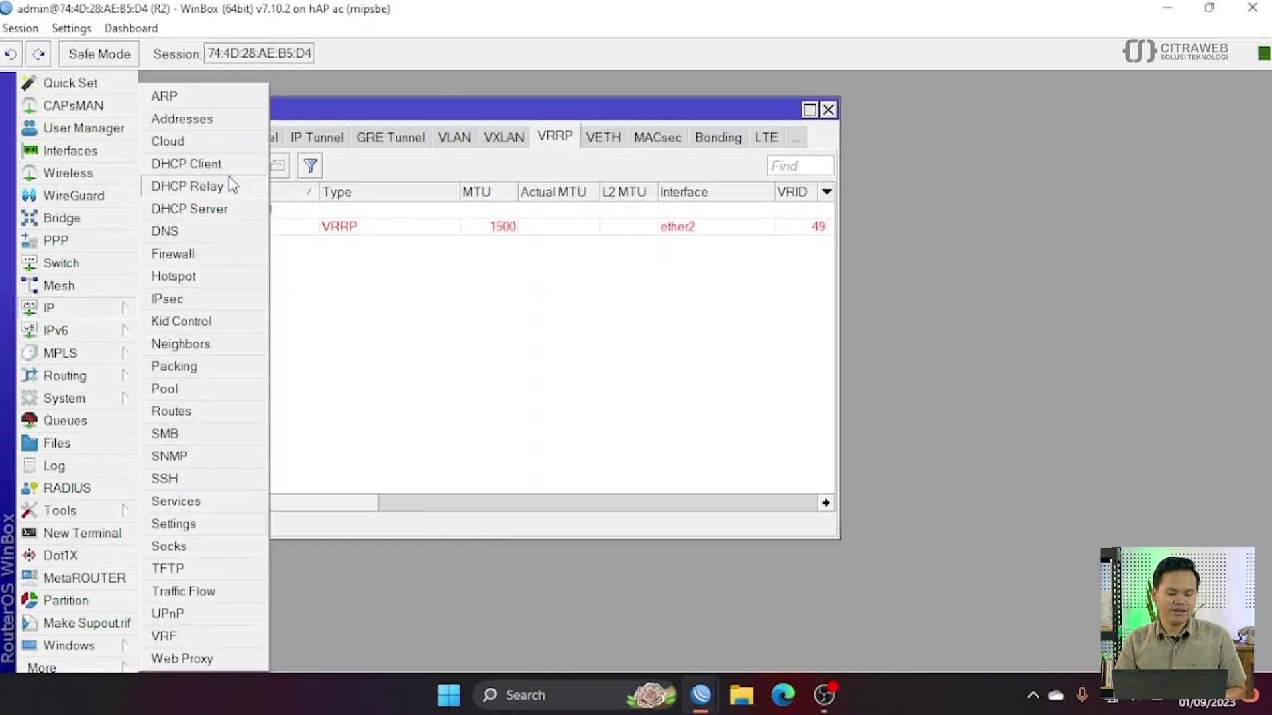
left_click(226, 118)
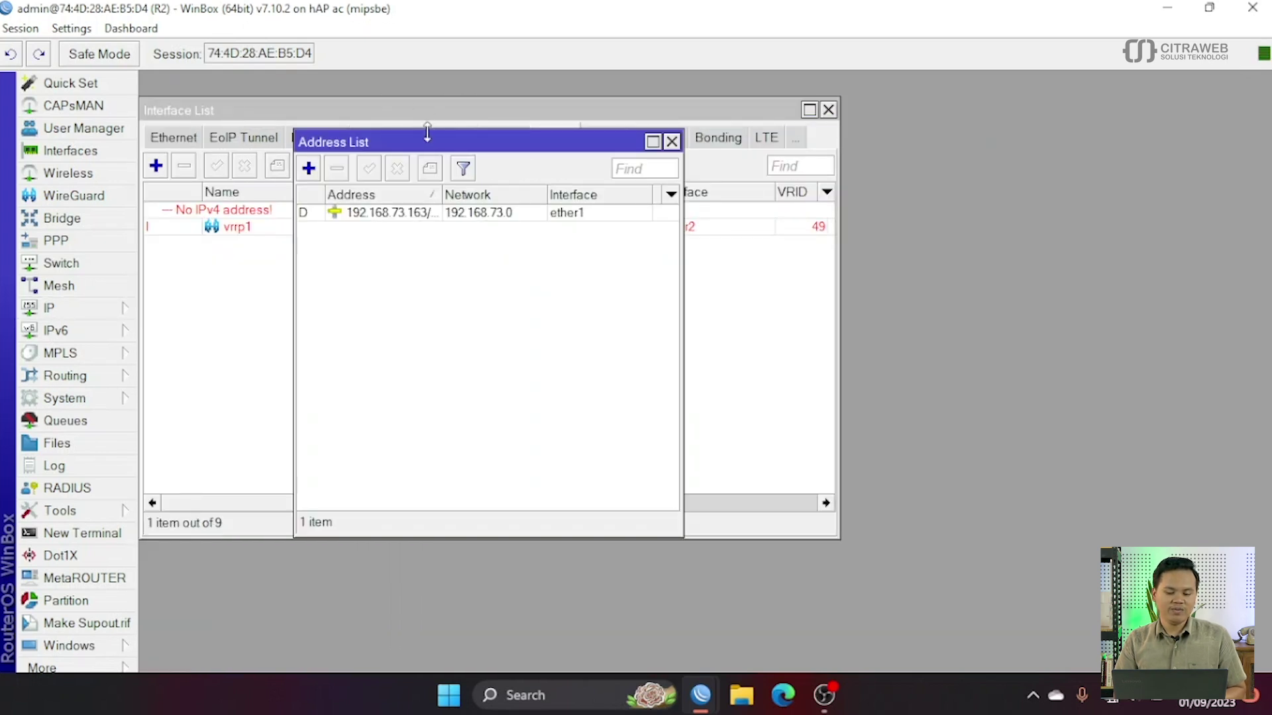
left_click_drag(431, 141, 719, 148)
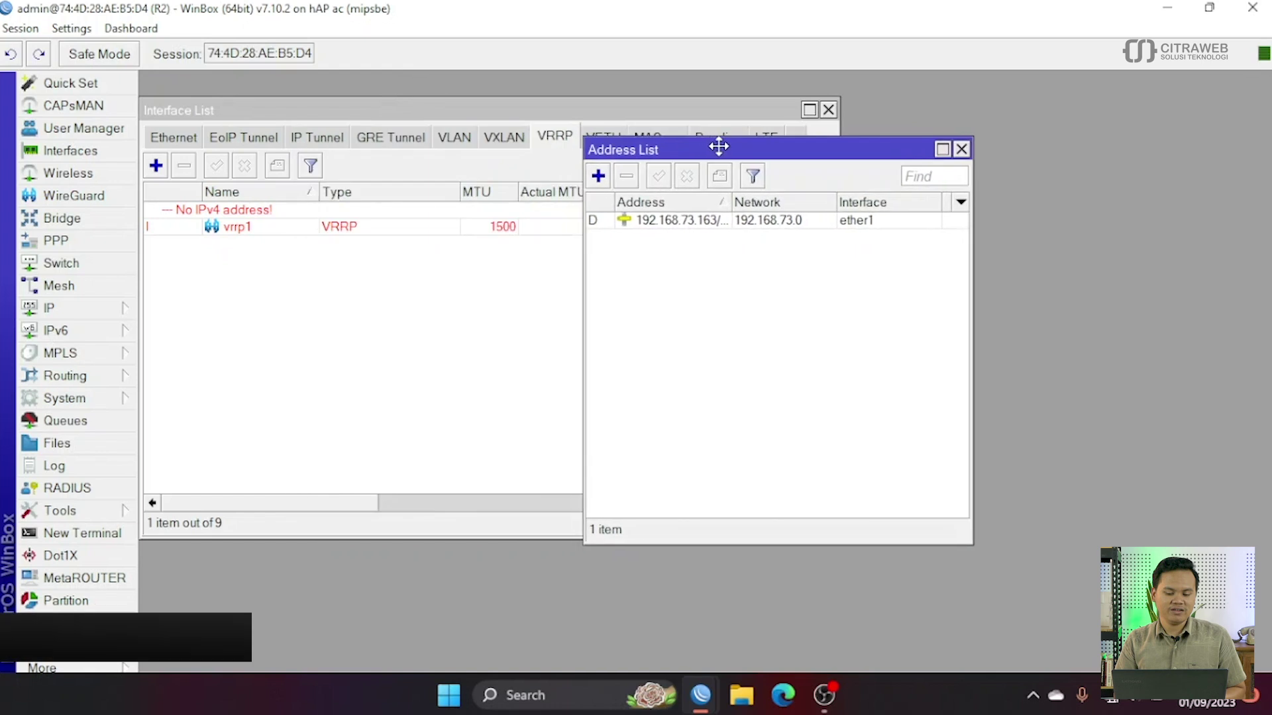
left_click(598, 175)
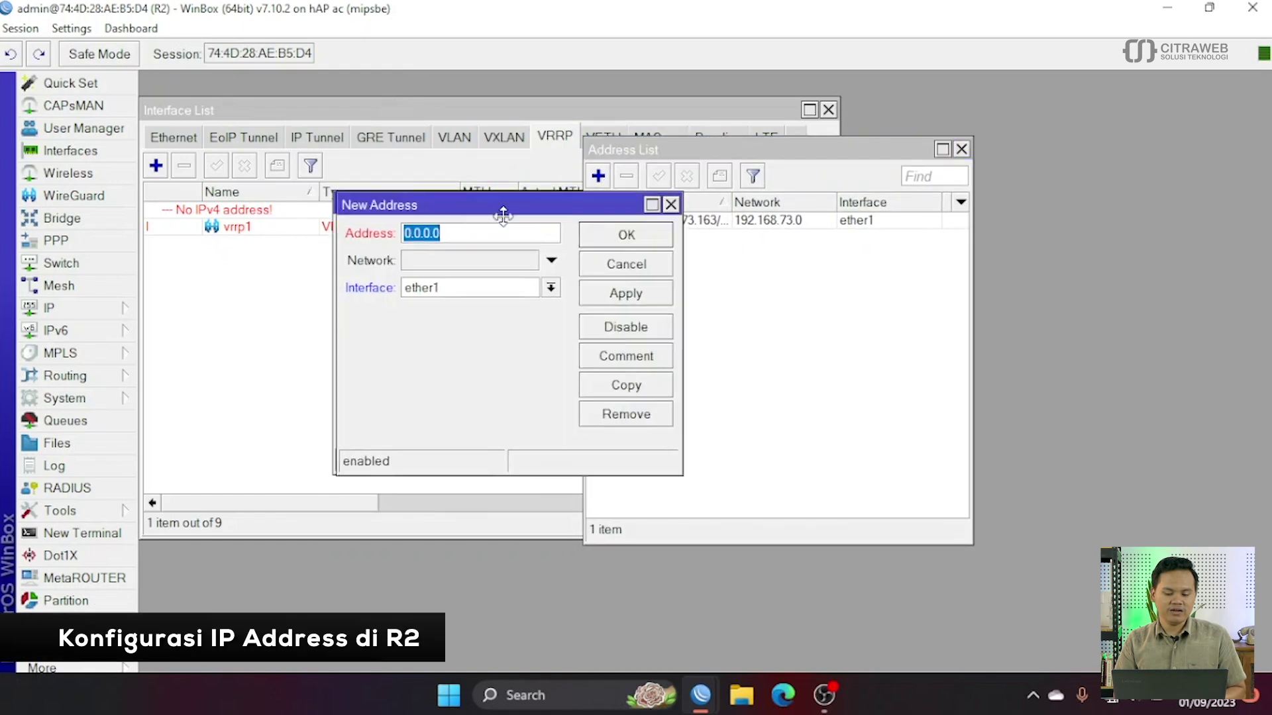
left_click_drag(502, 214, 759, 261)
type("192.1568")
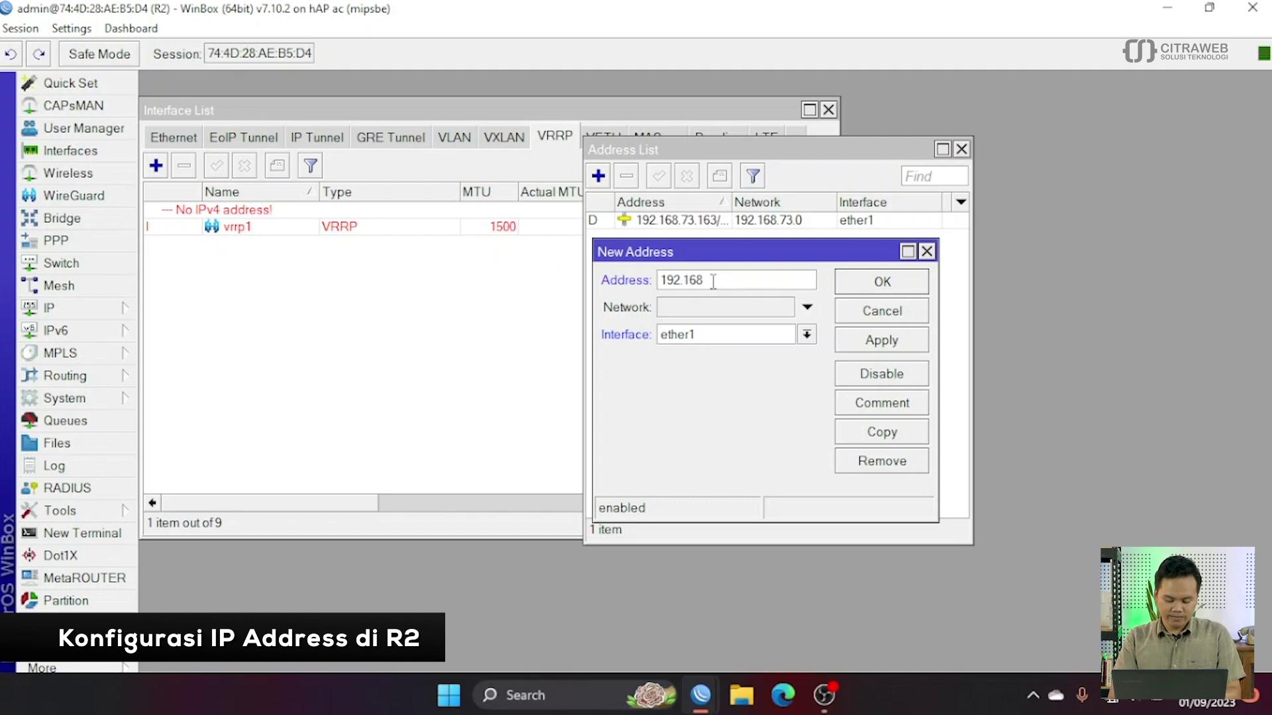
type(".22/24")
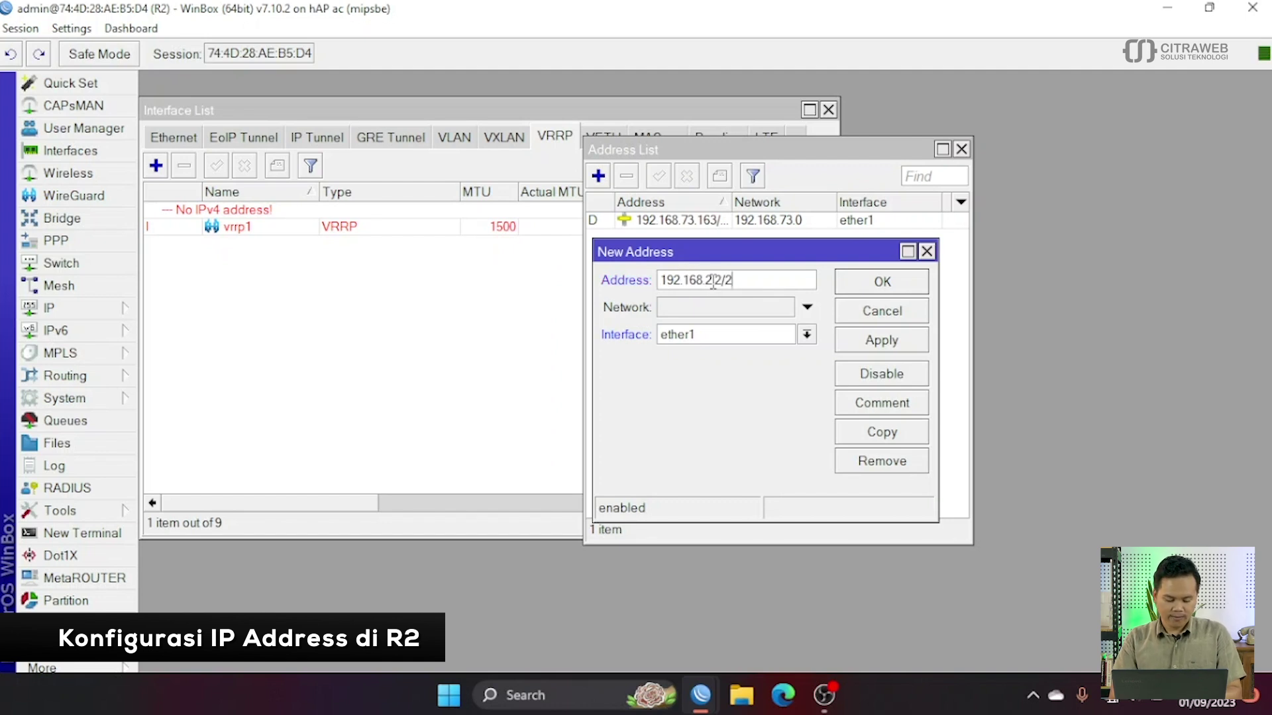
left_click(713, 281)
type(".")
left_click(758, 334)
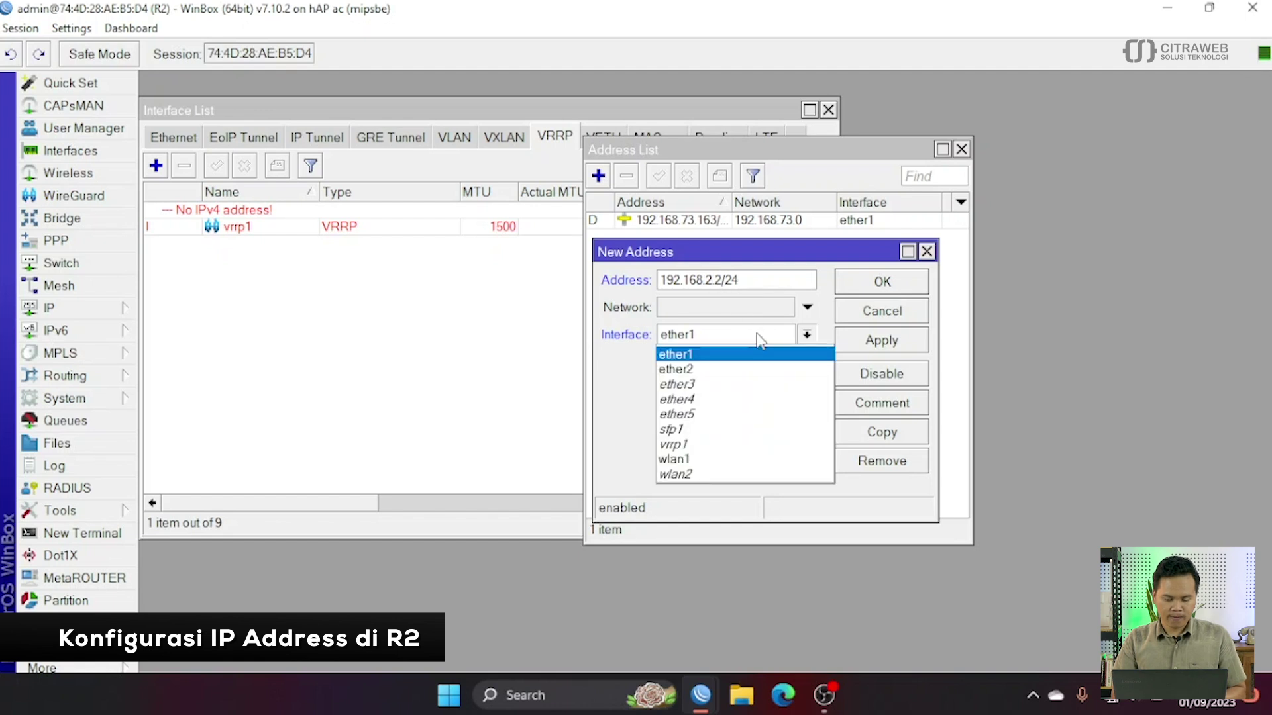
left_click(758, 381)
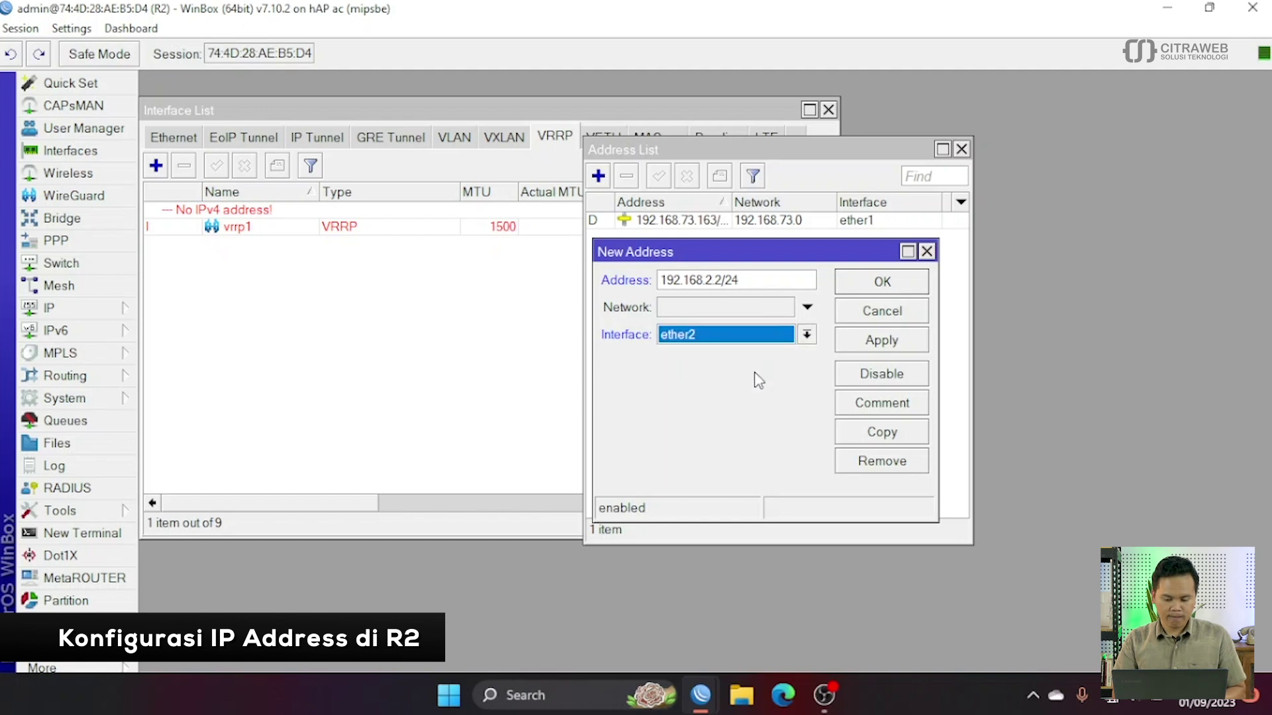
left_click(886, 343)
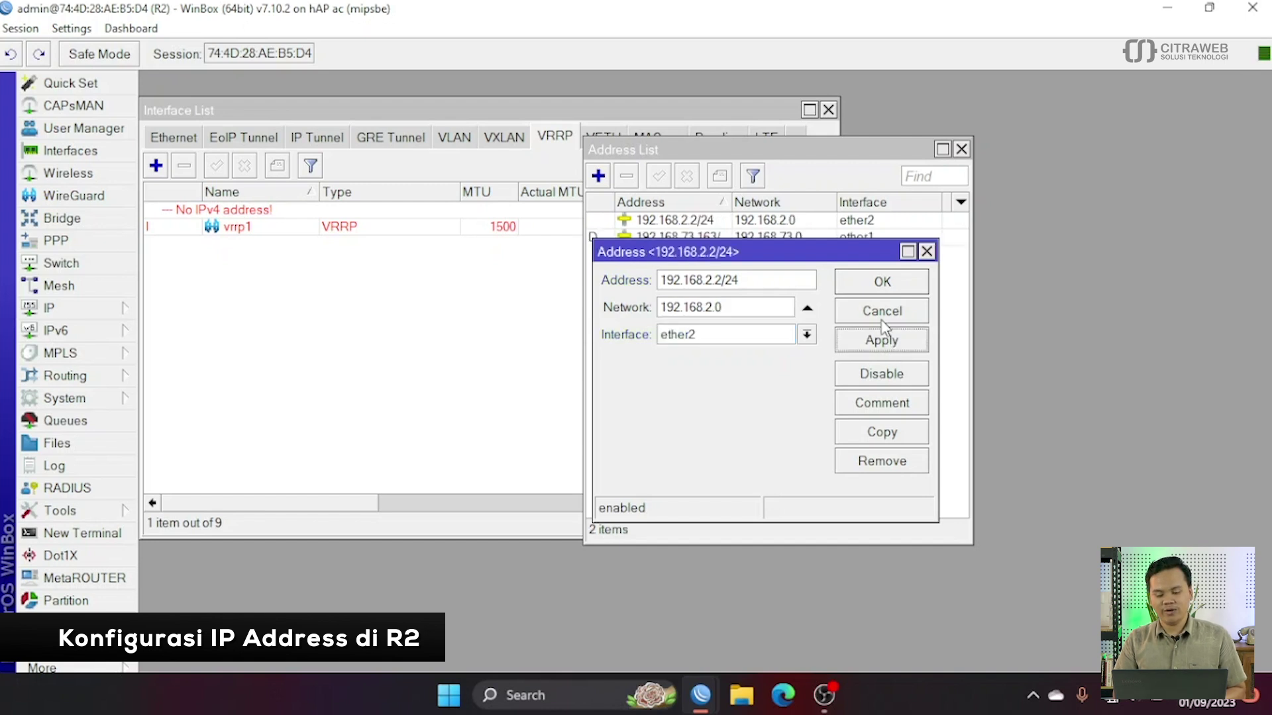
left_click(881, 281)
- Add the virtual IP address 192.168.2.10/32 to the vrrp1 interface on R2
left_click(599, 177)
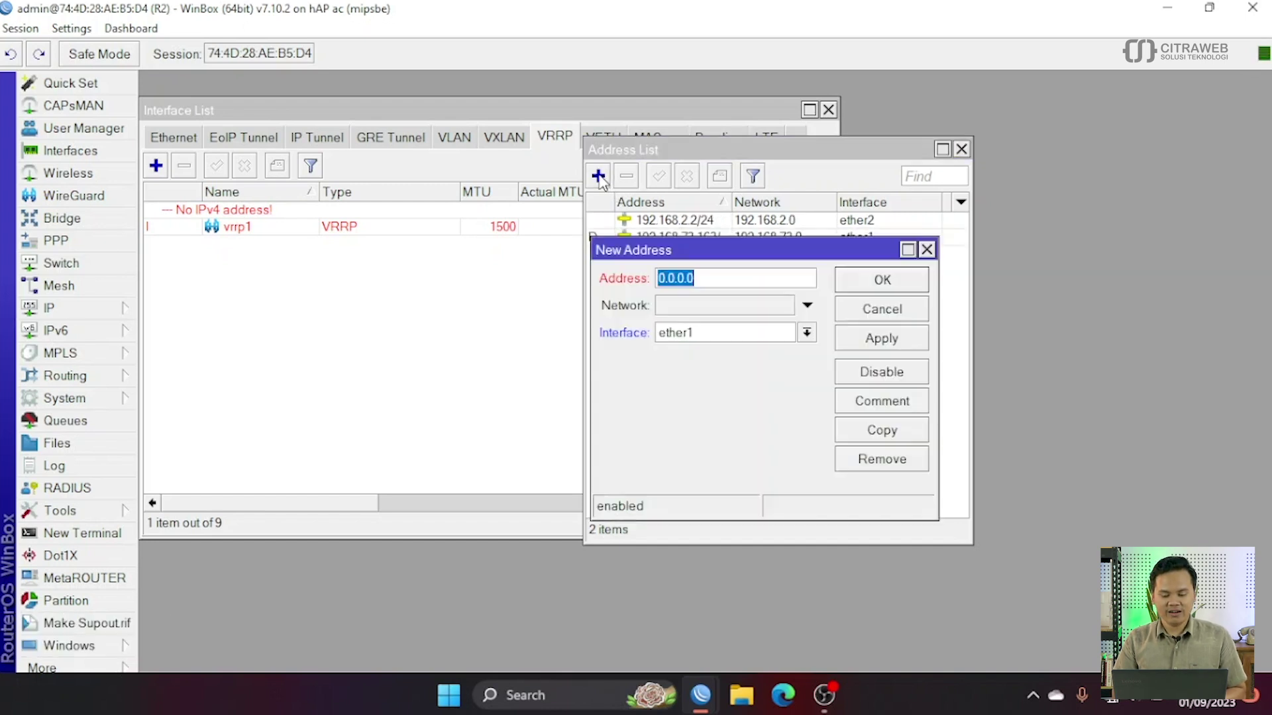
type("192")
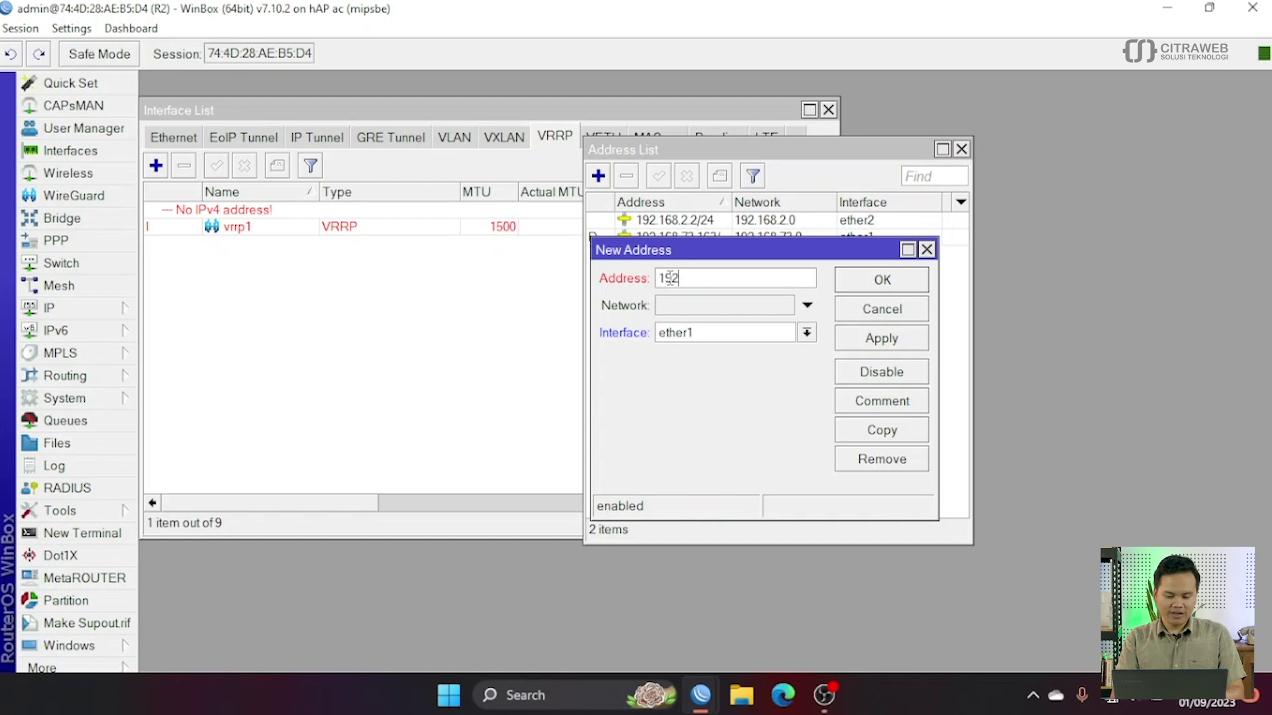
type(".168")
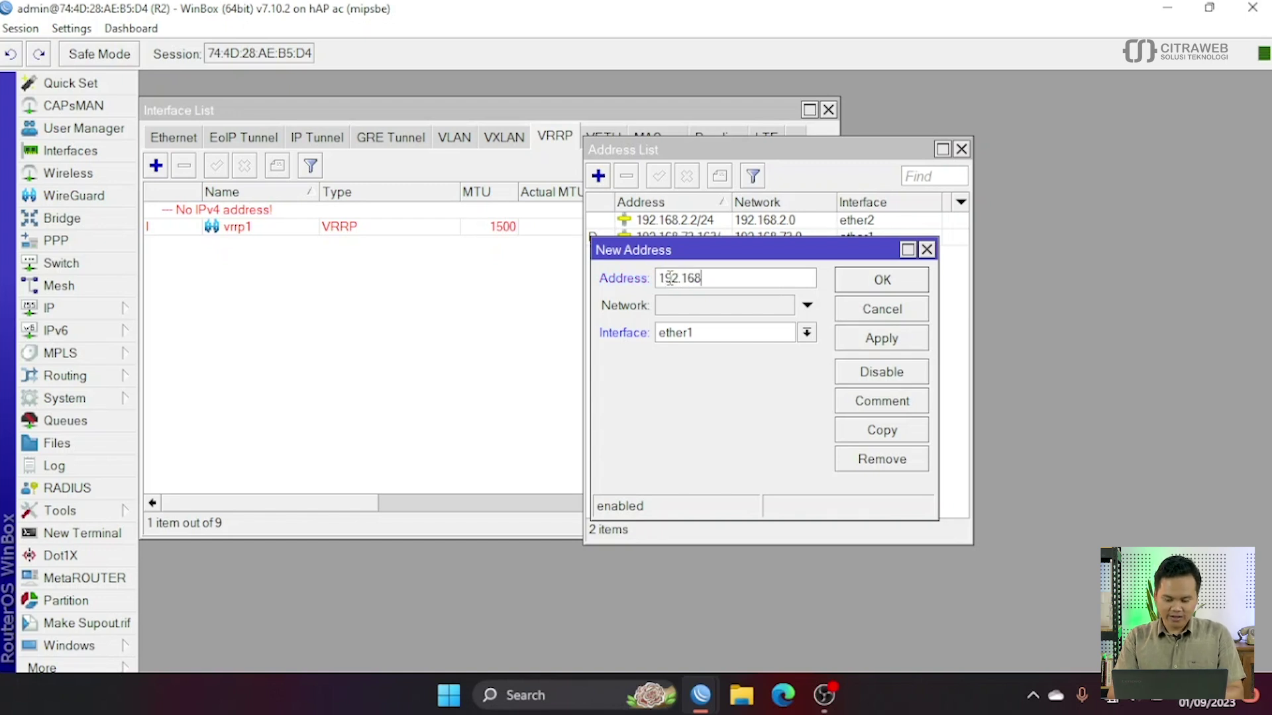
type(".2.10")
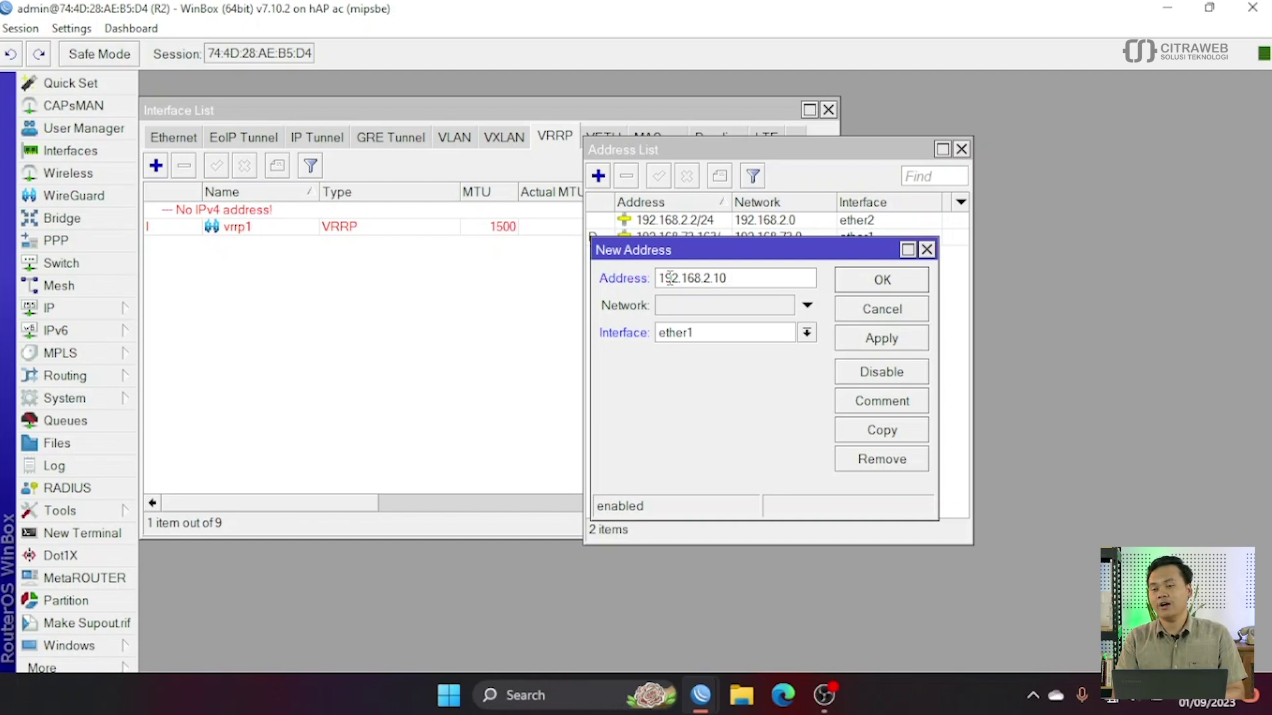
type("/32")
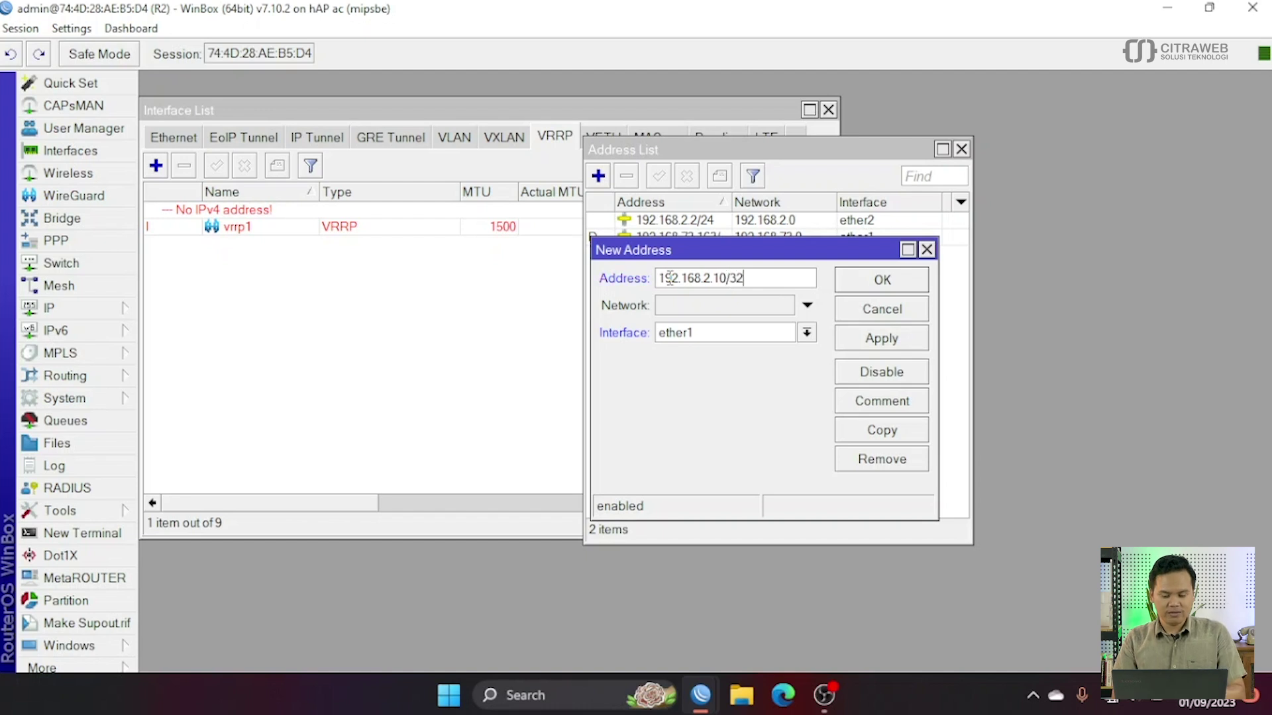
left_click(807, 333)
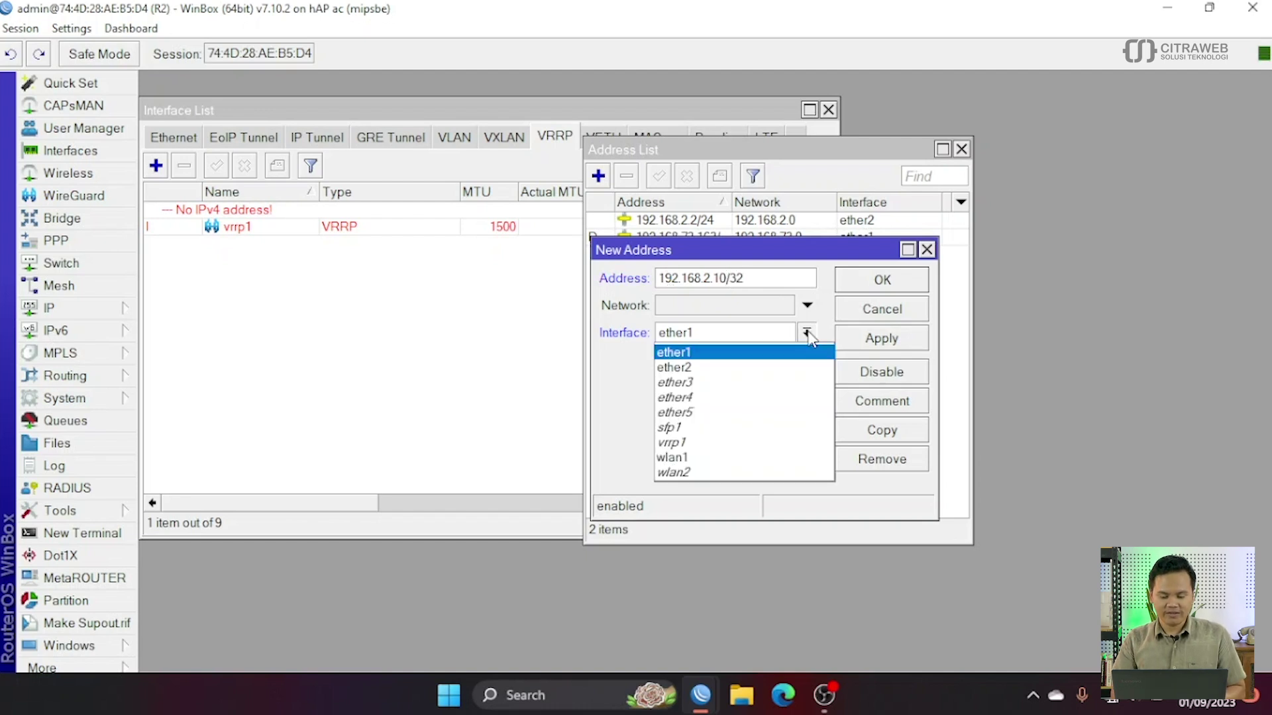
left_click(755, 441)
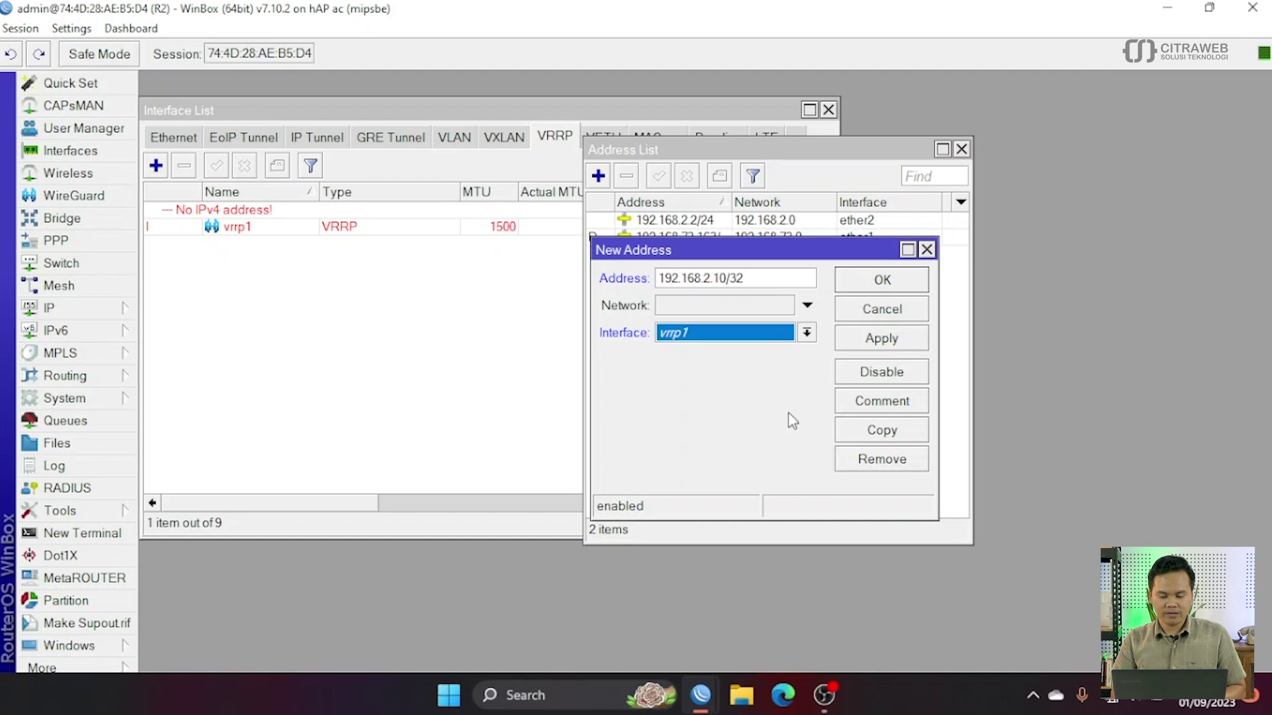
left_click(870, 341)
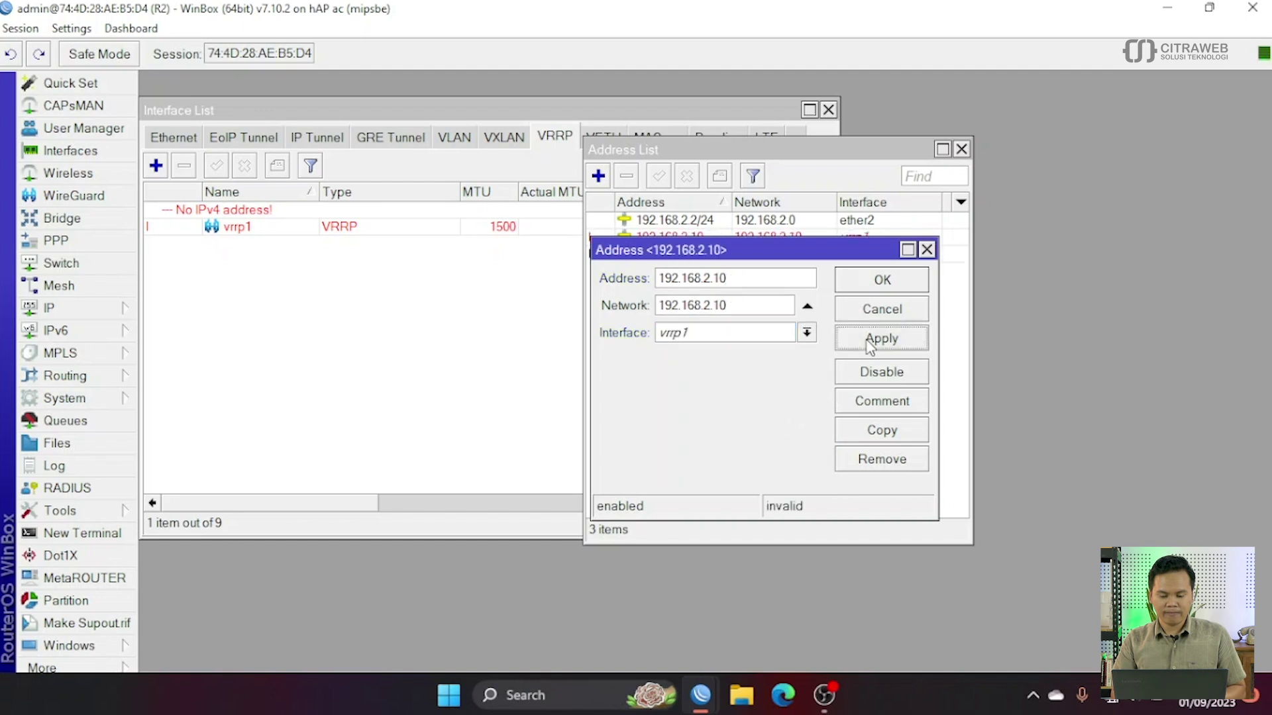
left_click(872, 284)
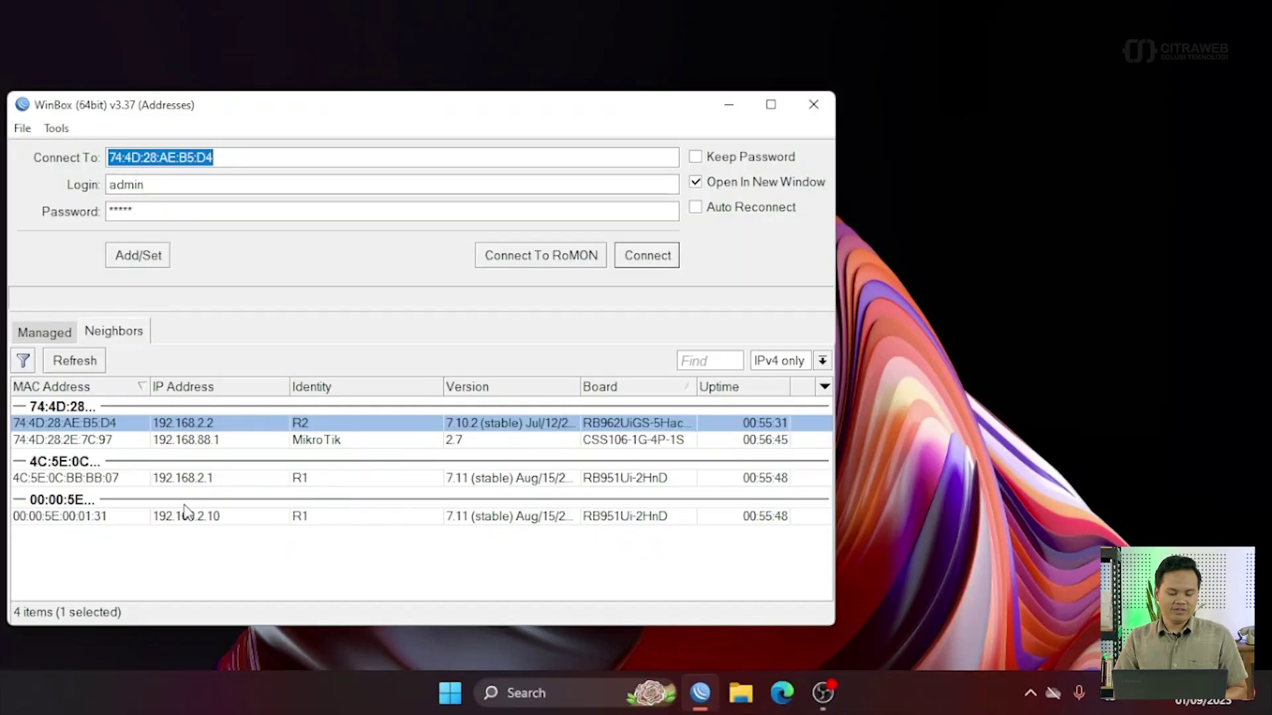
- Connect to router R1 from the neighbor list using its MAC address 4C:5E:0C:BB:BB:07
left_click(94, 516)
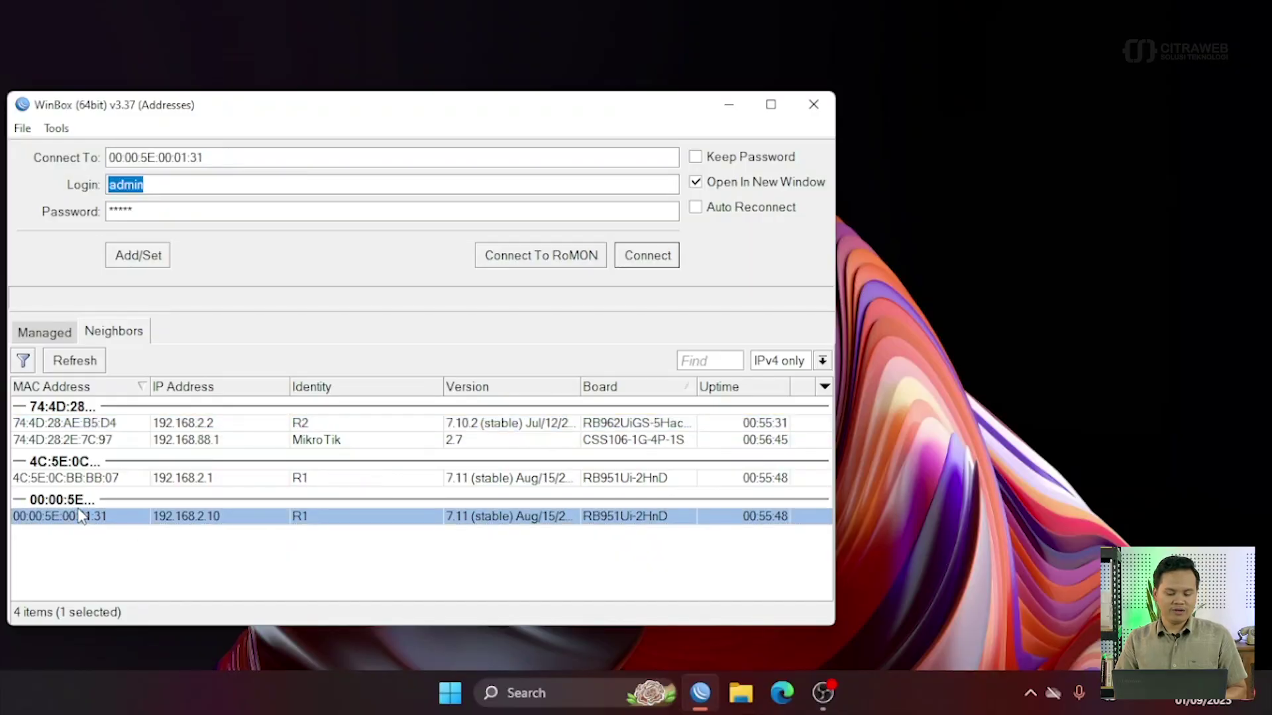
left_click(80, 478)
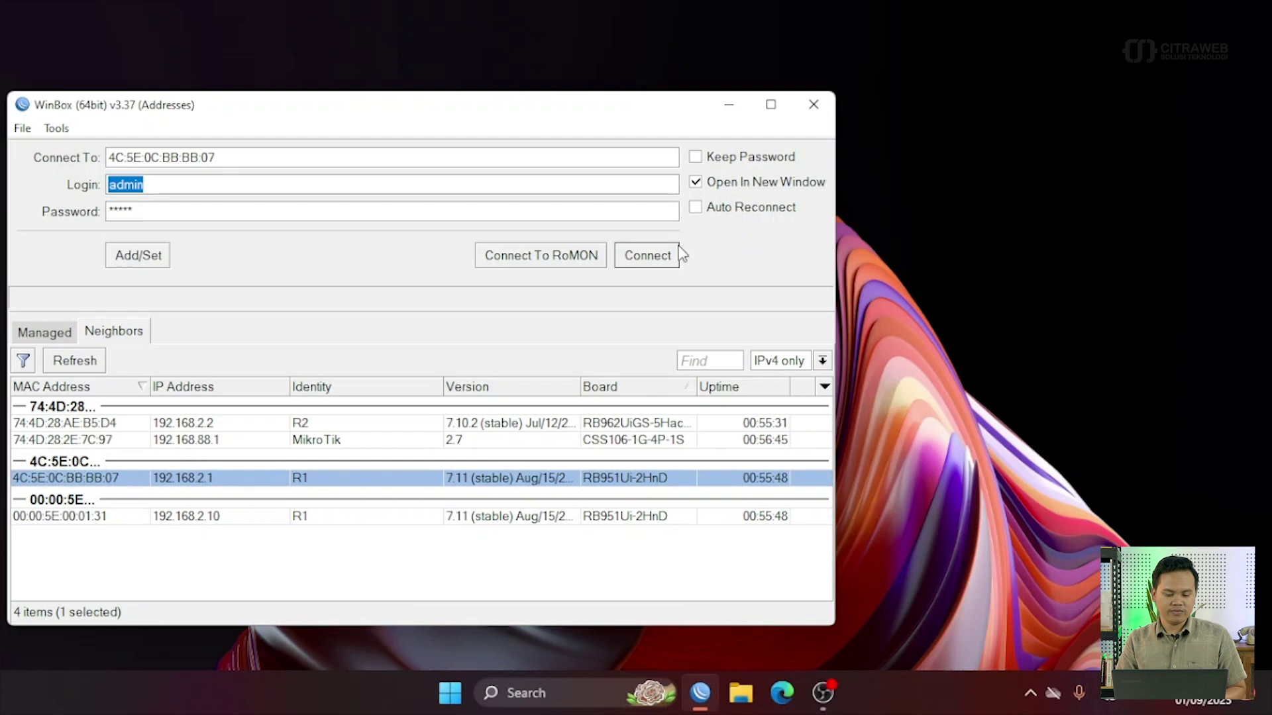
left_click(658, 256)
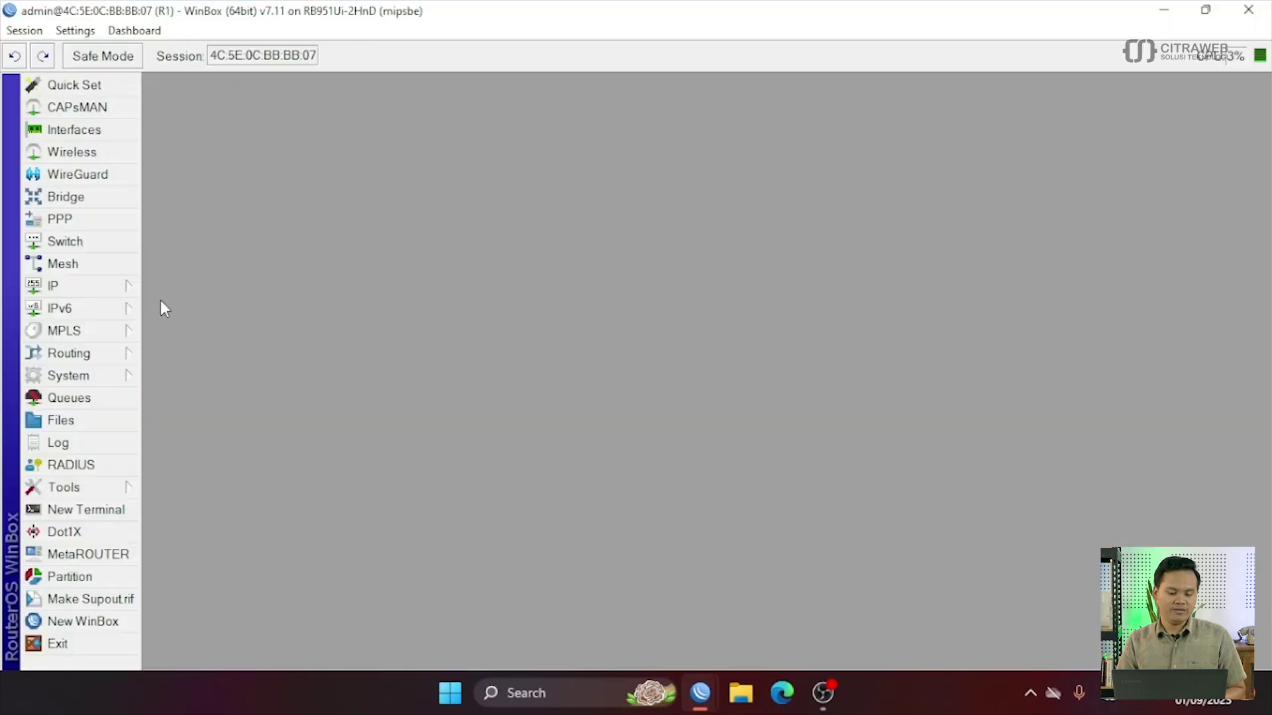
- Remove the existing DHCP server dhcp1 from R1 and close the DHCP Server window
left_click(121, 290)
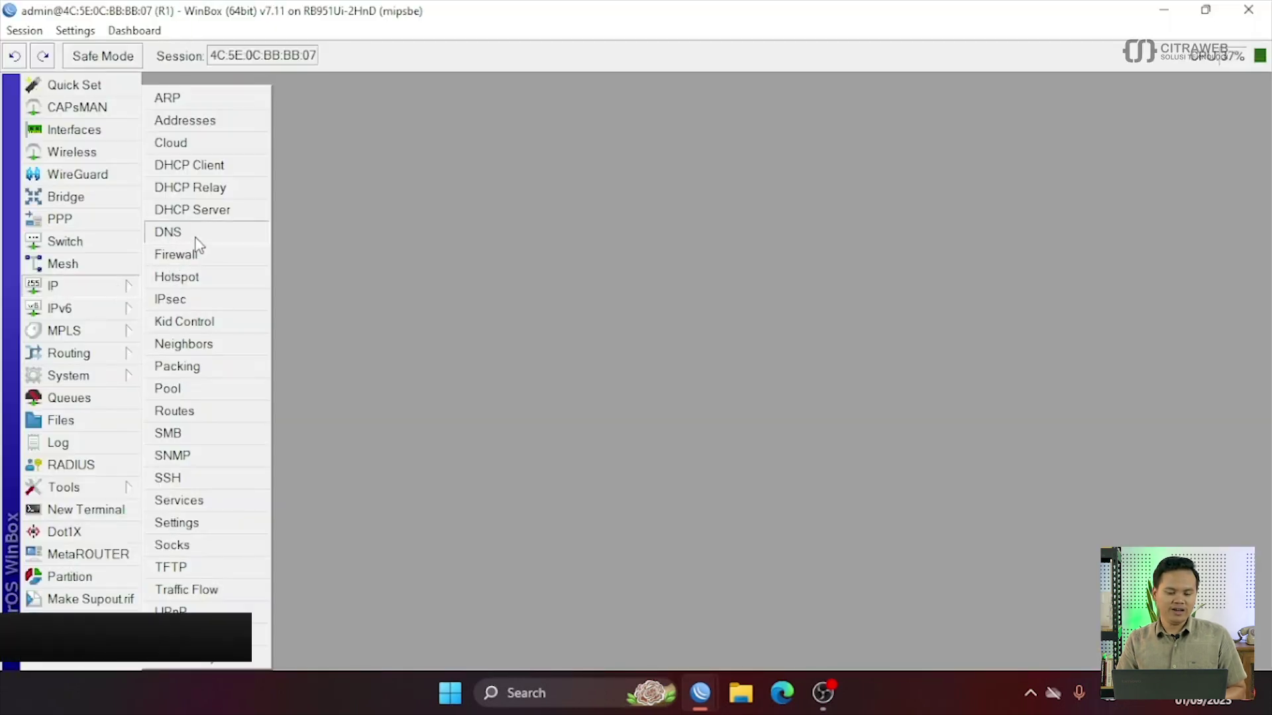
left_click(224, 211)
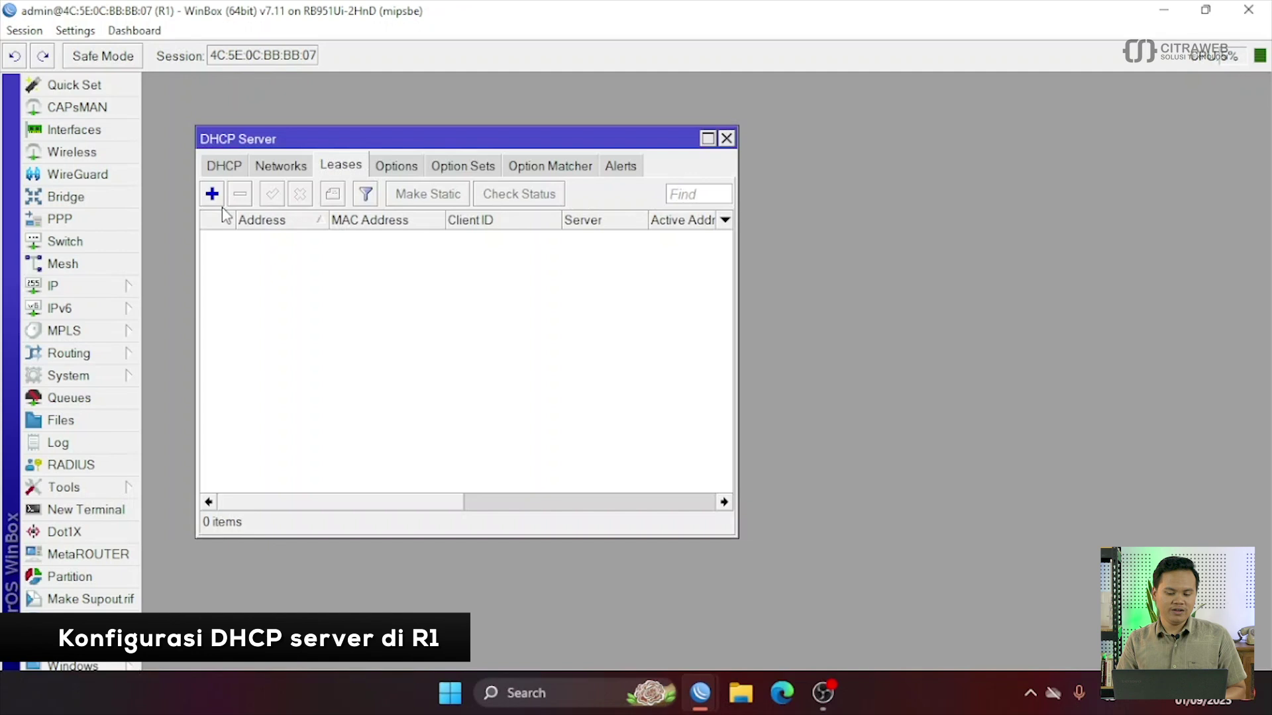
left_click(225, 165)
left_click(267, 239)
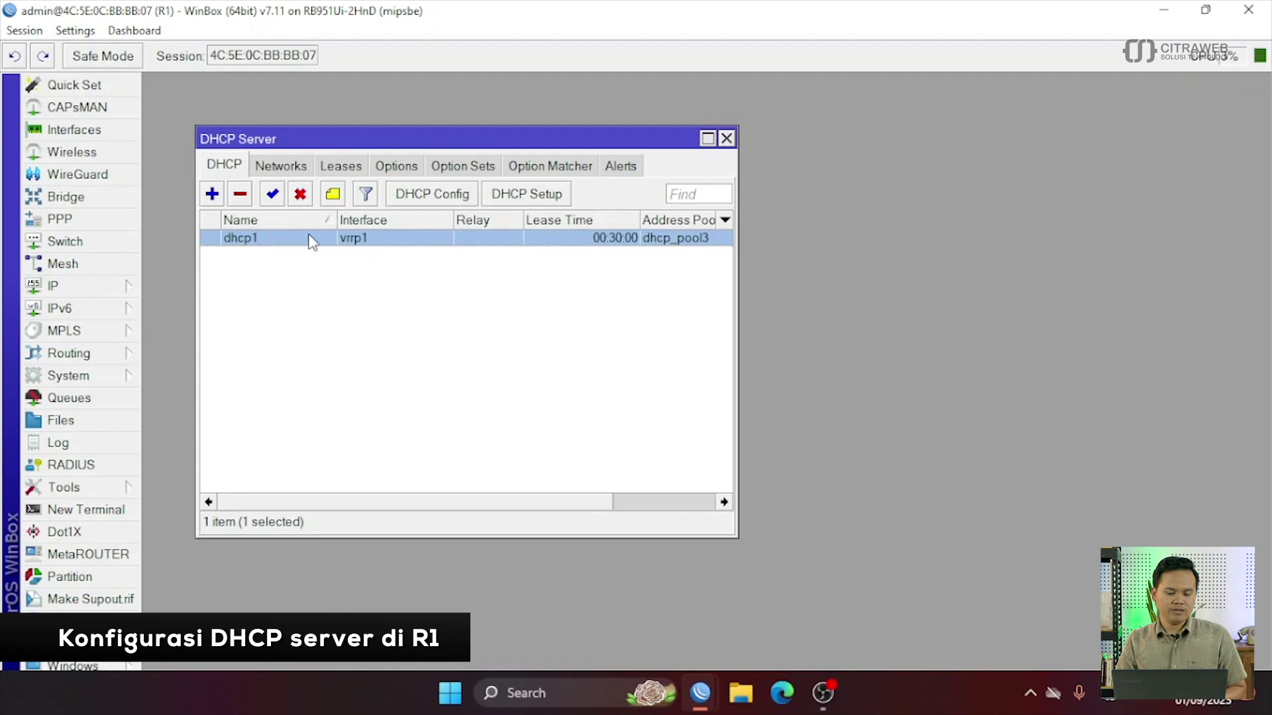
left_click(243, 193)
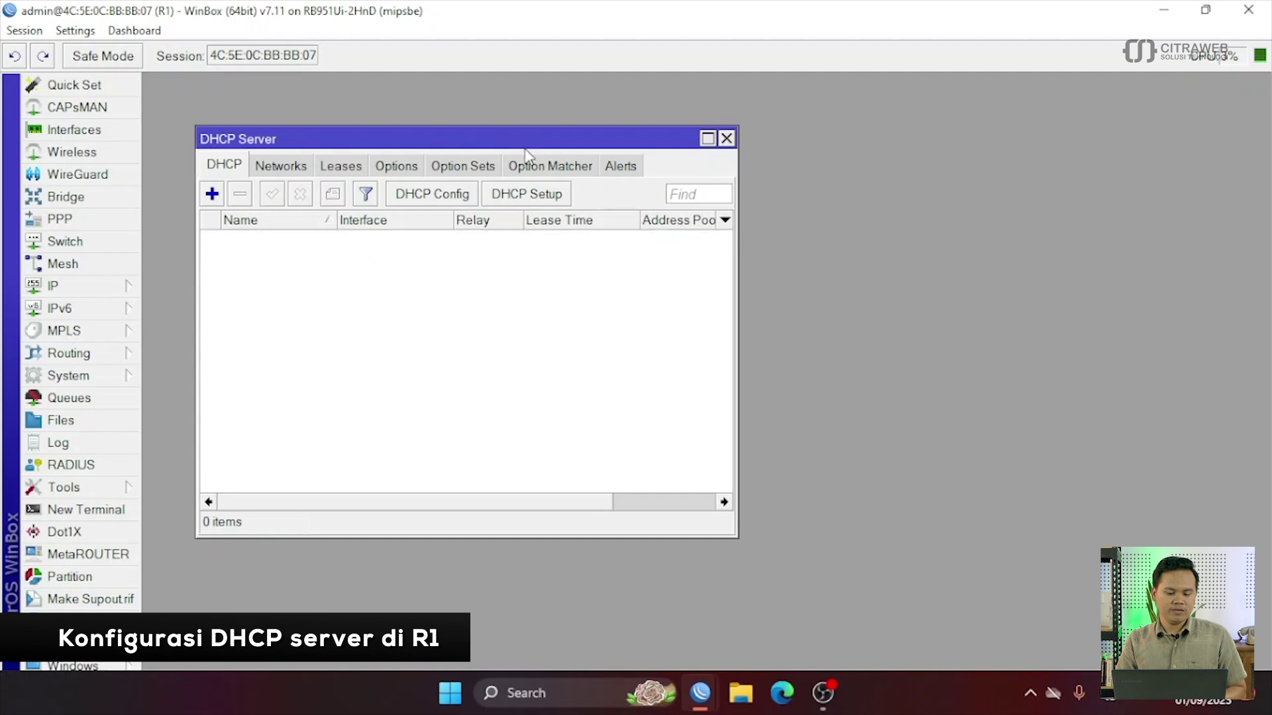
left_click(726, 138)
- Start the DHCP Setup wizard on R1 and choose vrrp1 as the DHCP server interface
left_click(73, 290)
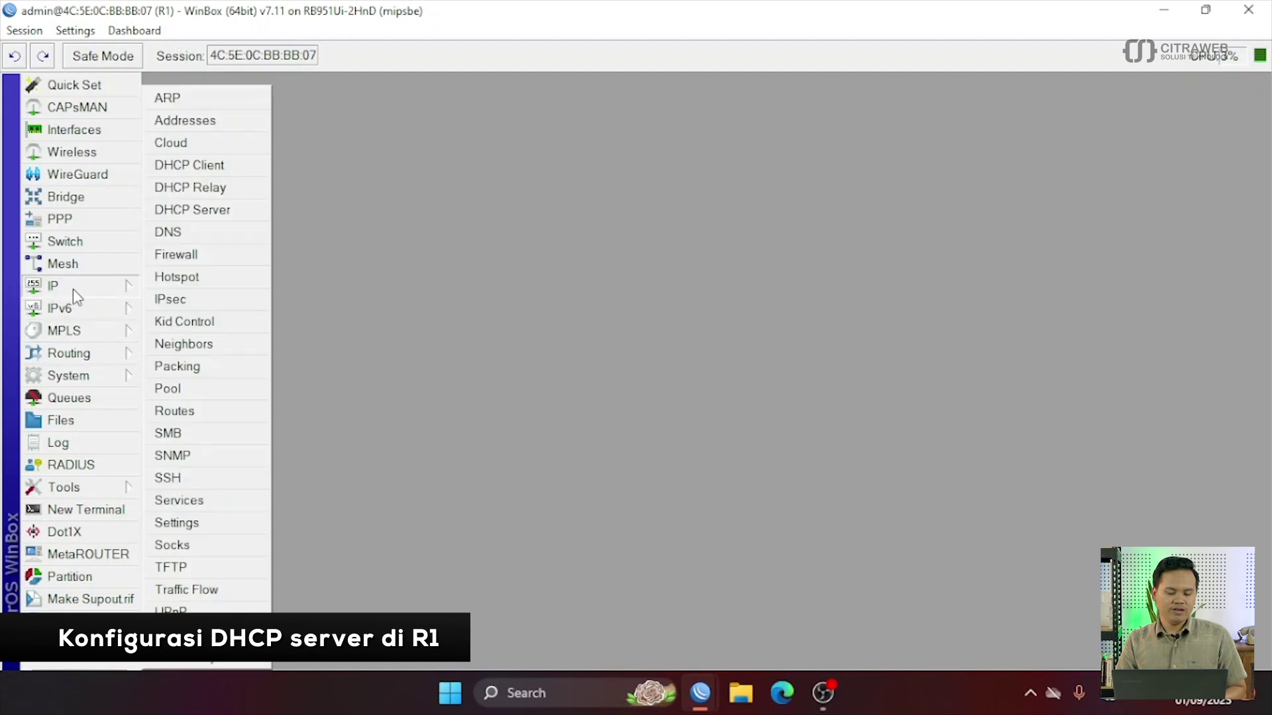
left_click(262, 215)
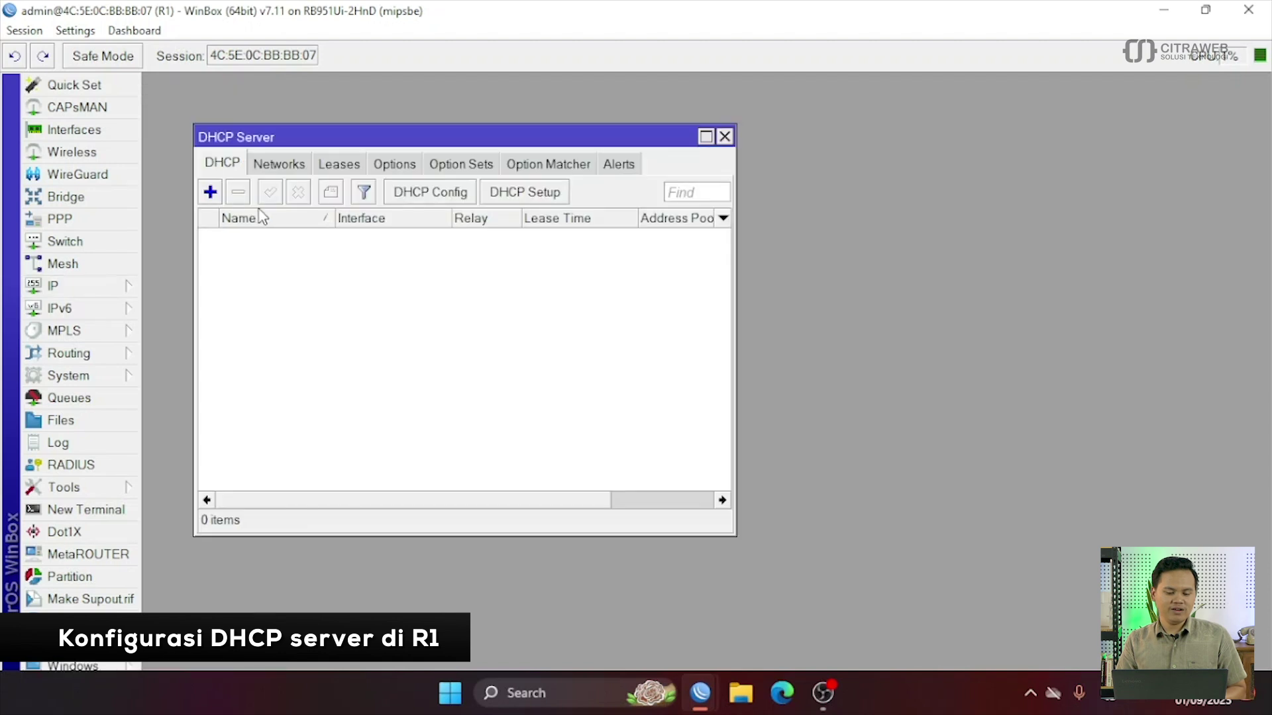
left_click(530, 193)
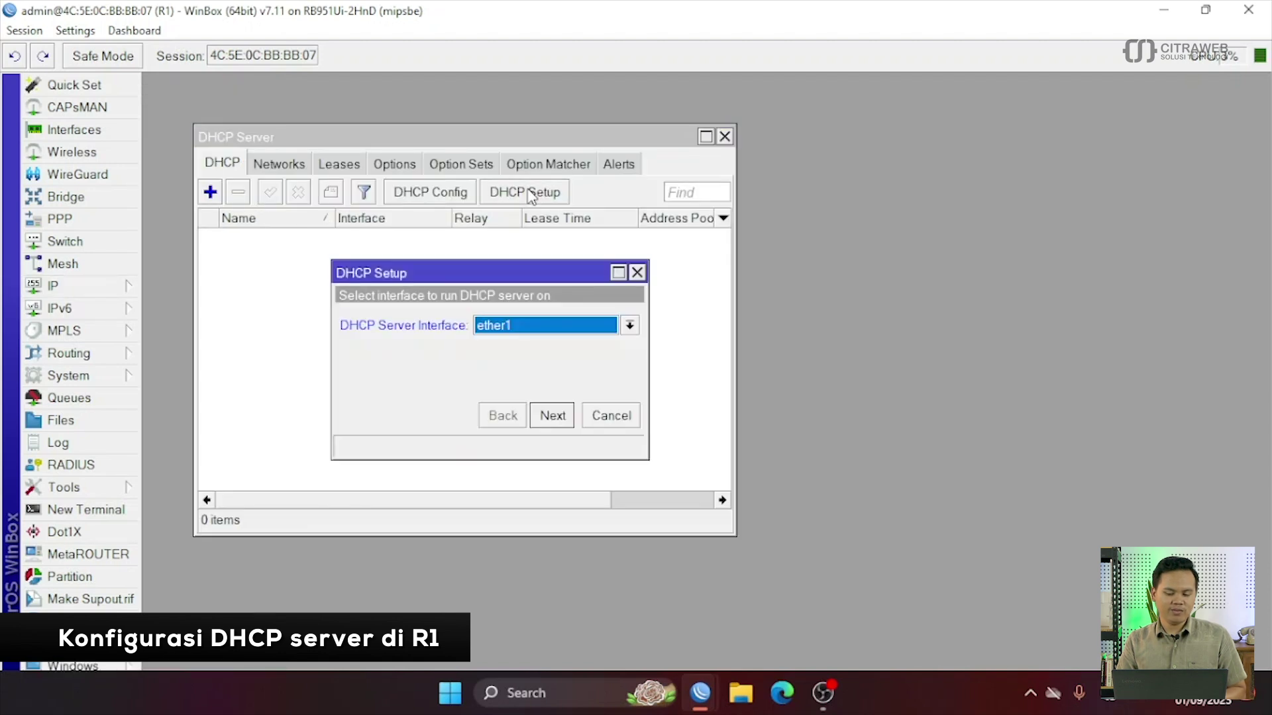
left_click(531, 326)
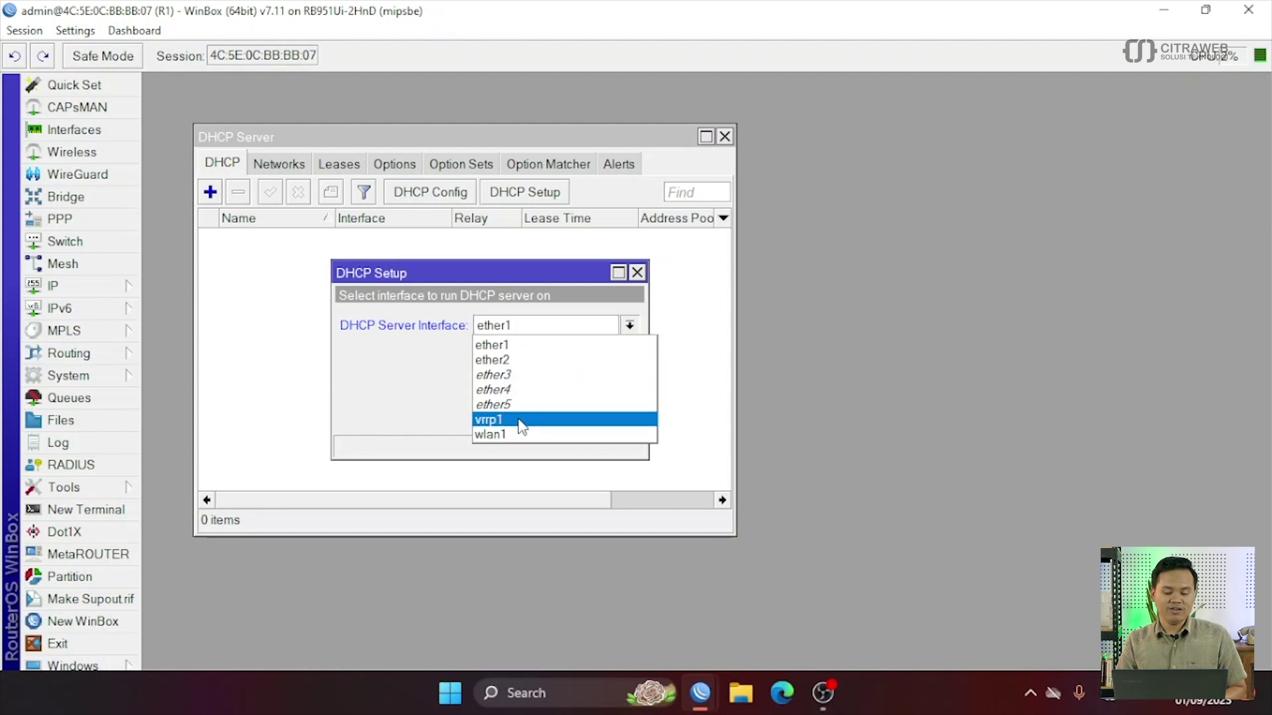
left_click(519, 420)
left_click(551, 415)
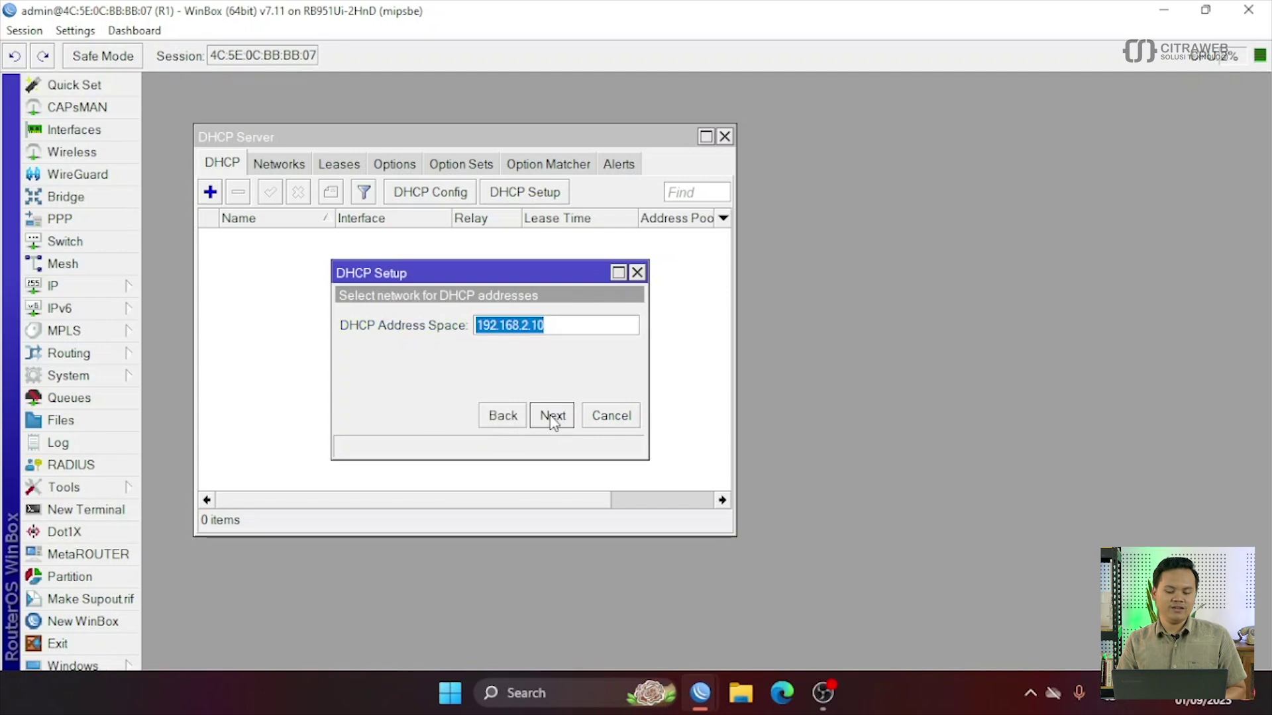
- Set the DHCP address space to 192.168.2.0/24 and continue to the gateway setting
left_click(567, 323)
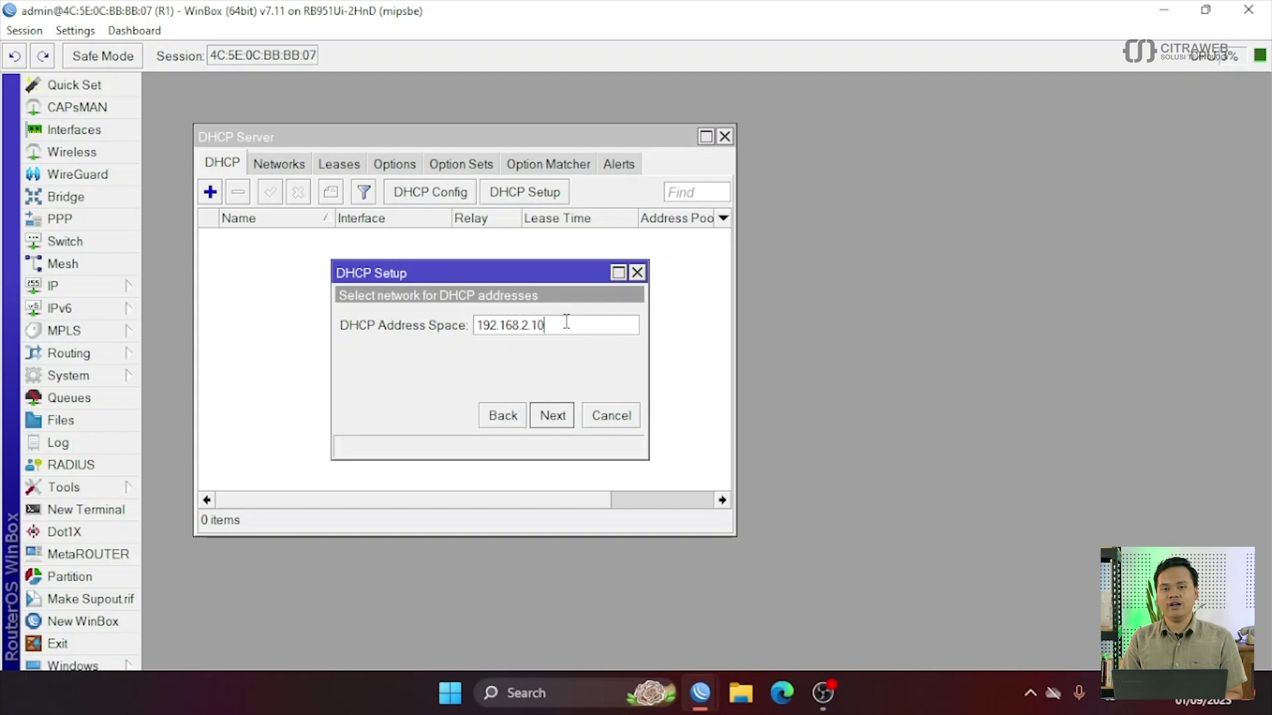
key("BackSpace")
key("BackSpace")
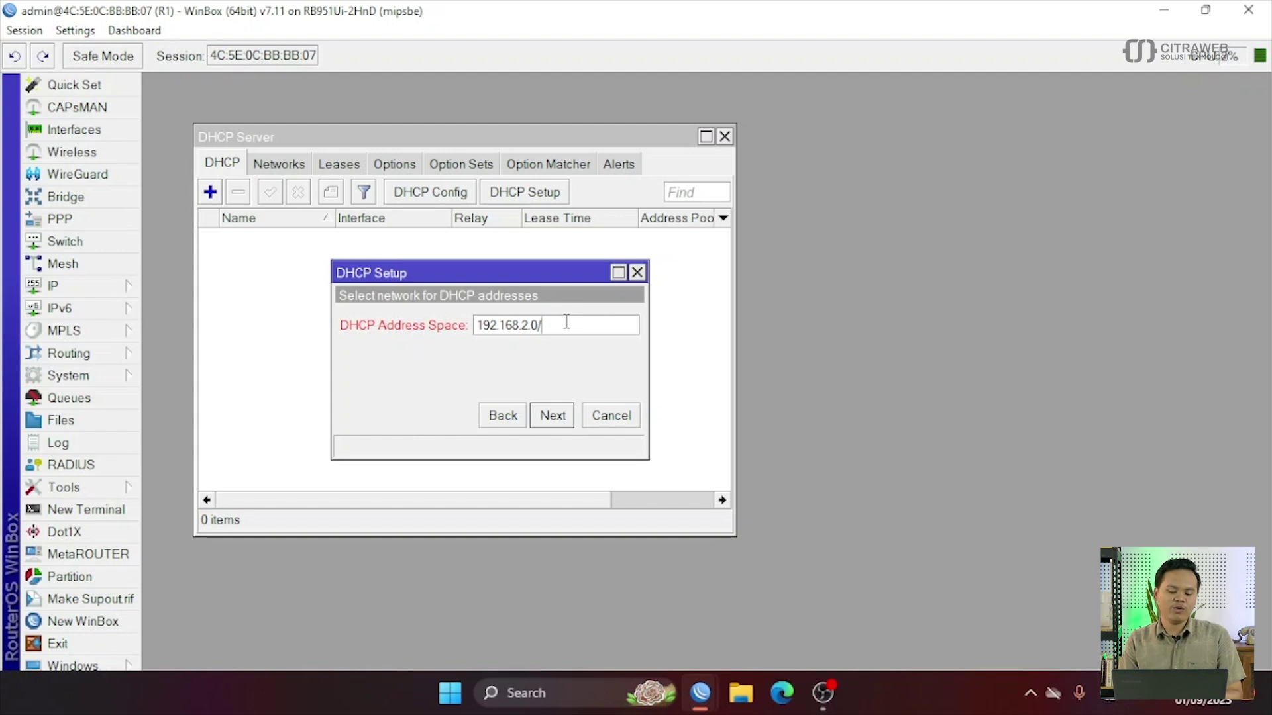
type("0/24")
left_click(546, 419)
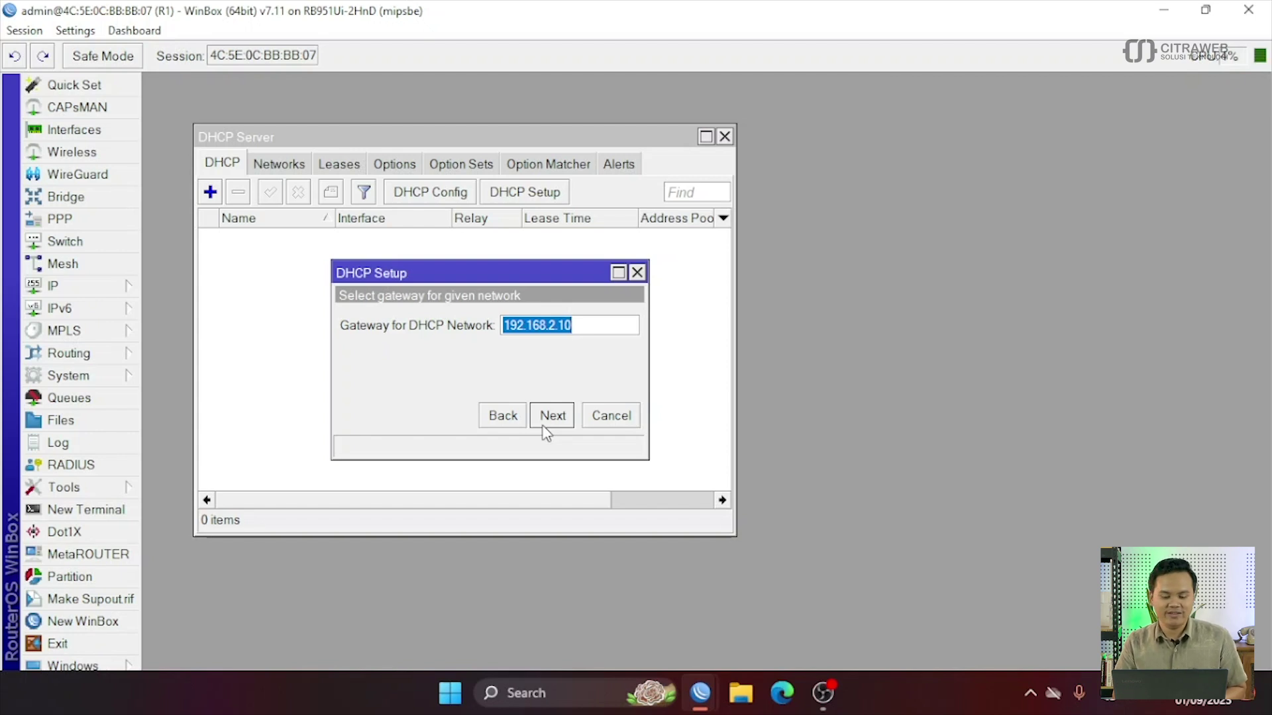
- Accept 192.168.2.10 as the DHCP gateway on R1, clear the DHCP relay address and continue to the address pool
left_click(546, 424)
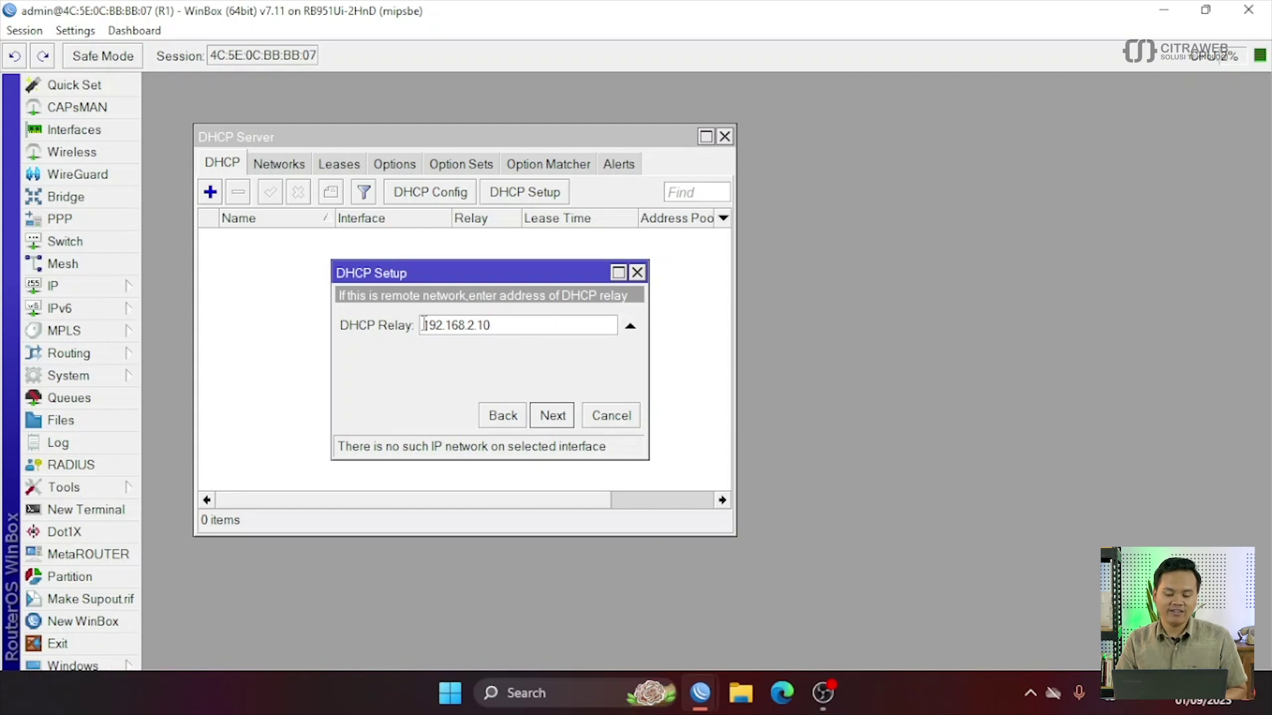
left_click(630, 325)
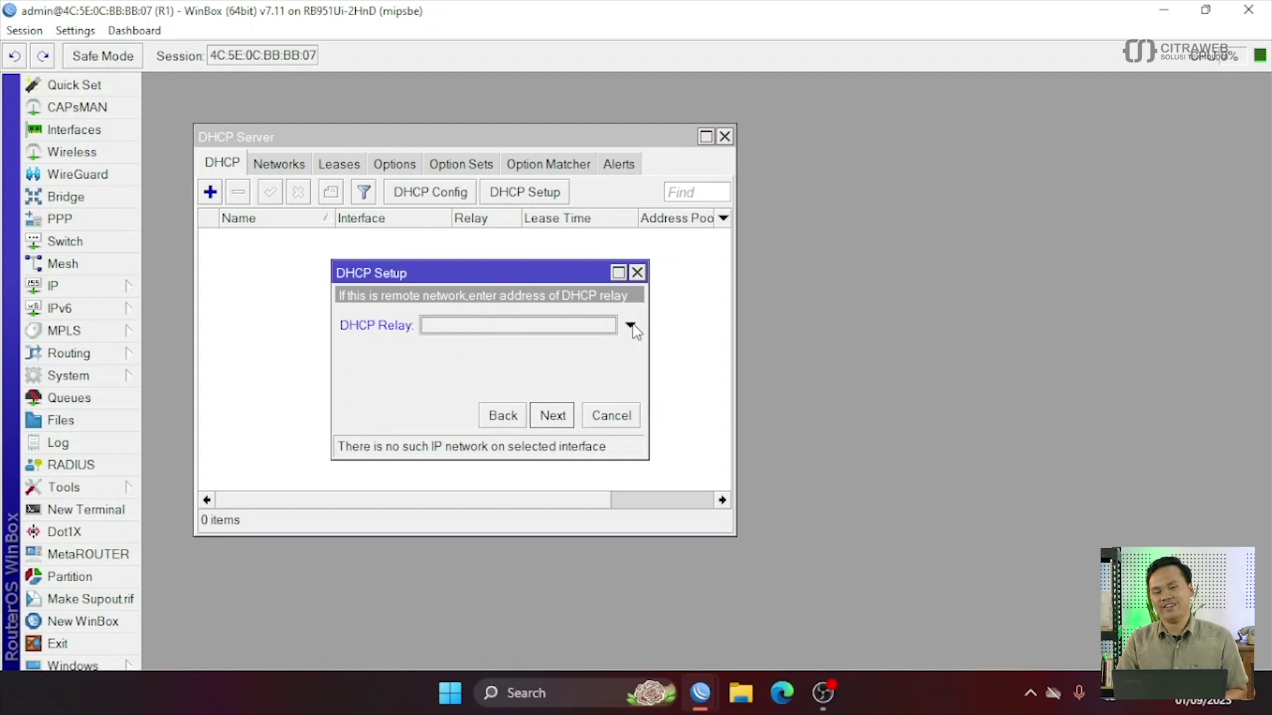
left_click(550, 417)
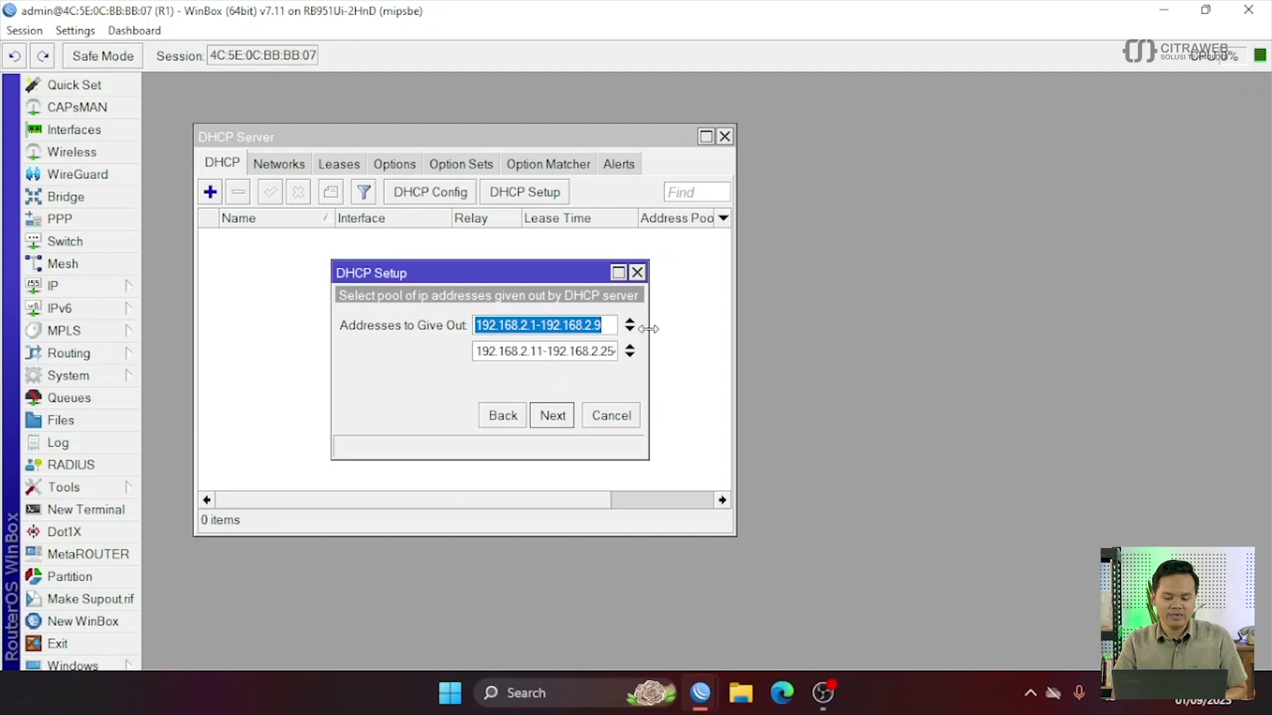
- Limit R1's DHCP pool to 192.168.2.11-192.168.2.254 and finish the setup with DNS server 192.168.73.1 and lease time 00:30:00
left_click(629, 321)
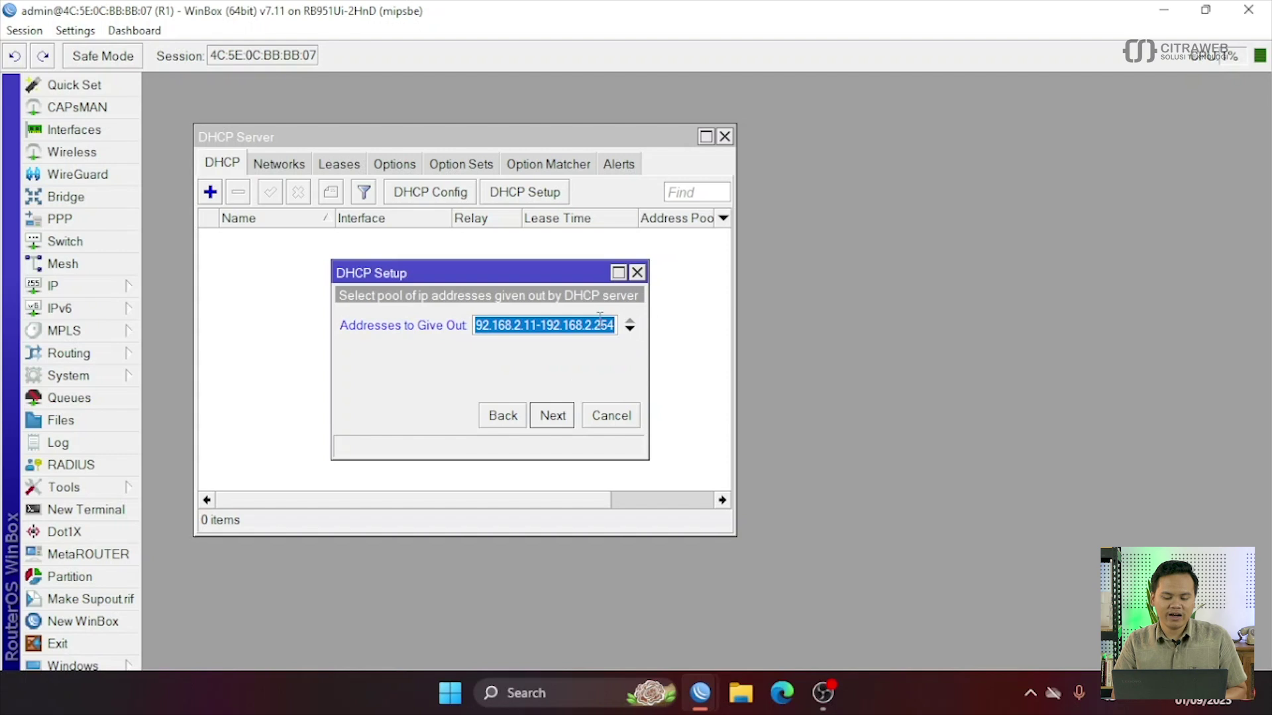
left_click(538, 331)
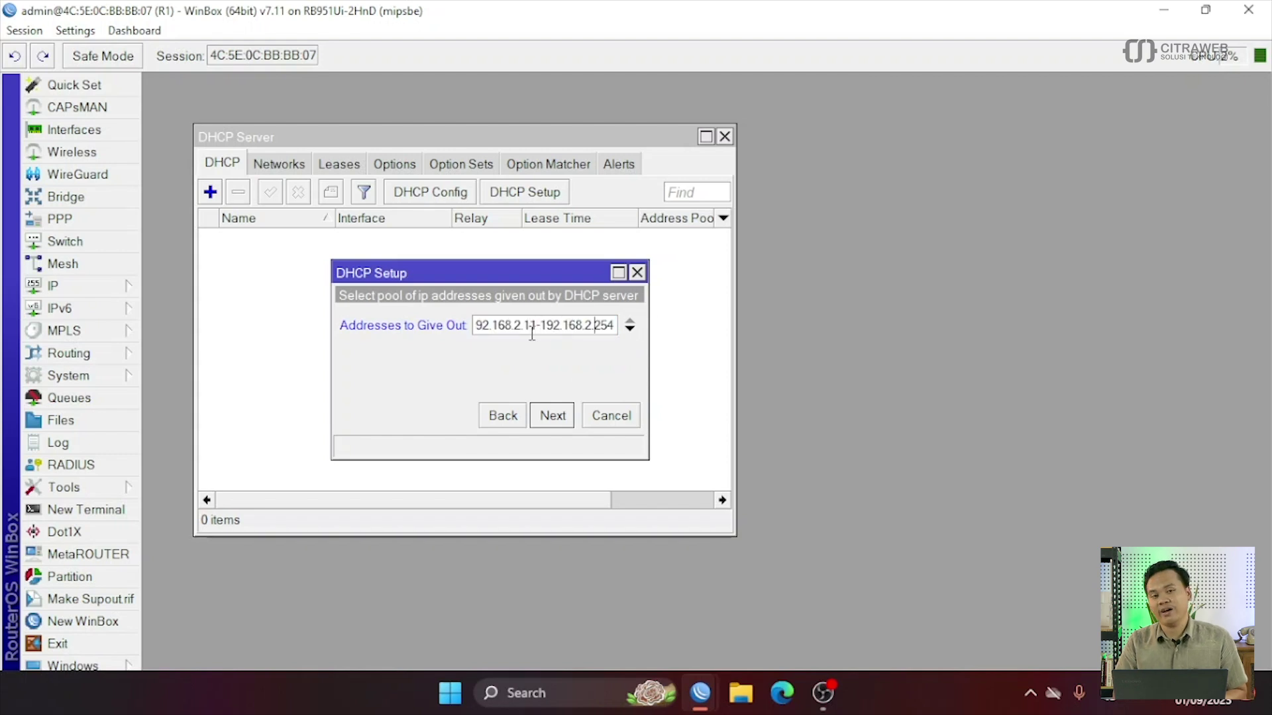
left_click(553, 416)
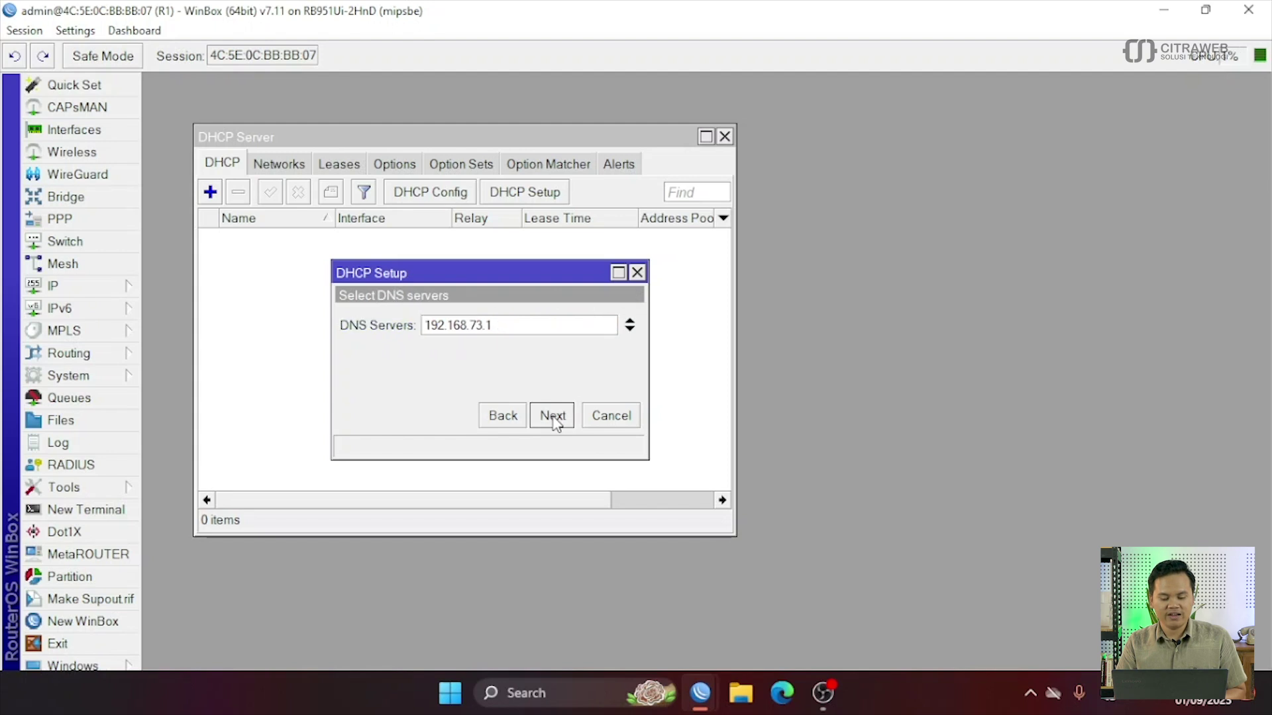
left_click(552, 417)
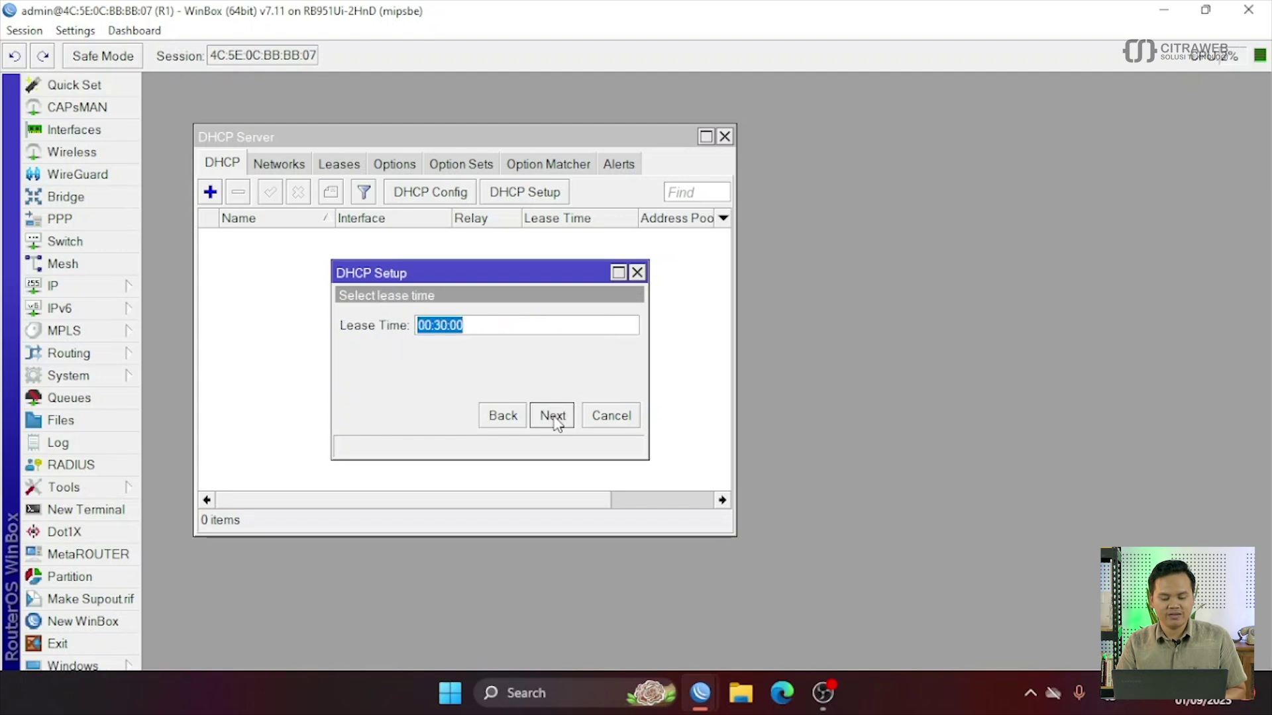
left_click(553, 416)
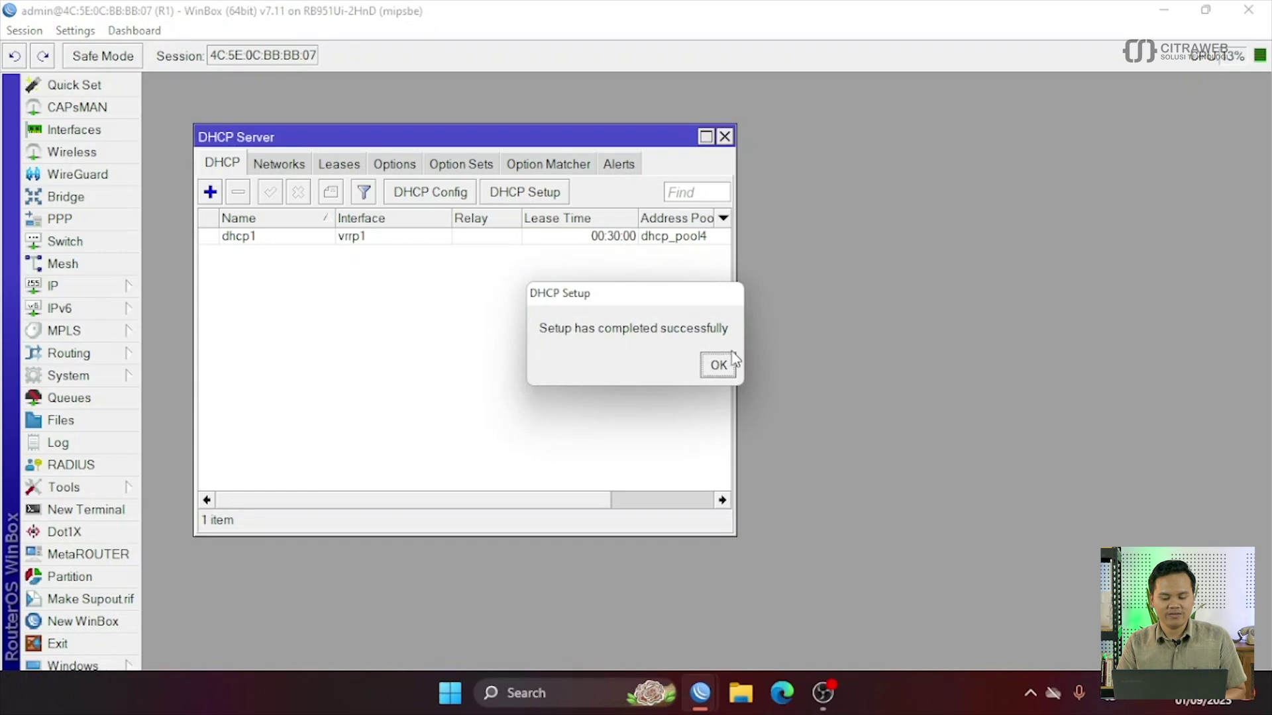
left_click(718, 366)
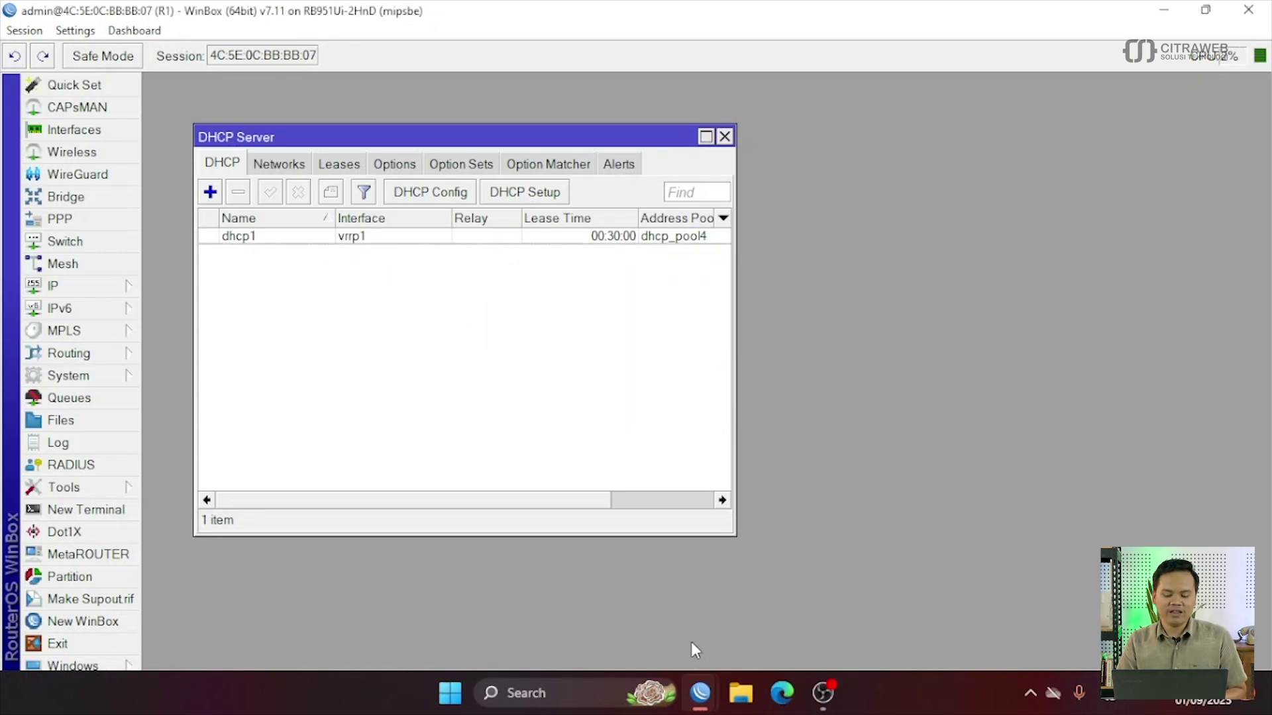
- Connect to router R2 from the neighbor list using its MAC address 74:4D:28:AE:B5:D4
mouse_move(699, 693)
left_click(656, 649)
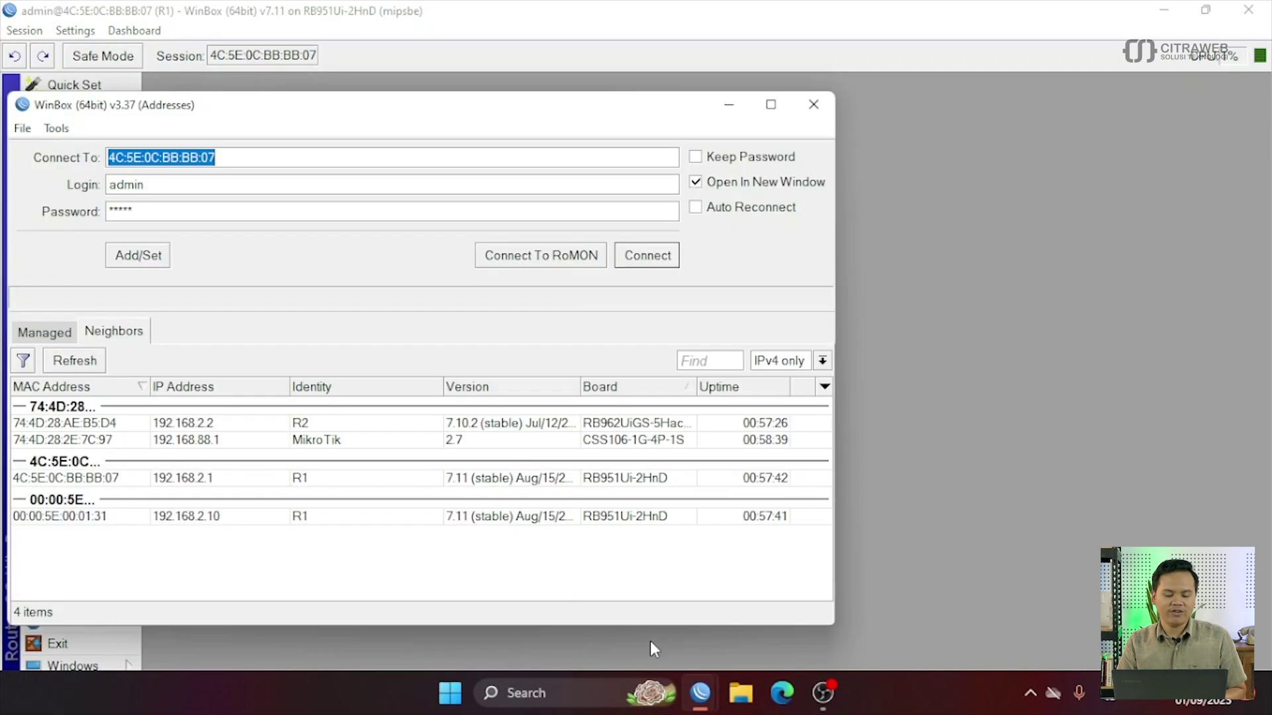
left_click(98, 422)
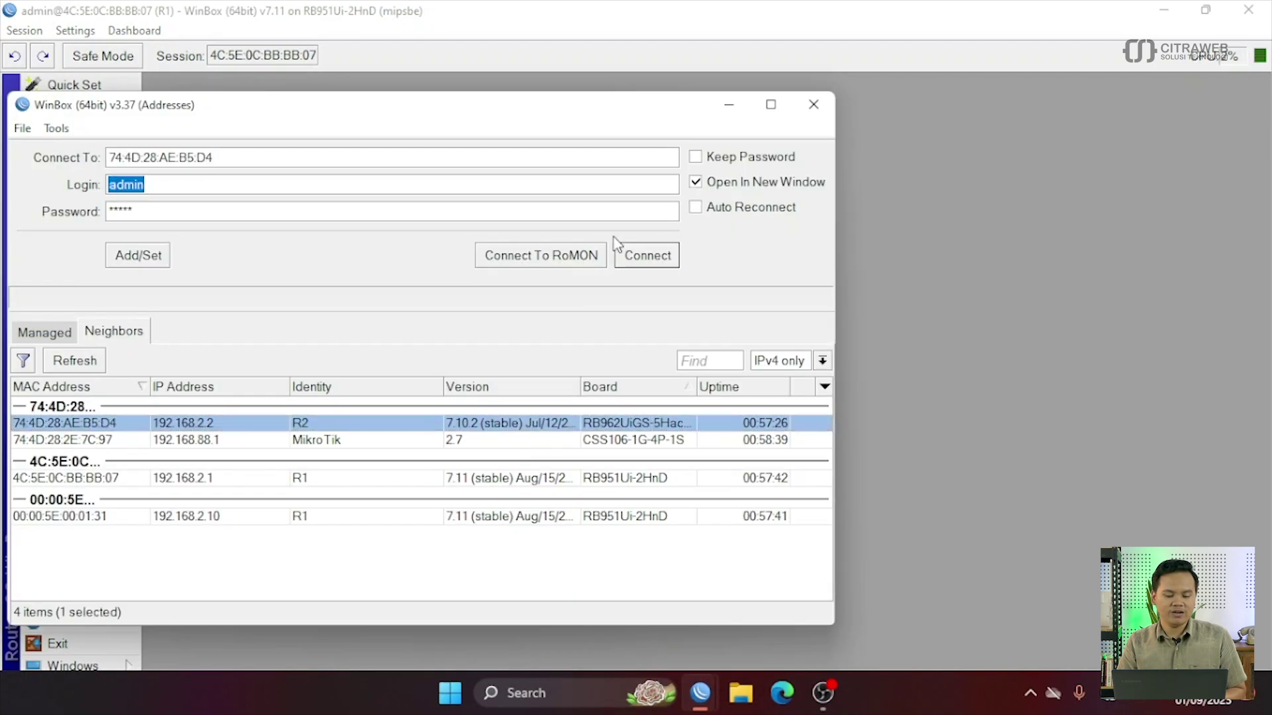
left_click(666, 264)
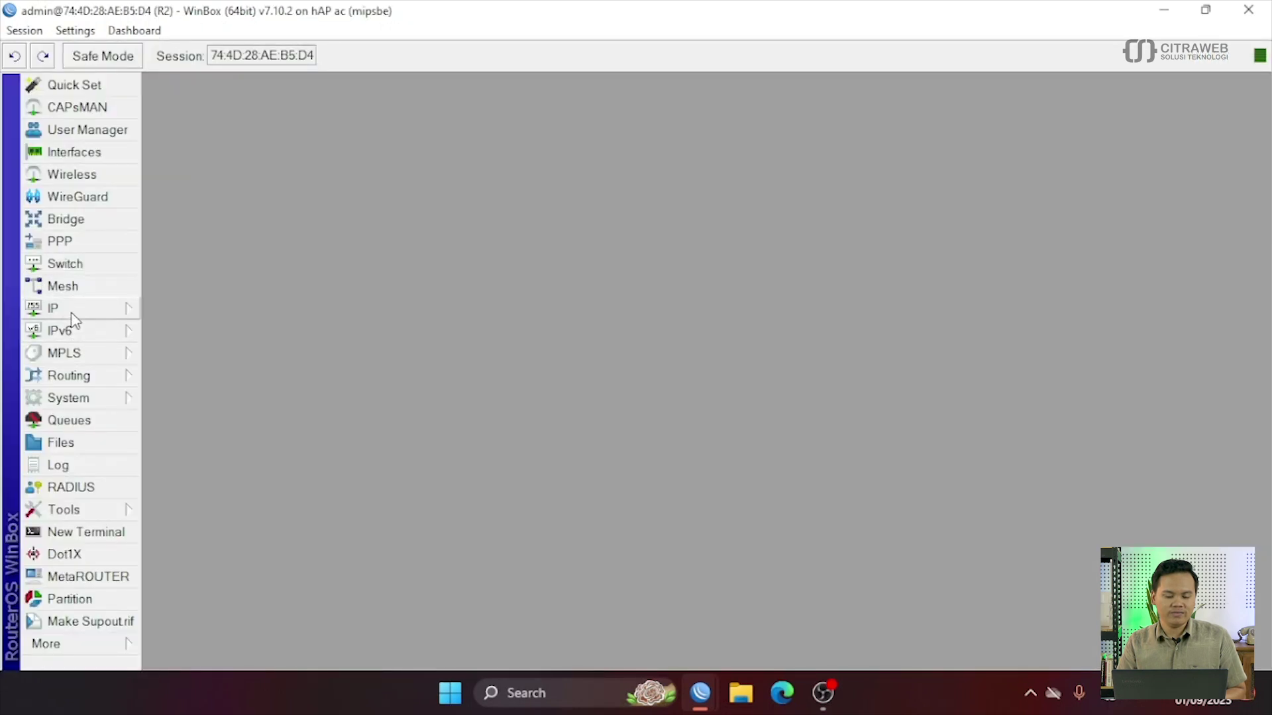
- Start the DHCP Setup wizard on R2 and choose vrrp1 as the DHCP server interface
left_click(74, 309)
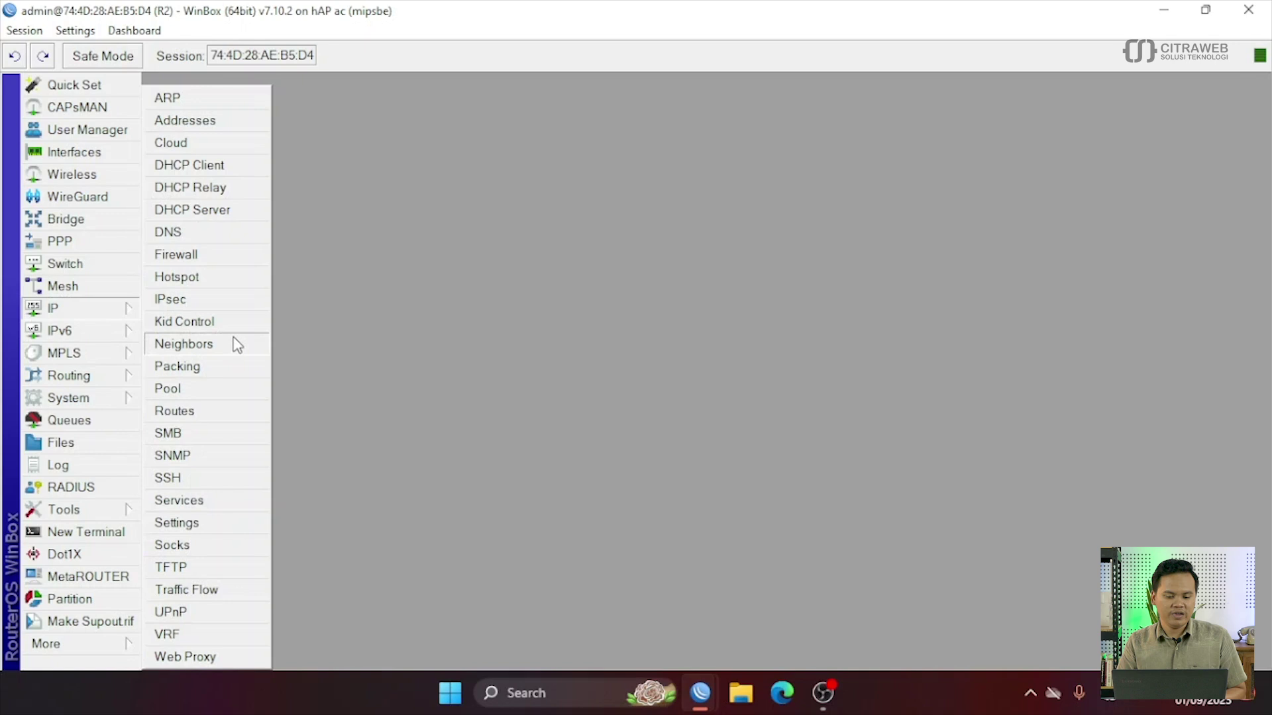
left_click(224, 210)
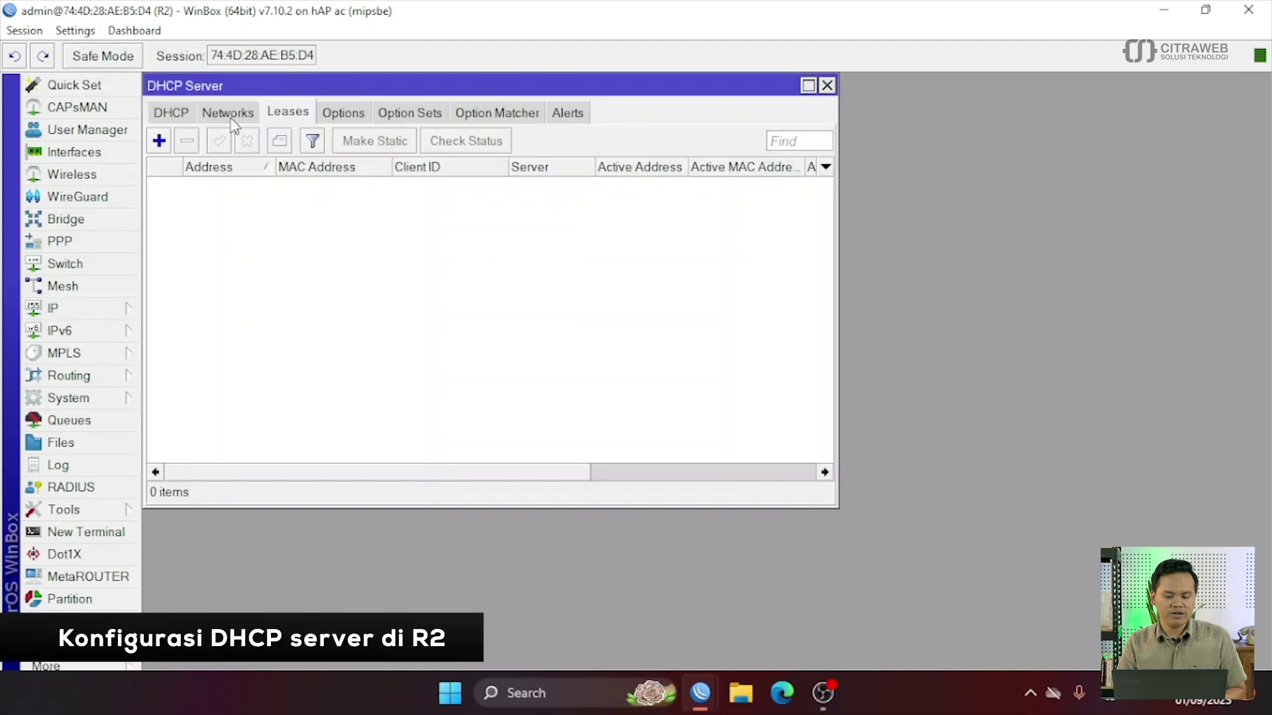
left_click(171, 113)
left_click(454, 147)
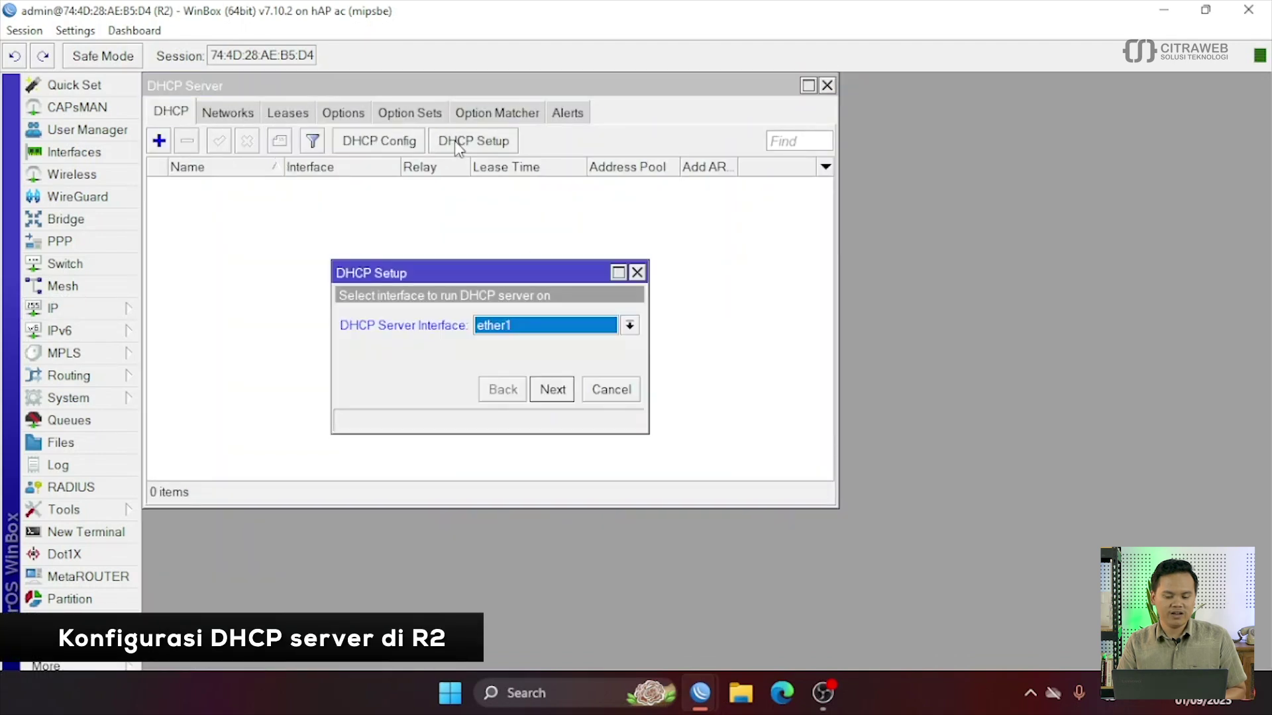
left_click(526, 328)
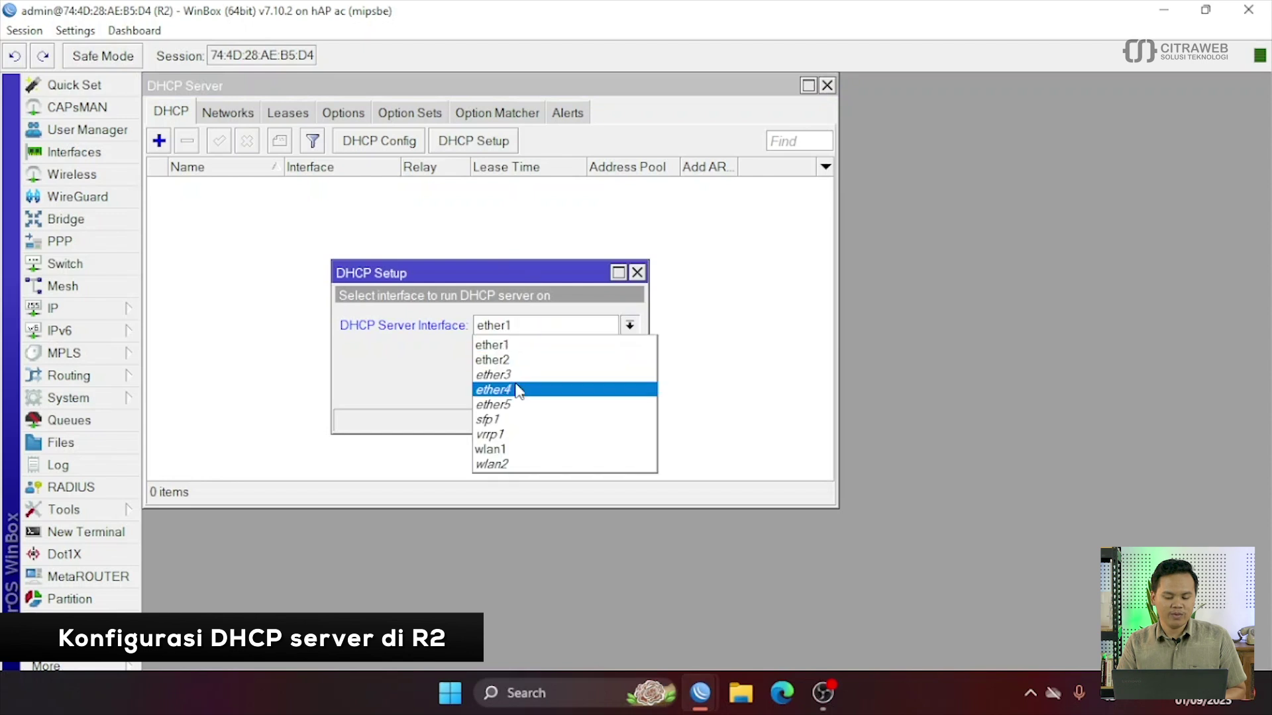
left_click(520, 434)
left_click(552, 389)
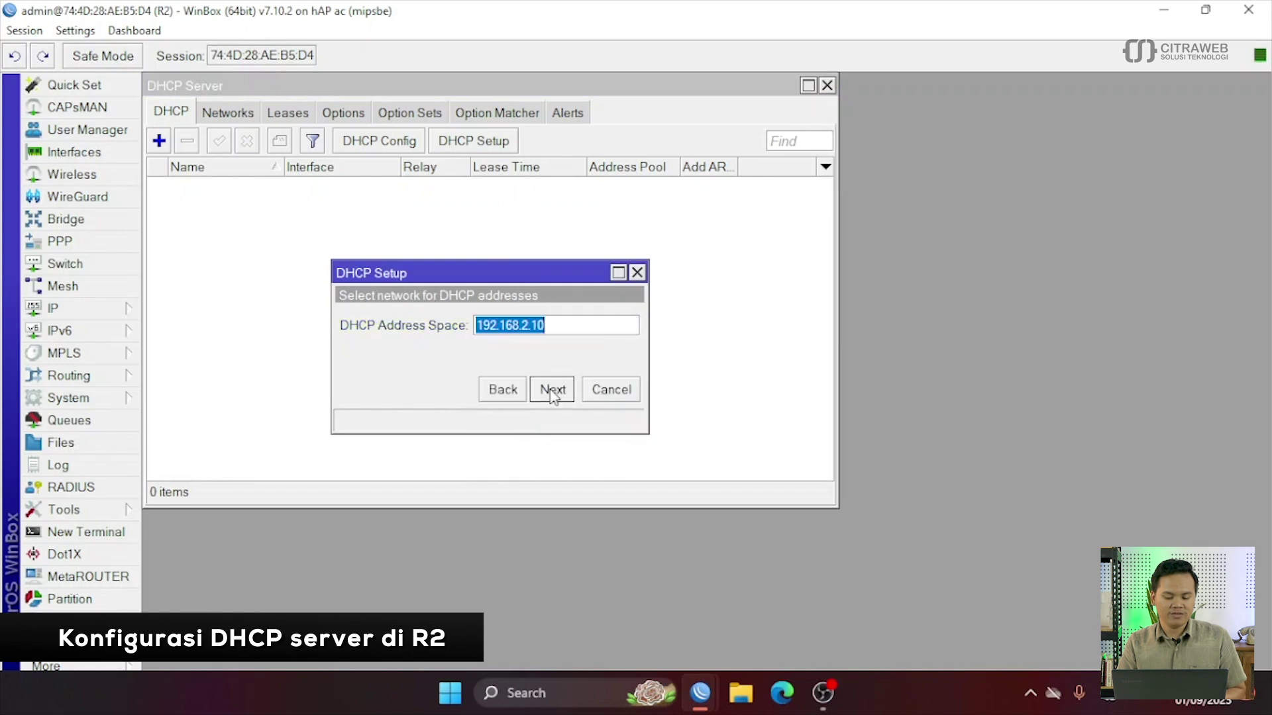
- Set R2's DHCP address space to 192.168.2.0/24 and continue to the gateway setting
left_click(552, 327)
key("BackSpace")
key("BackSpace")
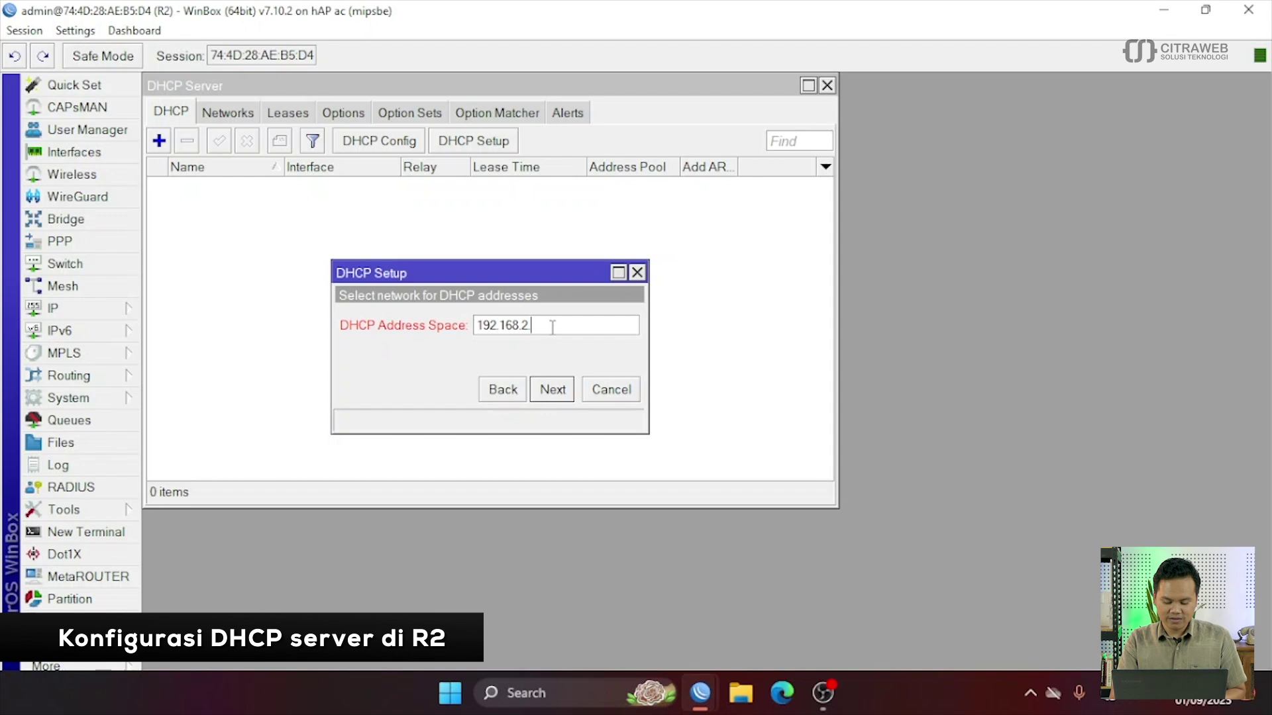
type("0/24")
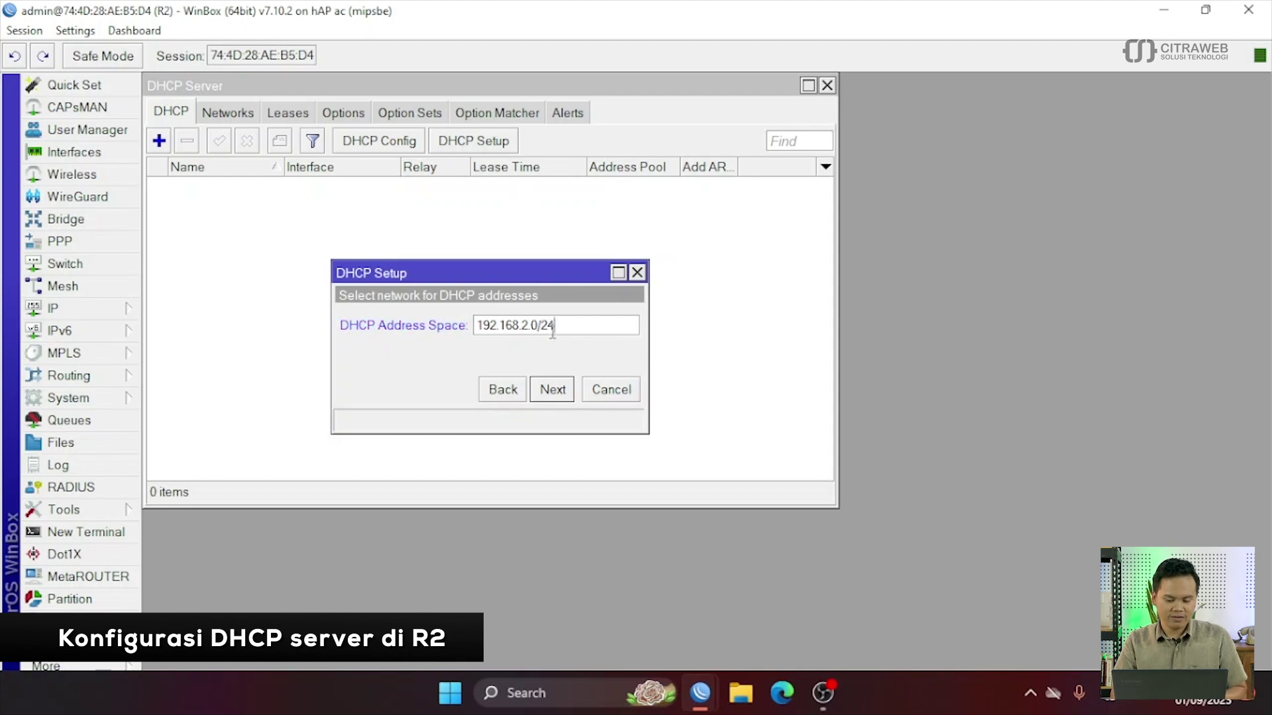
left_click(557, 390)
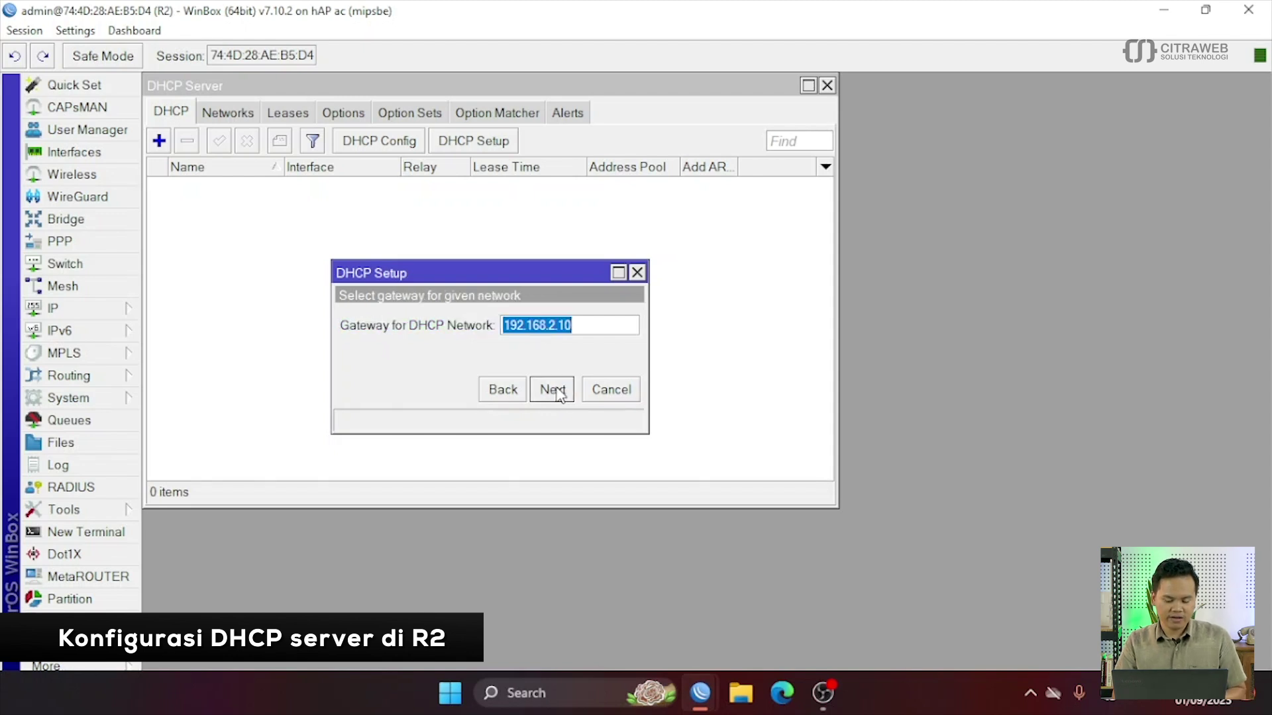
- Accept 192.168.2.10 as the DHCP gateway on R2 and leave the DHCP relay empty
left_click(556, 391)
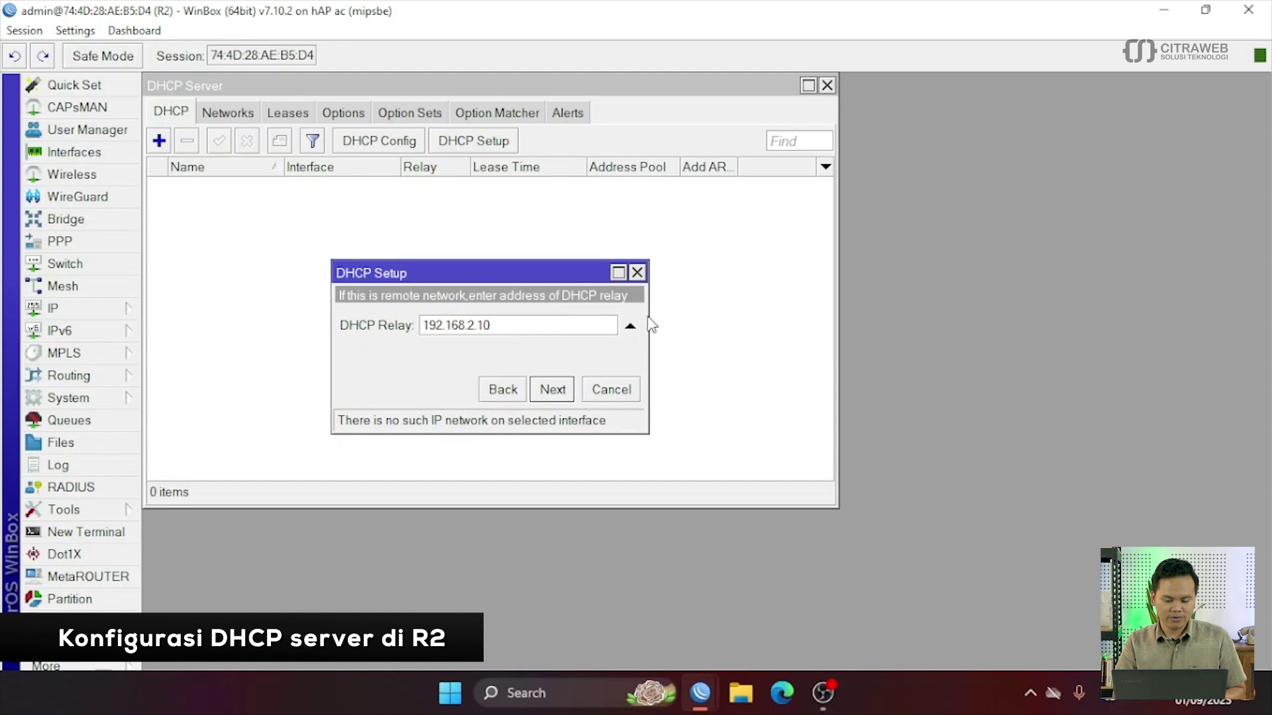
left_click(630, 325)
left_click(563, 389)
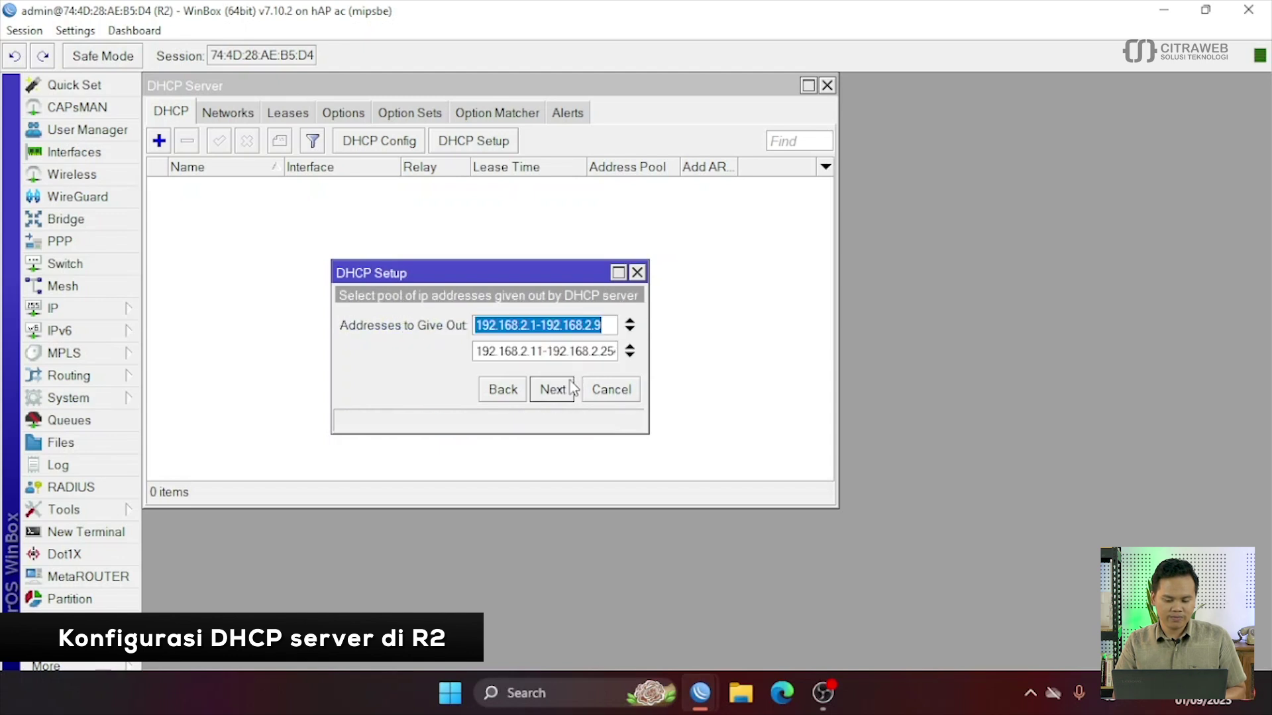
- Limit R2's DHCP pool to 192.168.2.11-192.168.2.254, finish the setup with the default DNS and lease time, and close the DHCP Server window
left_click(630, 326)
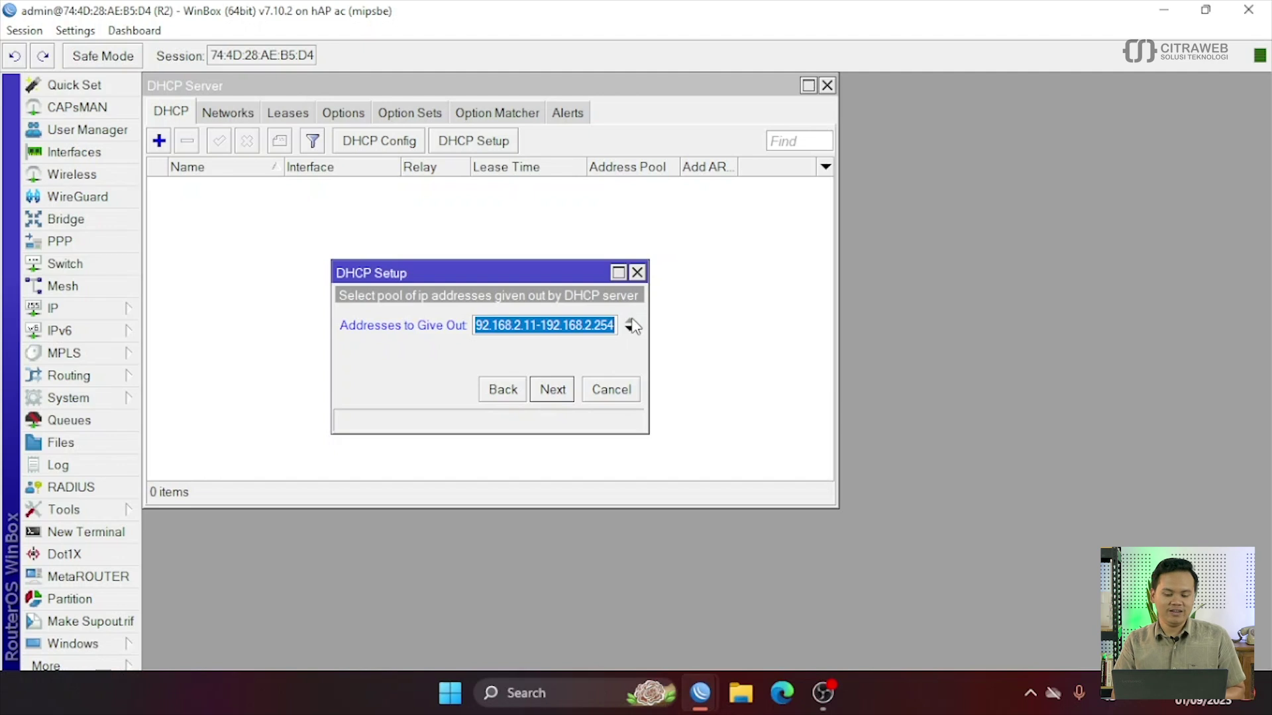
left_click(566, 389)
left_click(566, 390)
left_click(563, 390)
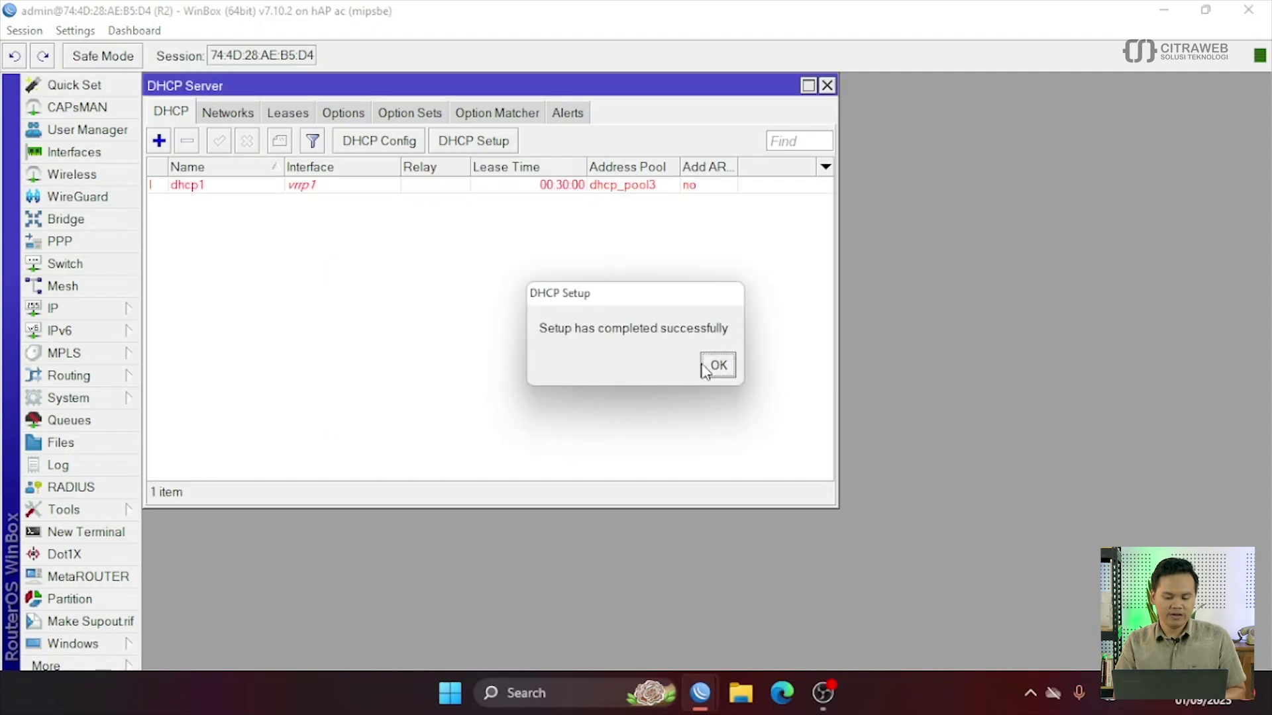
left_click(706, 369)
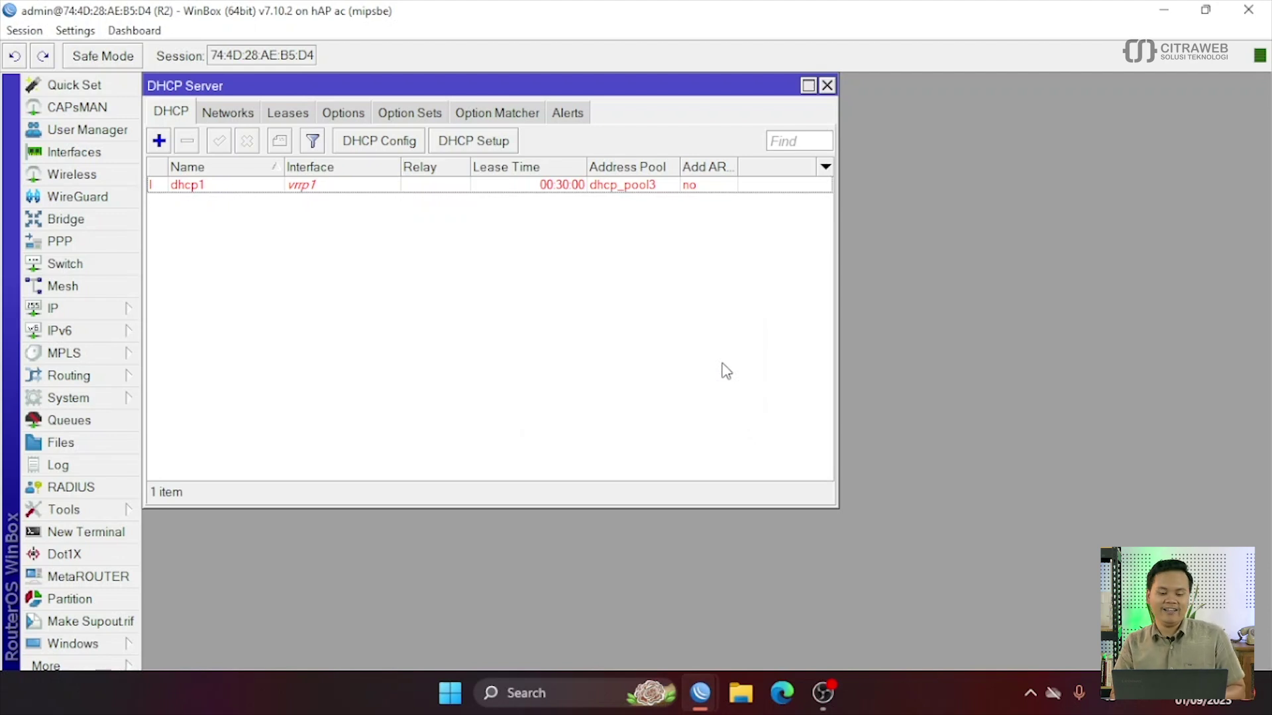
left_click(827, 85)
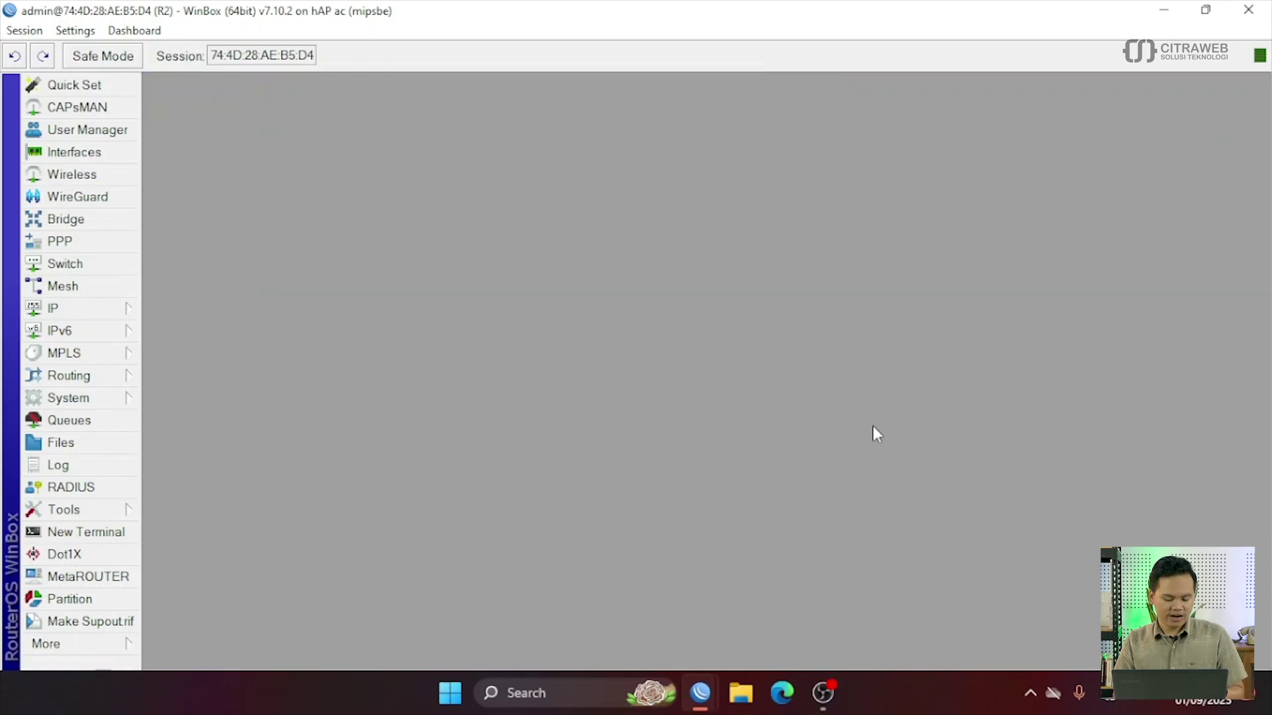
- Open a Windows Command Prompt and renew the PC's IP address with ipconfig /renew
key("super+r")
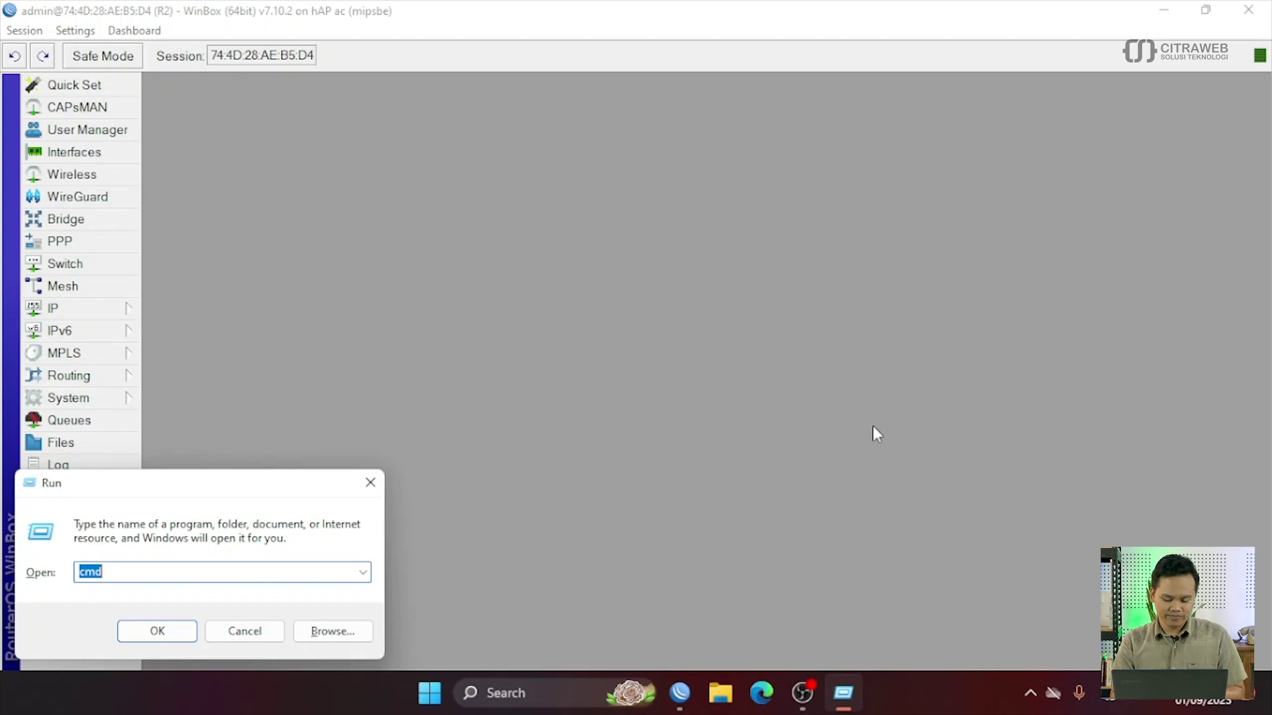
key("Return")
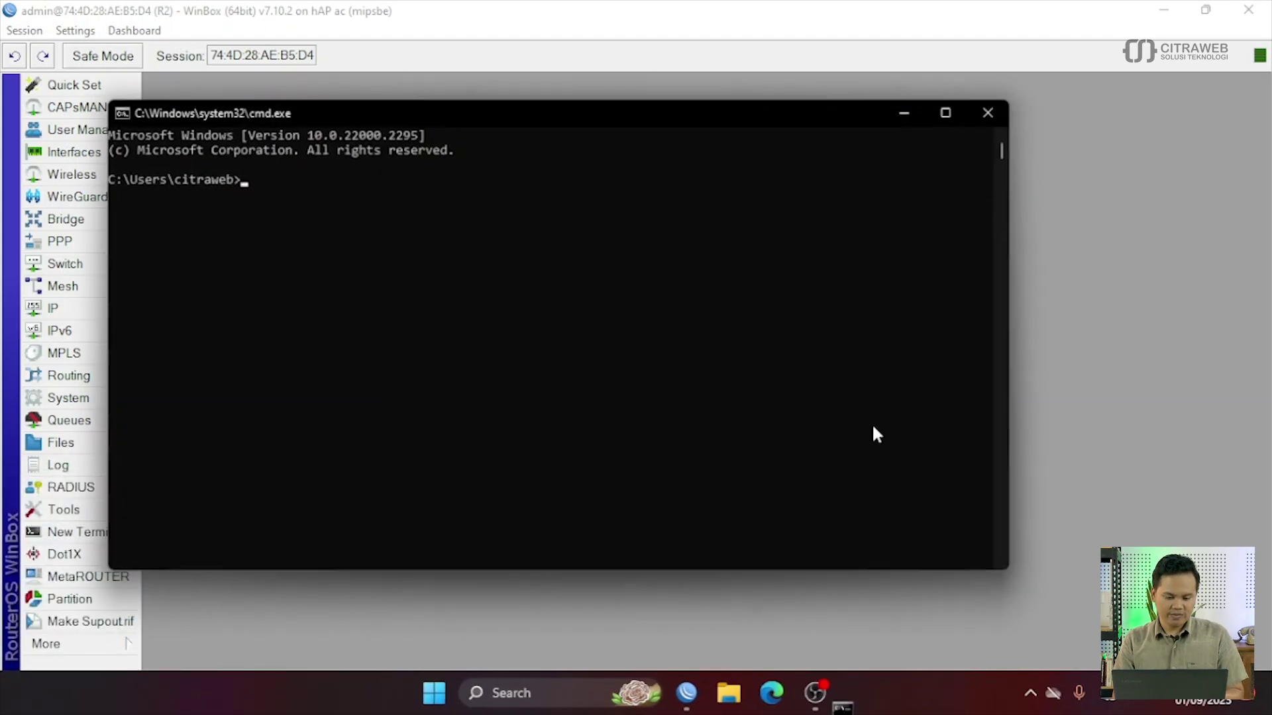
type("ipcon")
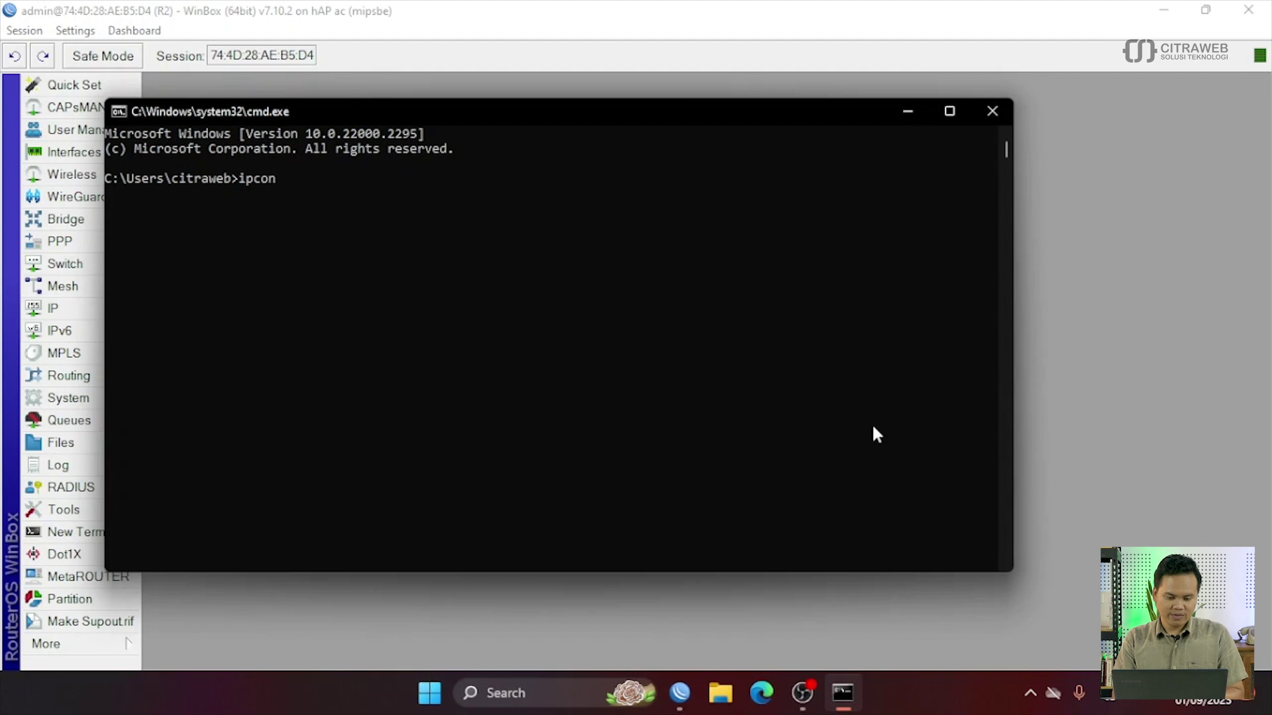
type("fig /relea")
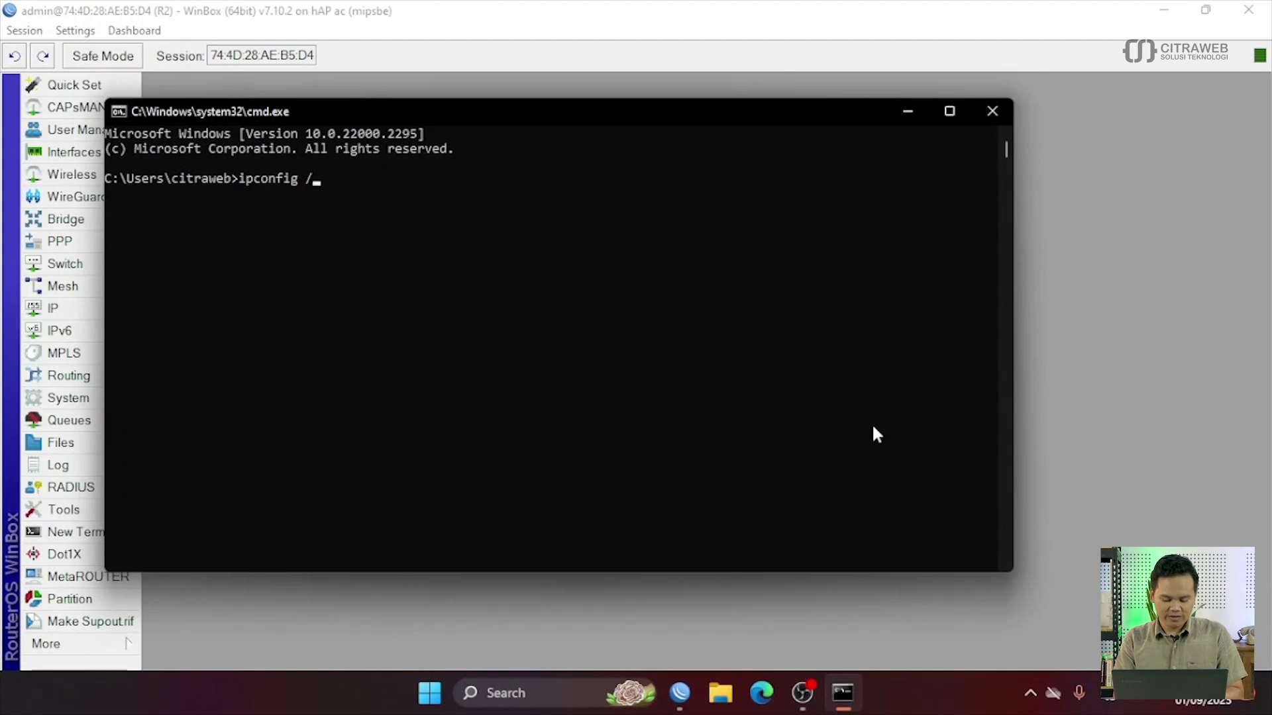
key("BackSpace")
key("BackSpace")
key("BackSpace")
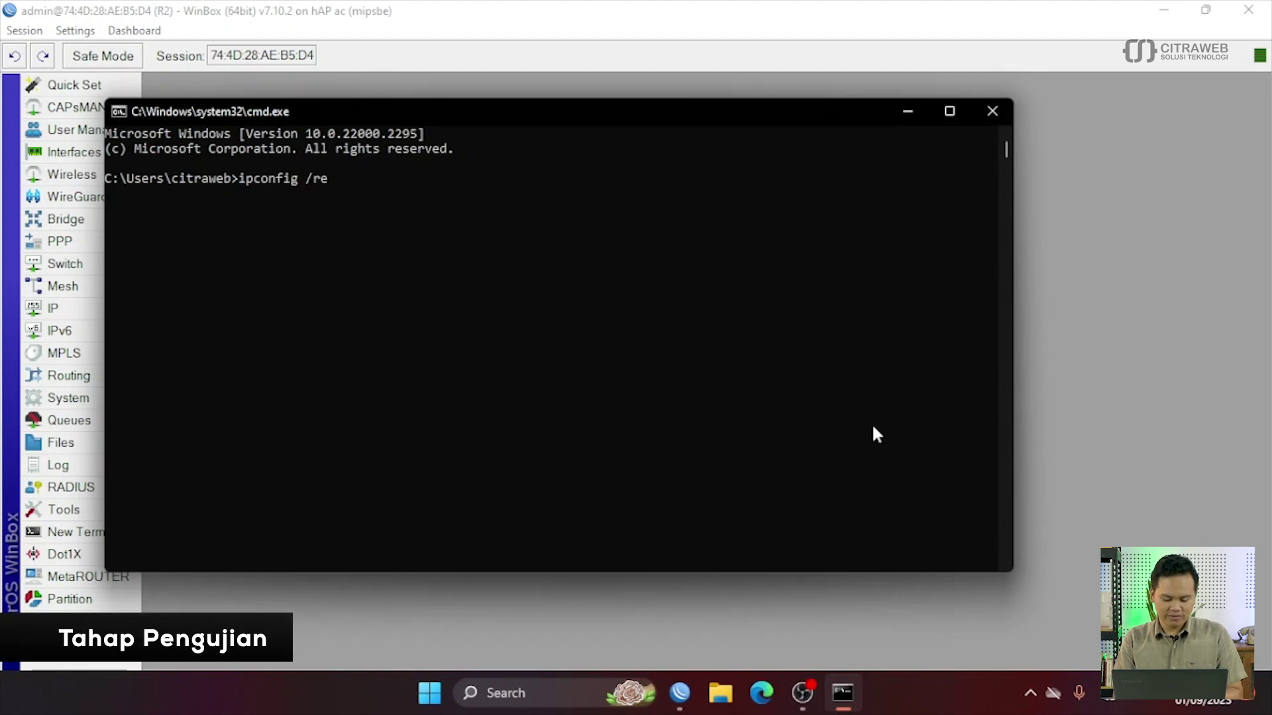
type("new")
key("Return")
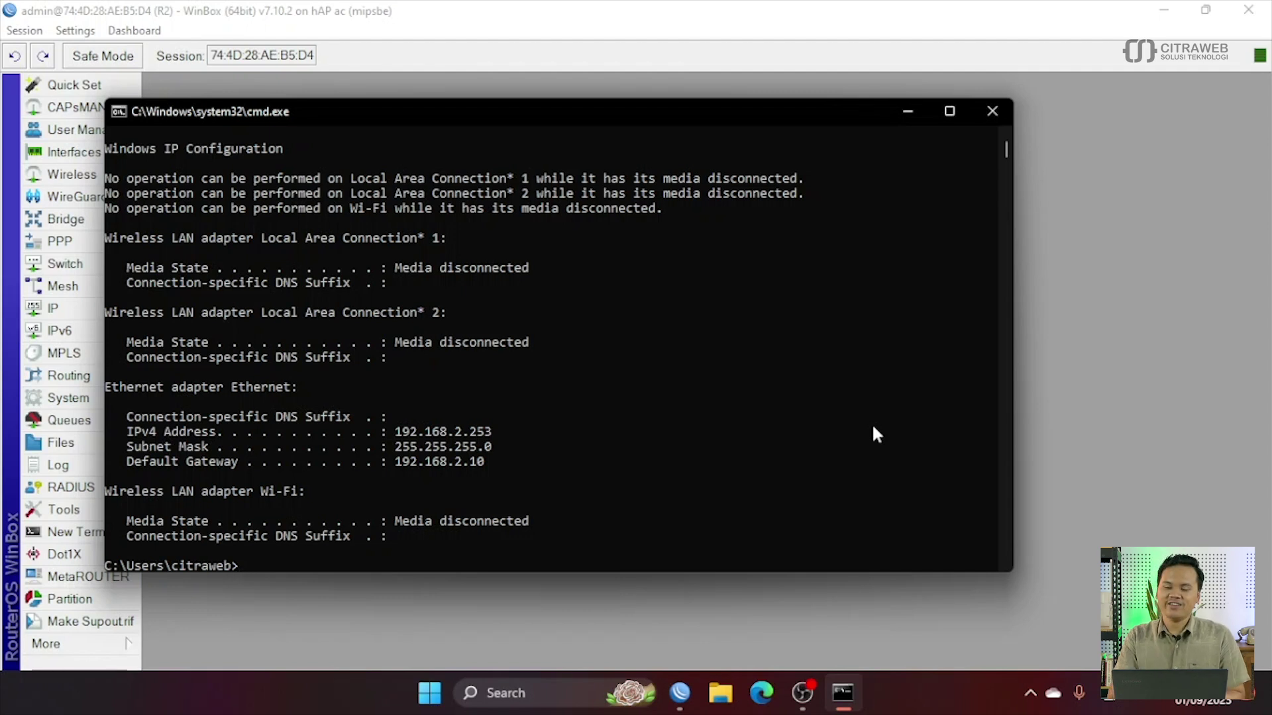
- Test the internet connection by pinging google.com, and stop the ping after a few replies
type("ping ")
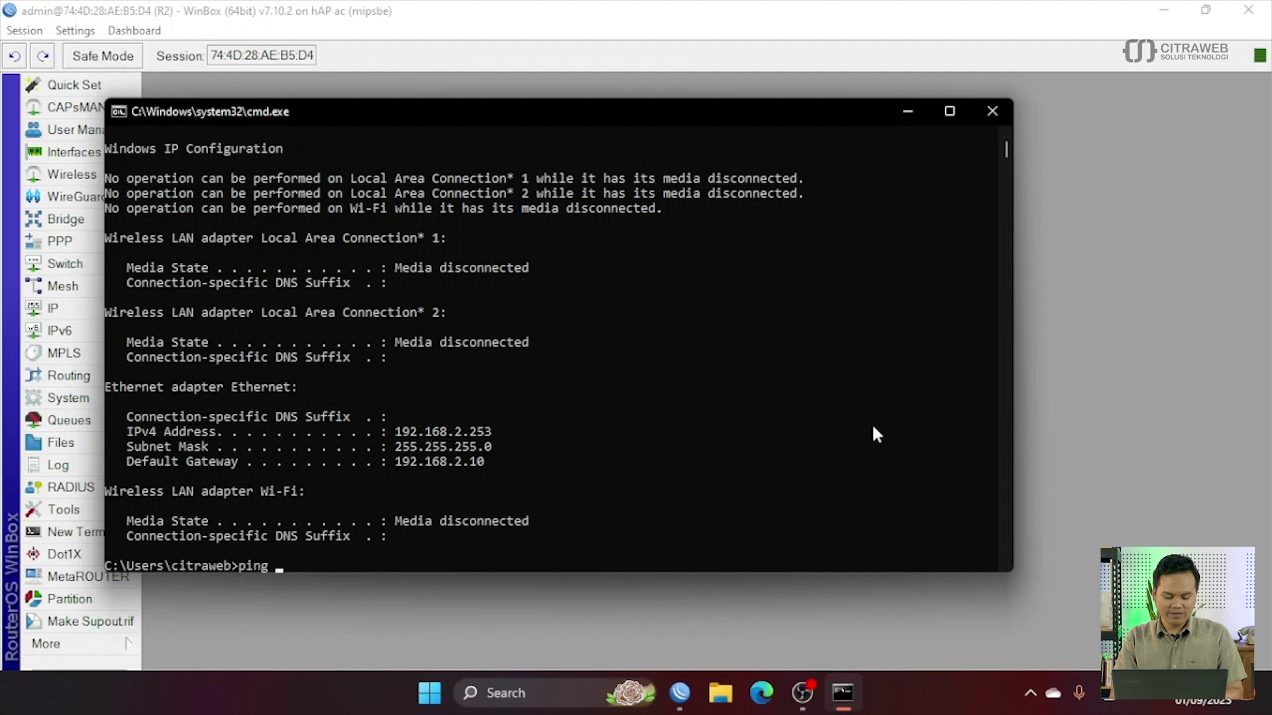
type("google.com")
key("Return")
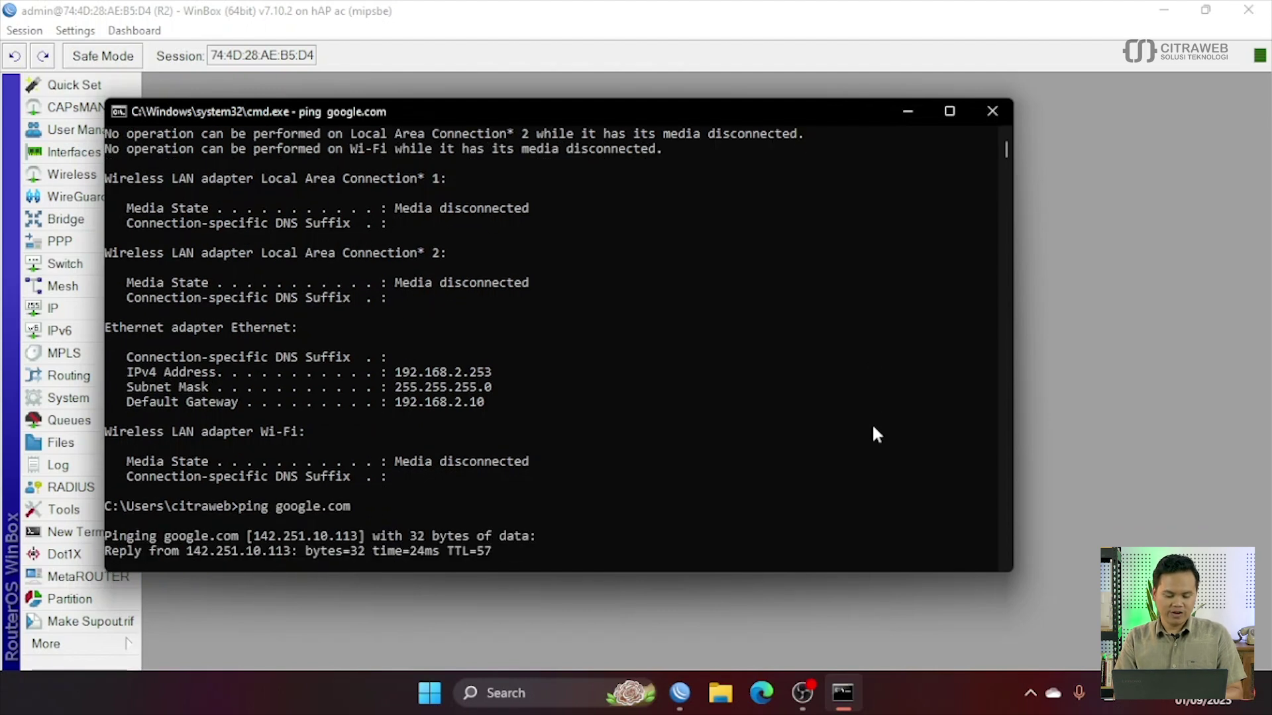
key("ctrl+c")
- Start a continuous ping to google.com using the -t option
key("Up")
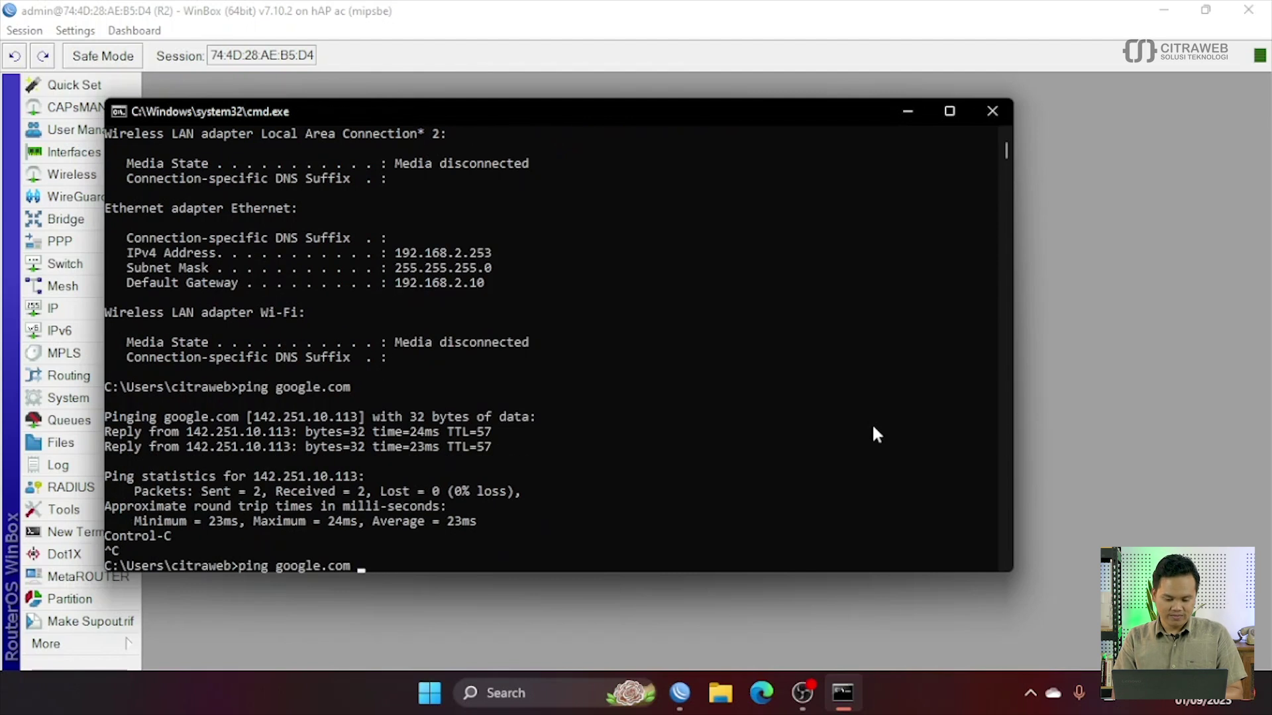
type("-t")
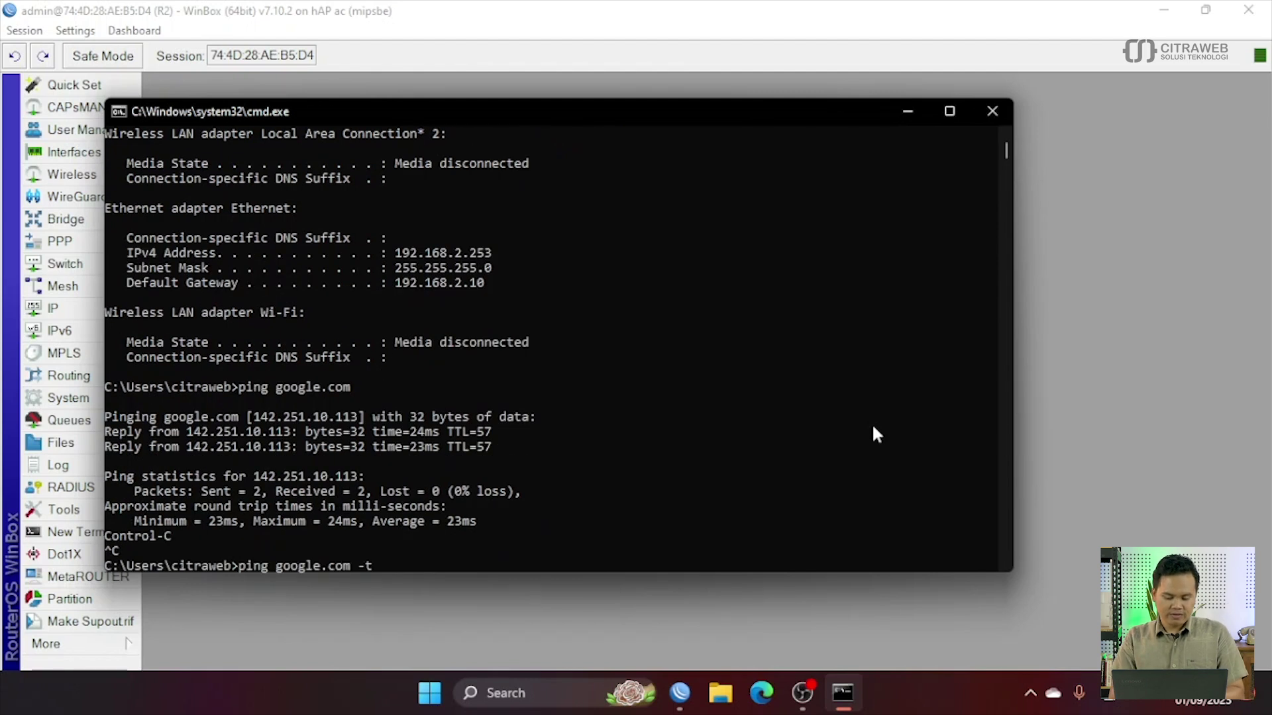
key("Return")
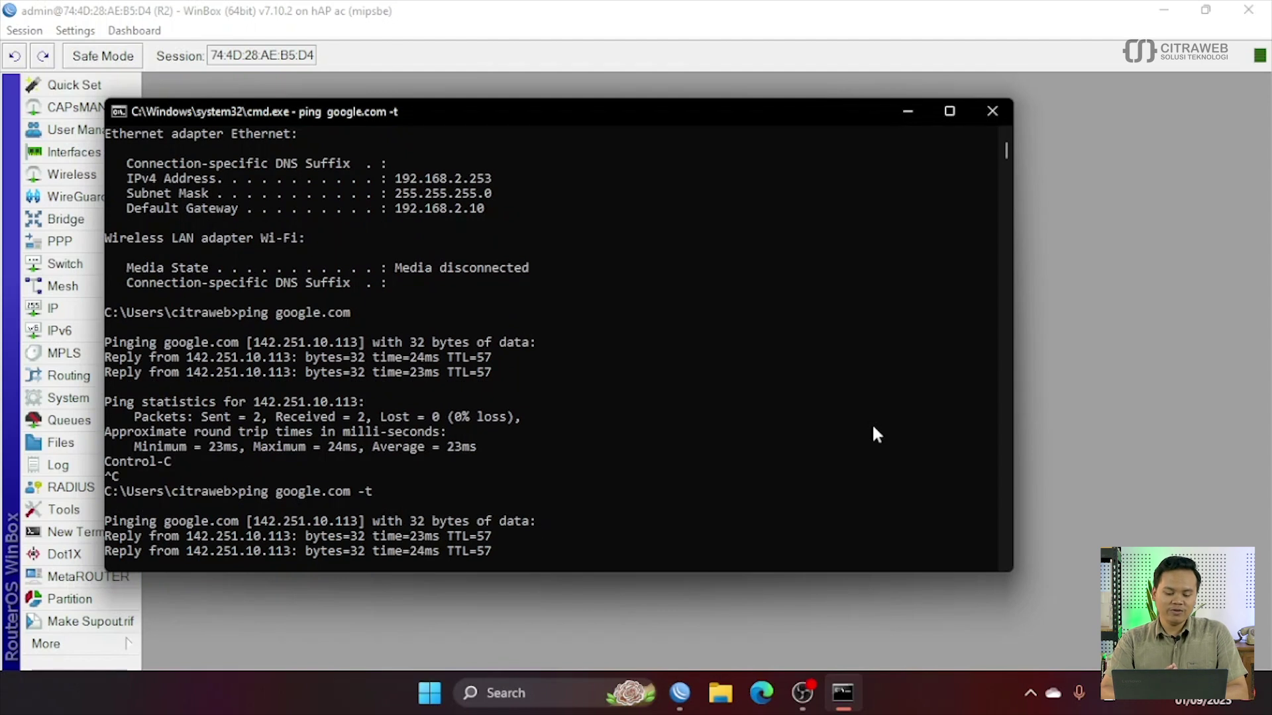